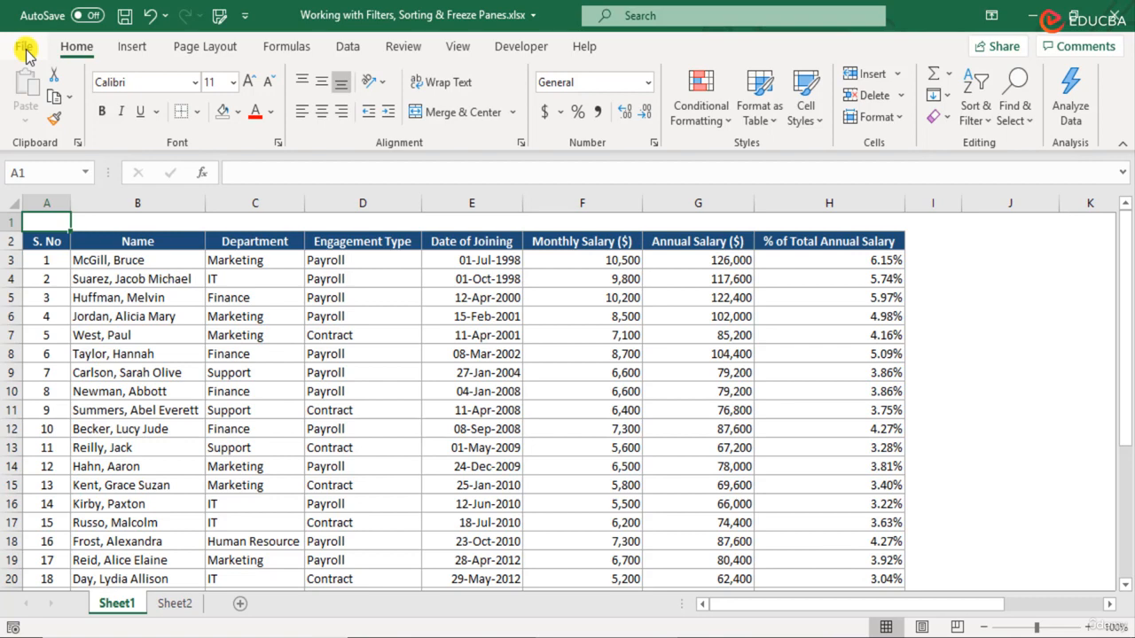
- Open the File backstage view for the salary workbook
{"action": "left_click", "coordinate": [25, 49]}
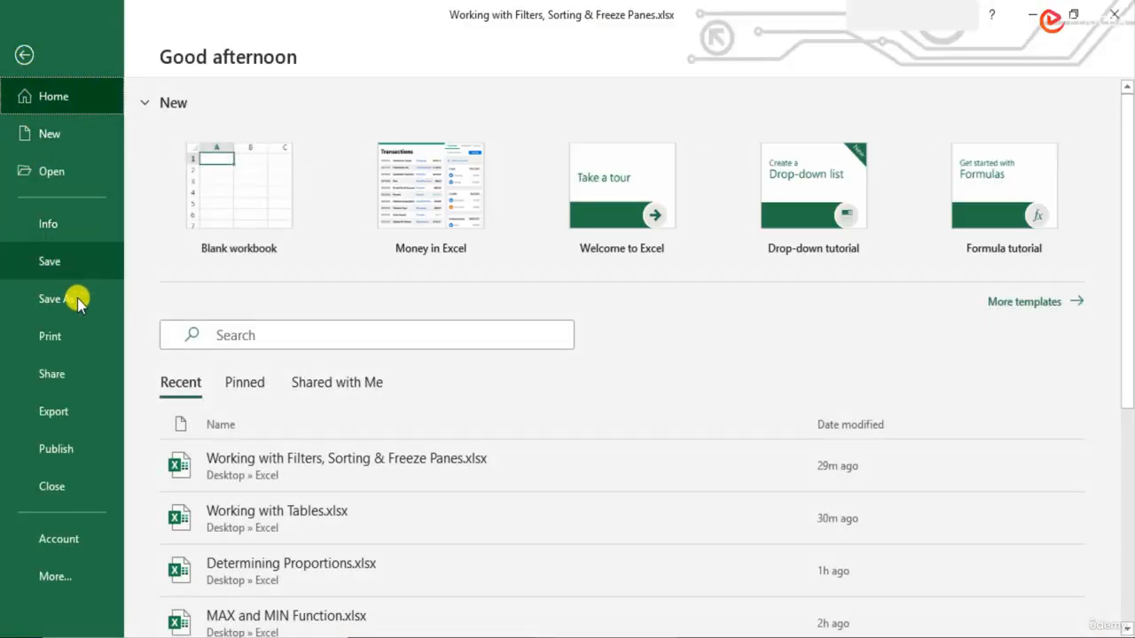
- Open Print preview and page through both portrait pages of the salary table
{"action": "left_click", "coordinate": [72, 338]}
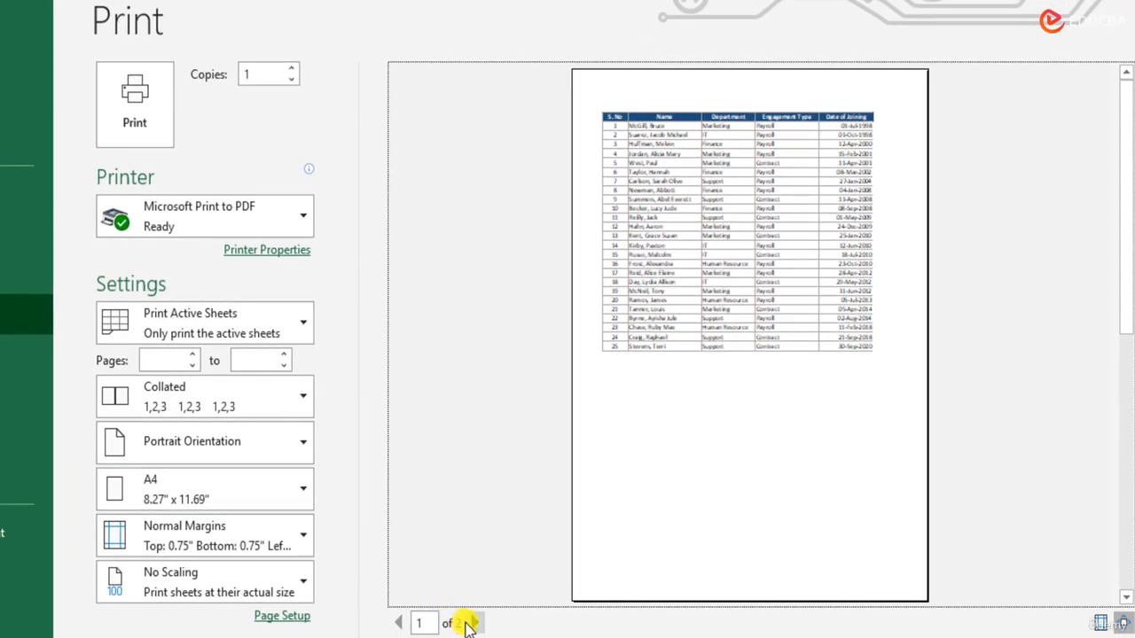
{"action": "left_click", "coordinate": [475, 623]}
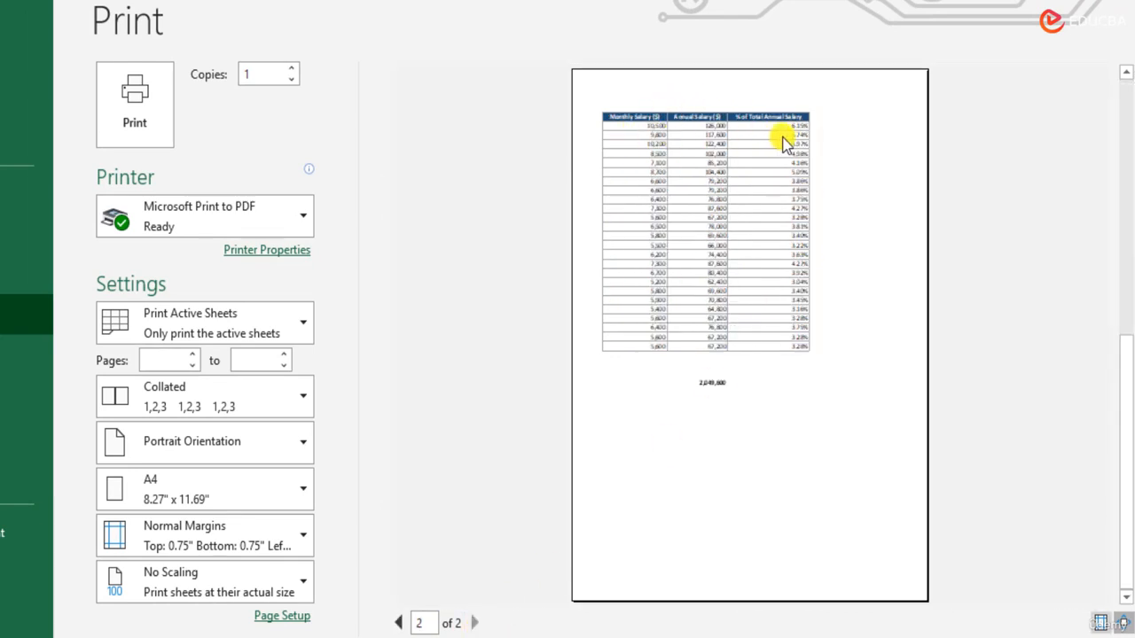
{"action": "left_click", "coordinate": [399, 624]}
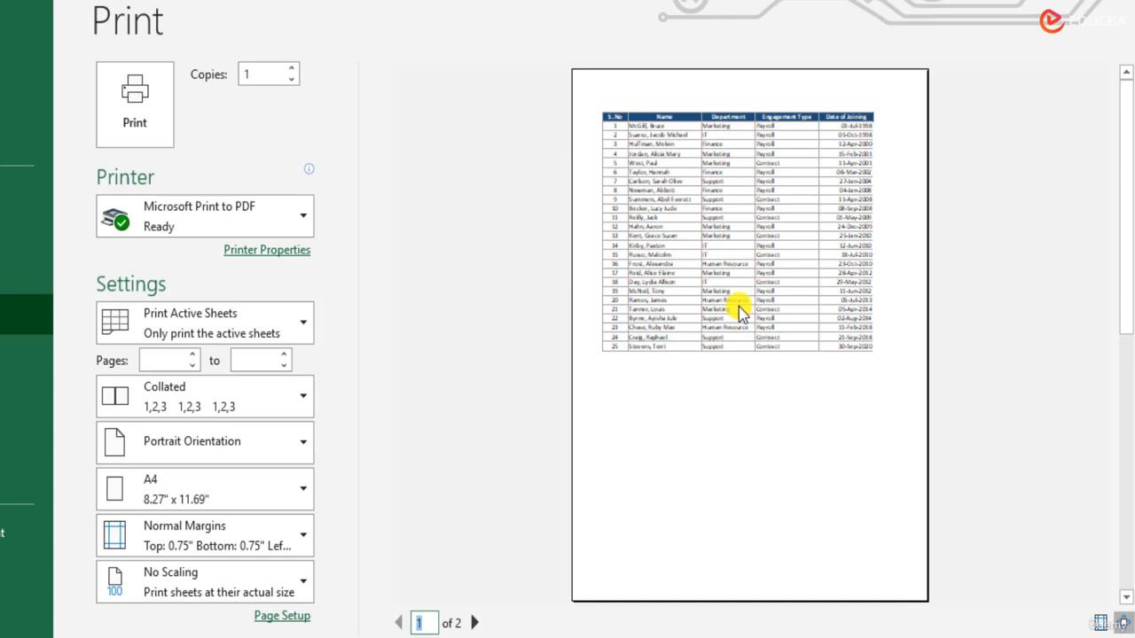
- Switch orientation to Landscape and check both preview pages
{"action": "left_click", "coordinate": [224, 450]}
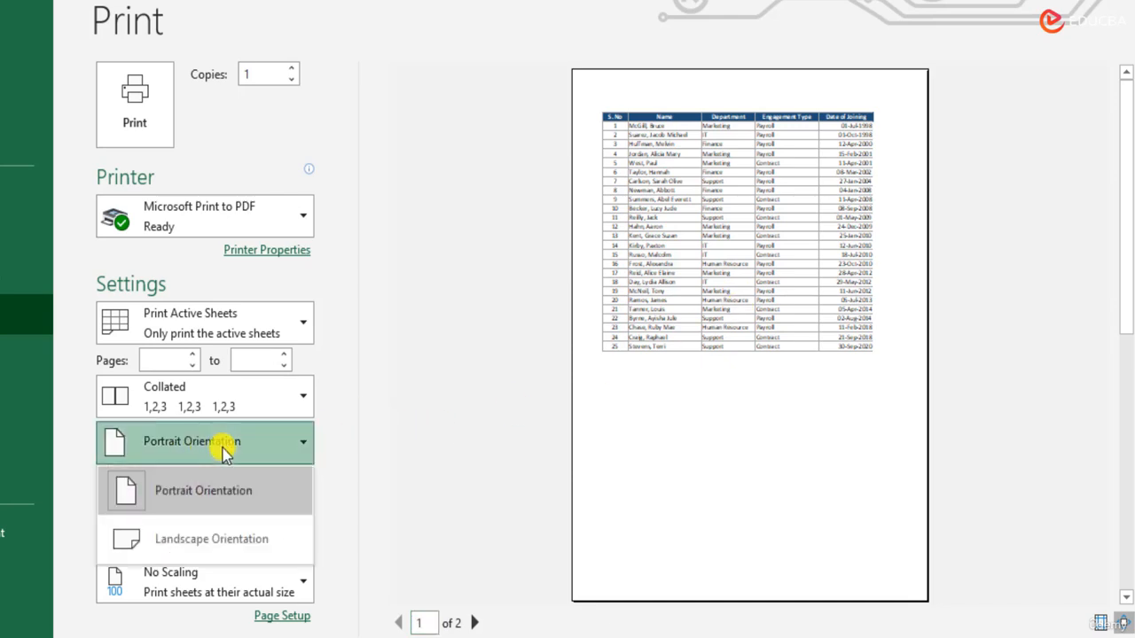
{"action": "left_click", "coordinate": [241, 543]}
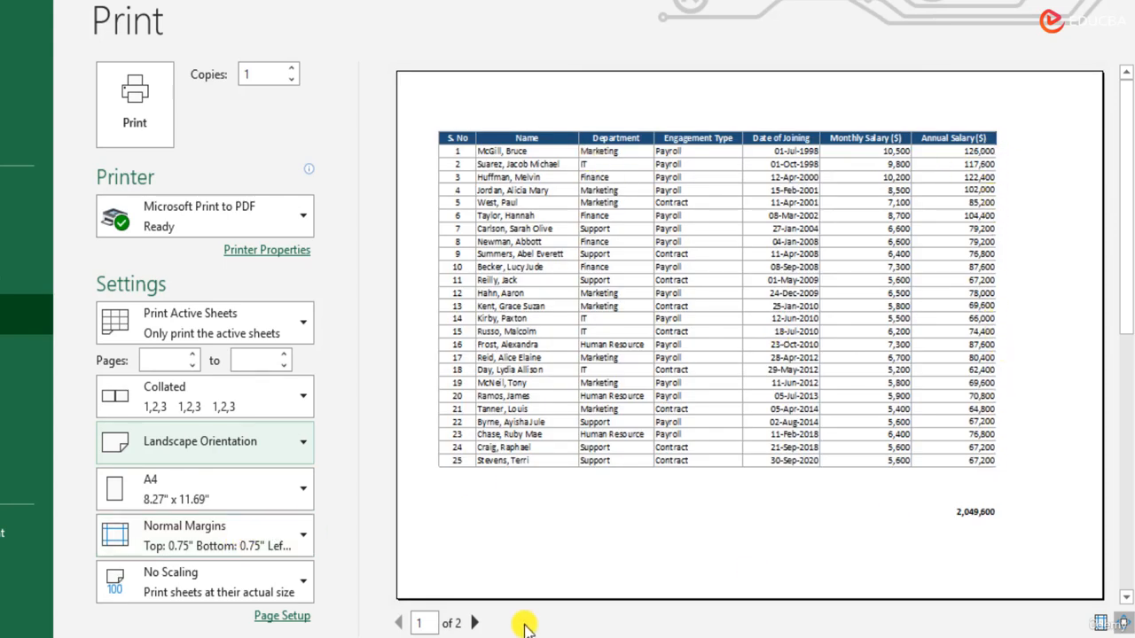
{"action": "left_click", "coordinate": [473, 623]}
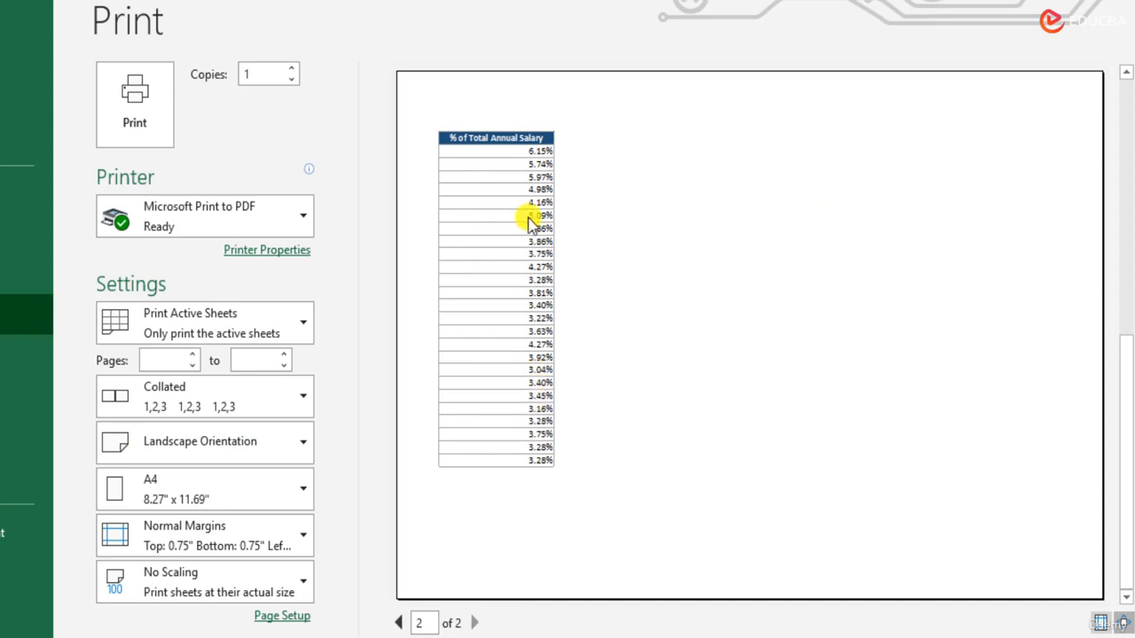
{"action": "left_click", "coordinate": [397, 623]}
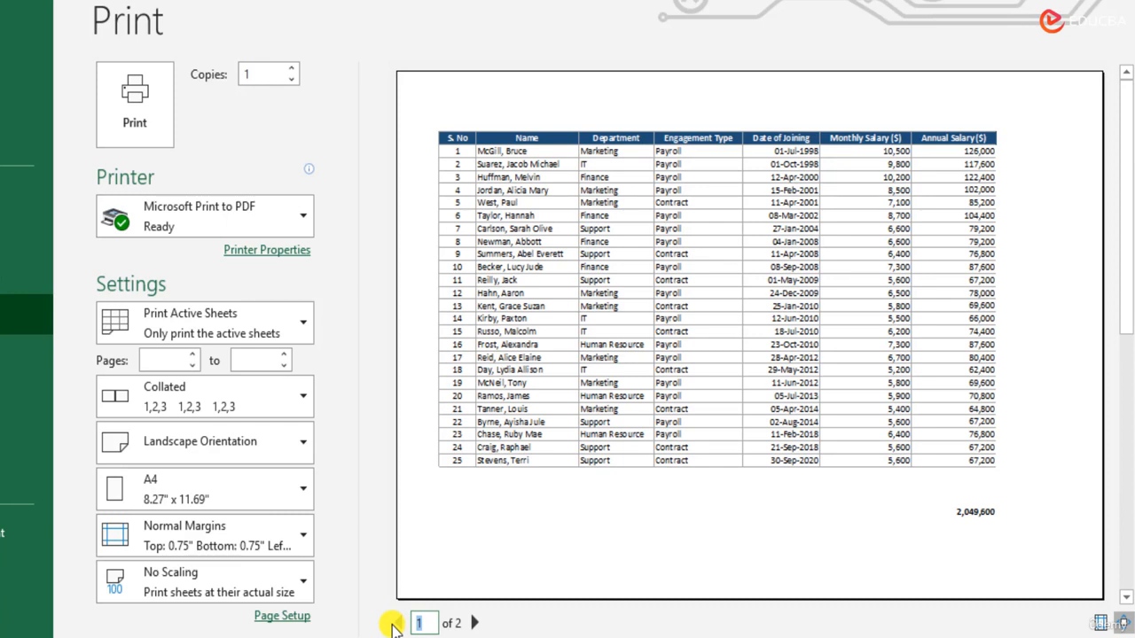
- Leave the Print Active Sheets setting unchanged and exit the print preview
{"action": "left_click", "coordinate": [229, 330]}
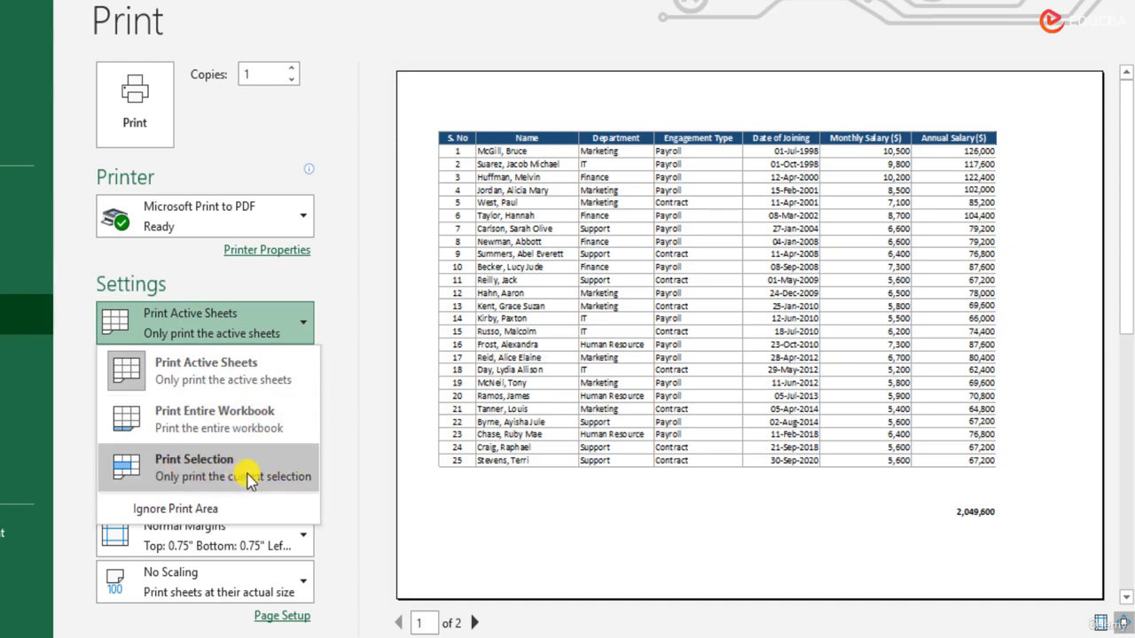
{"action": "key", "text": "Escape"}
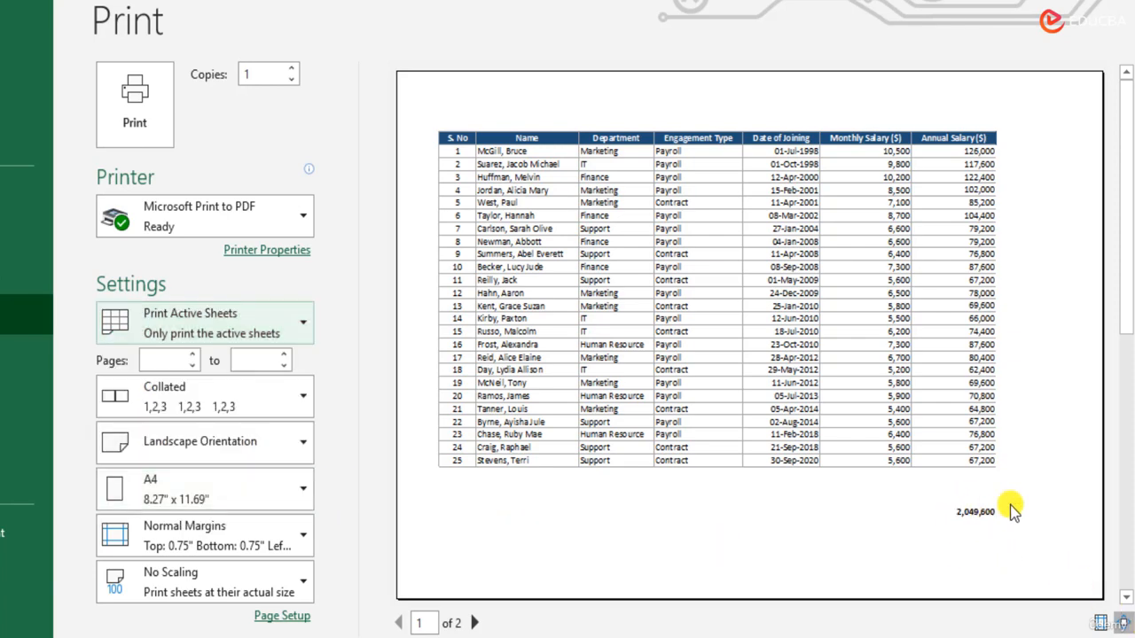
{"action": "key", "text": "Escape"}
- Select the salary table range A2:H27
{"action": "left_click_drag", "start_coordinate": [46, 241], "coordinate": [784, 521]}
{"action": "scroll", "coordinate": [765, 494], "scroll_direction": "down", "scroll_amount": 2}
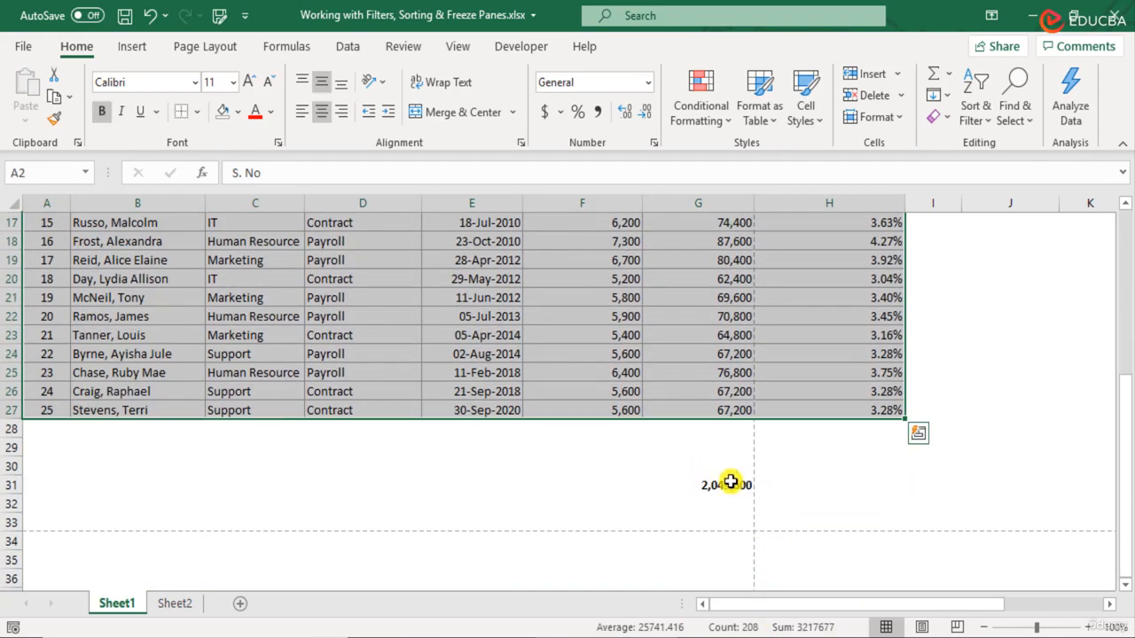
{"action": "scroll", "coordinate": [755, 481], "scroll_direction": "up", "scroll_amount": 5}
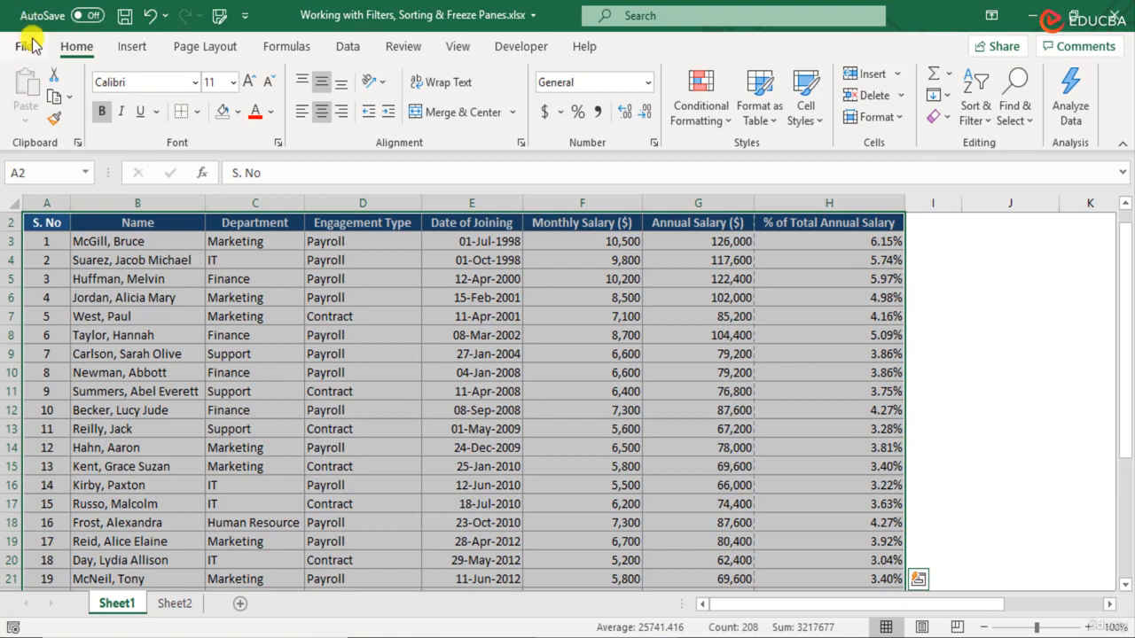
- Set printing to Print Selection, check both preview pages, and return to the sheet
{"action": "left_click", "coordinate": [23, 46]}
{"action": "left_click", "coordinate": [51, 337]}
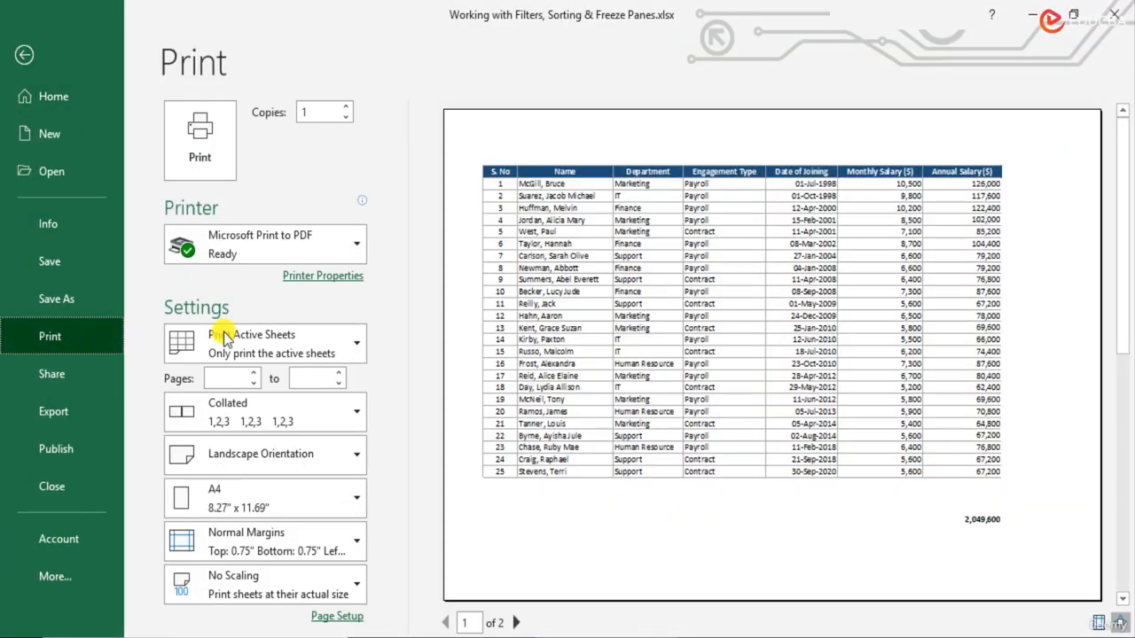
{"action": "left_click", "coordinate": [280, 344]}
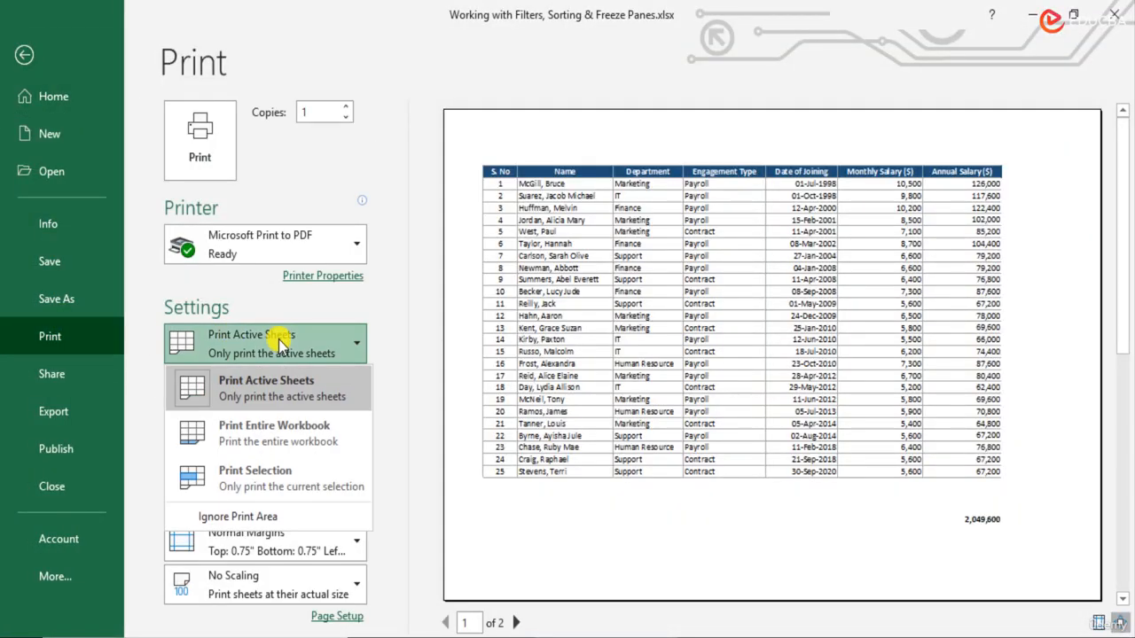
{"action": "left_click", "coordinate": [294, 480]}
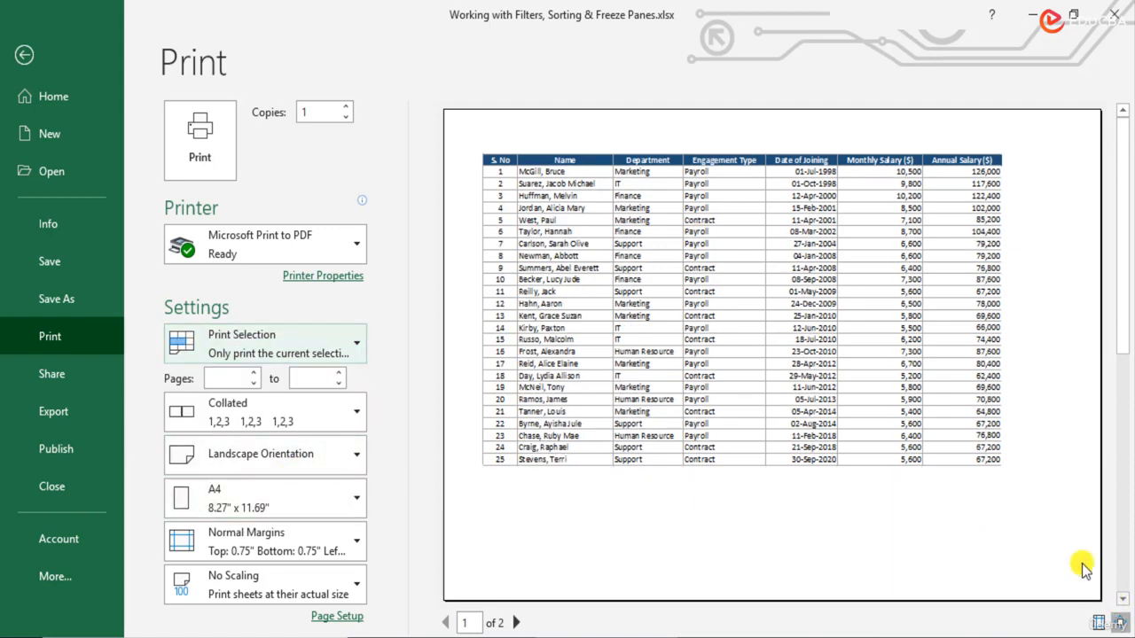
{"action": "left_click", "coordinate": [516, 624]}
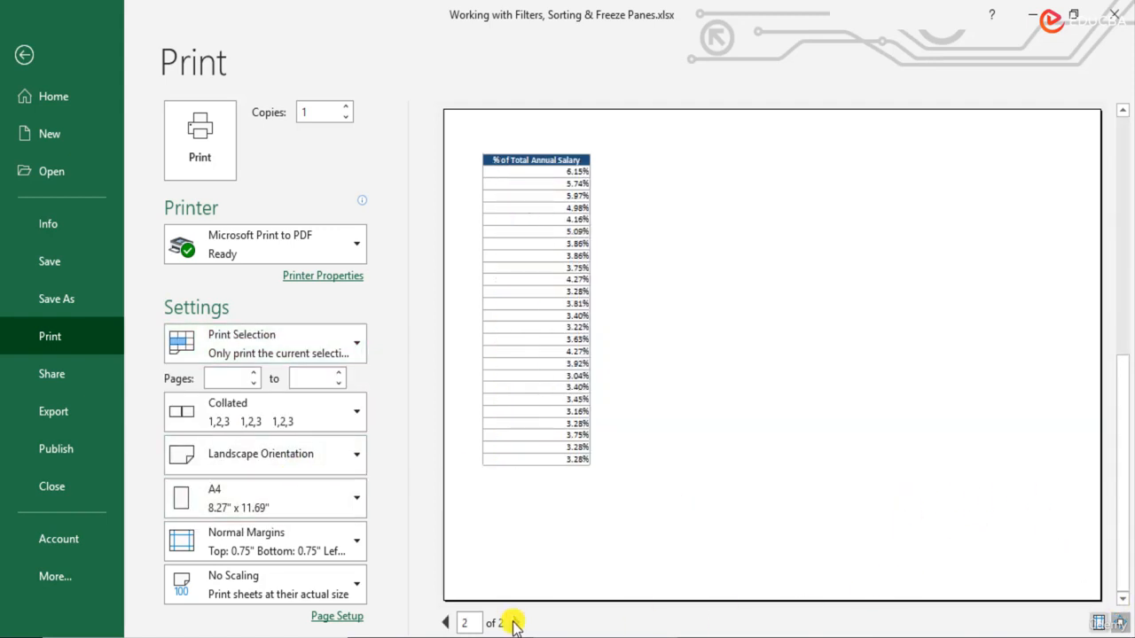
{"action": "left_click", "coordinate": [446, 623]}
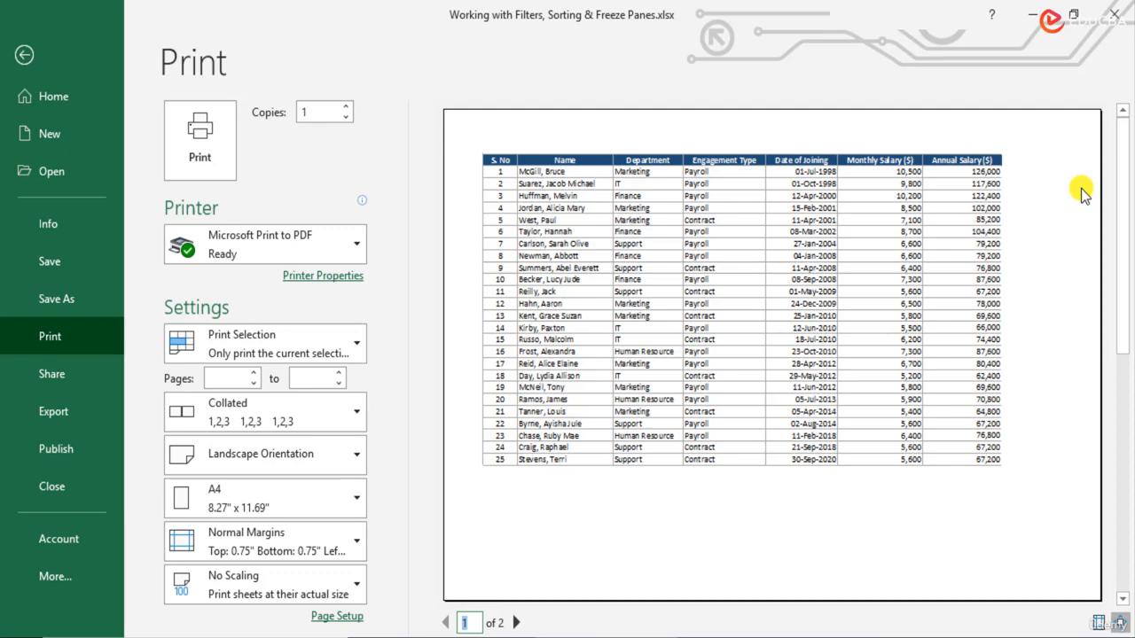
{"action": "key", "text": "Escape"}
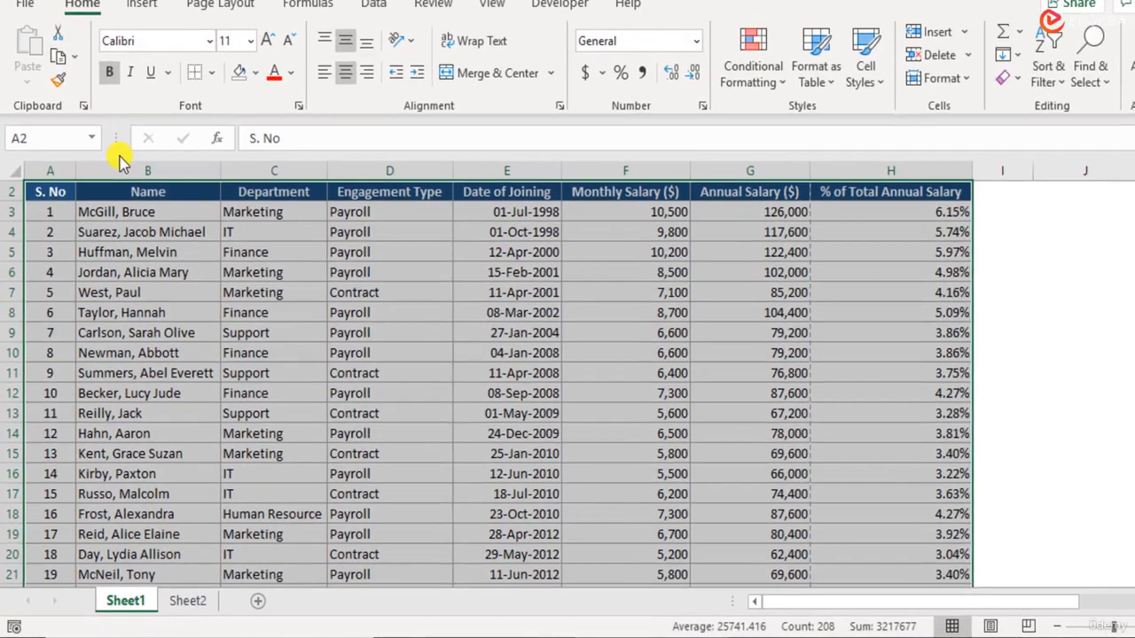
- AutoFit columns A through H to their contents
{"action": "left_click", "coordinate": [138, 203]}
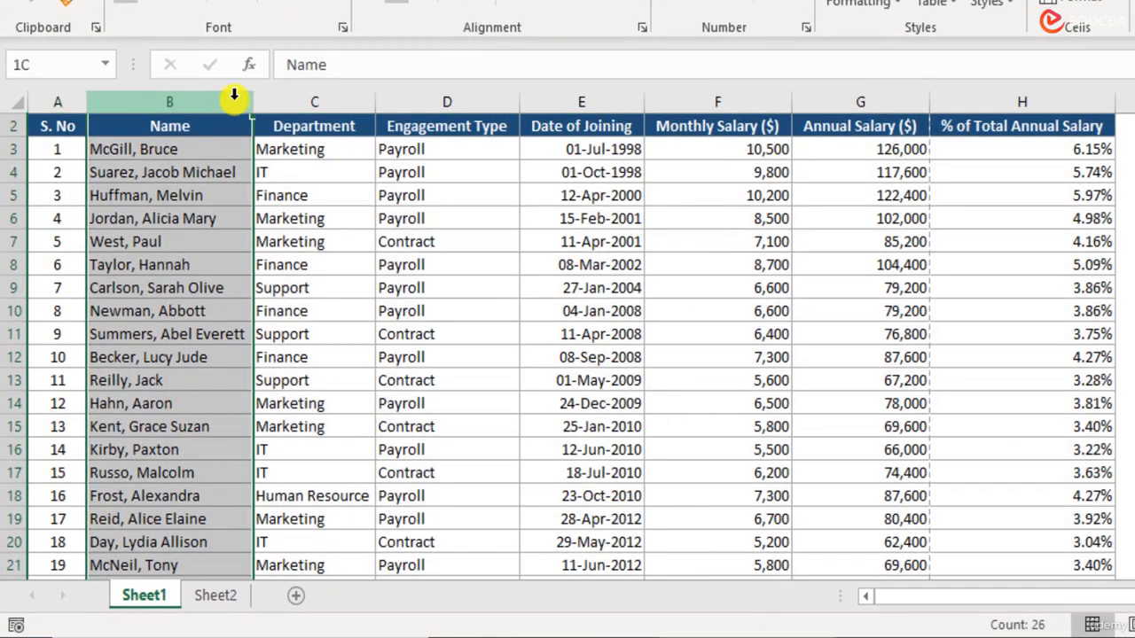
{"action": "left_click_drag", "start_coordinate": [60, 98], "coordinate": [1054, 100]}
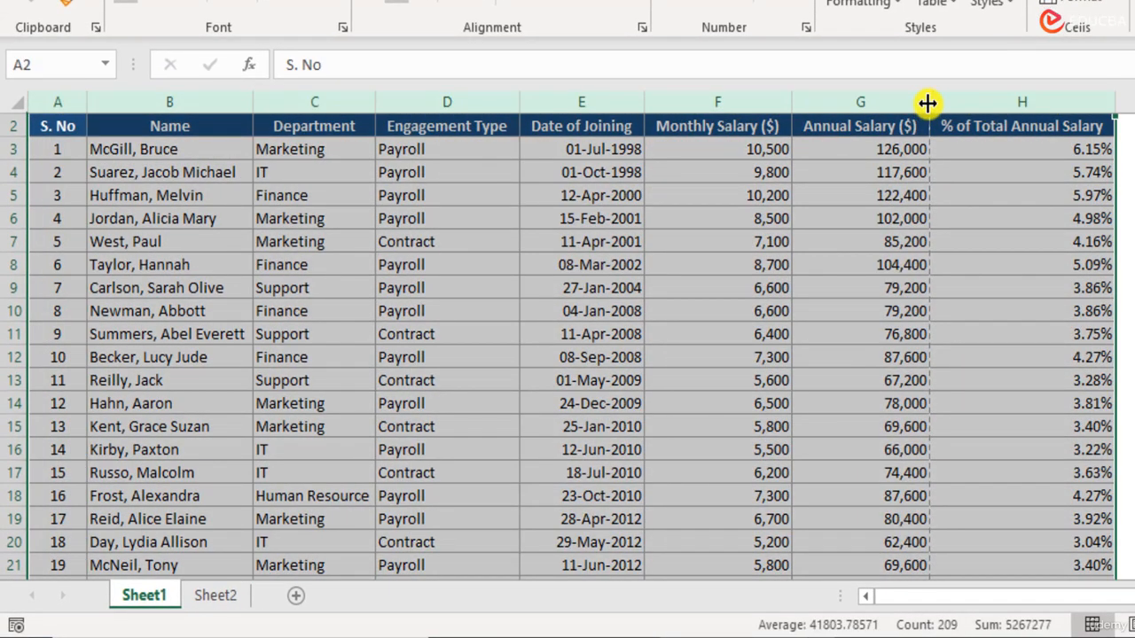
{"action": "double_click", "coordinate": [928, 103]}
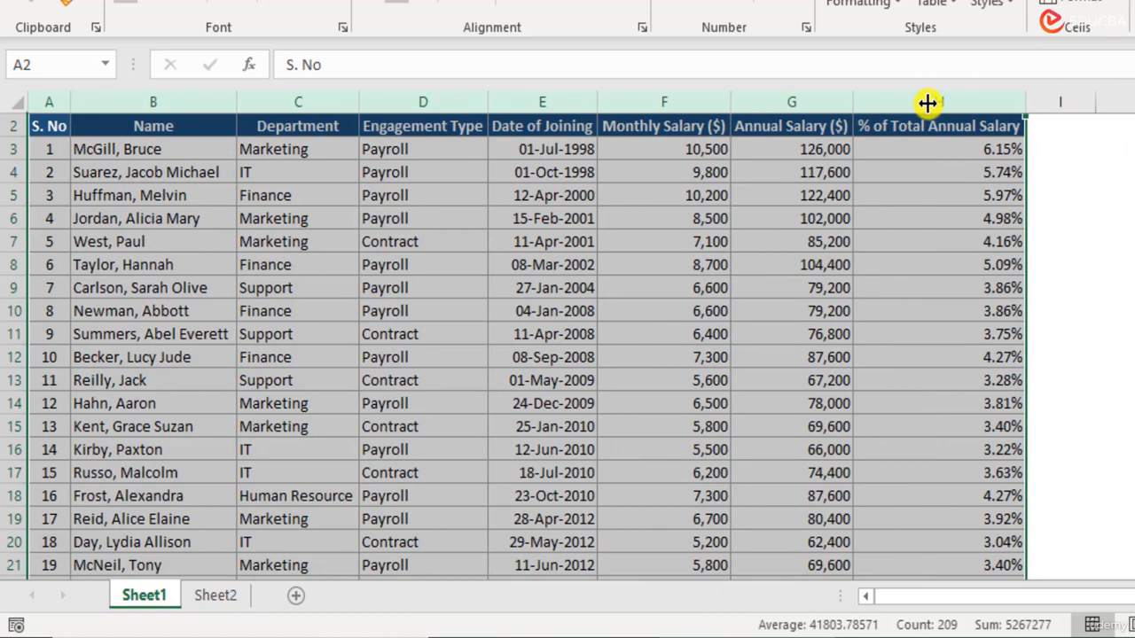
{"action": "left_click", "coordinate": [1120, 217]}
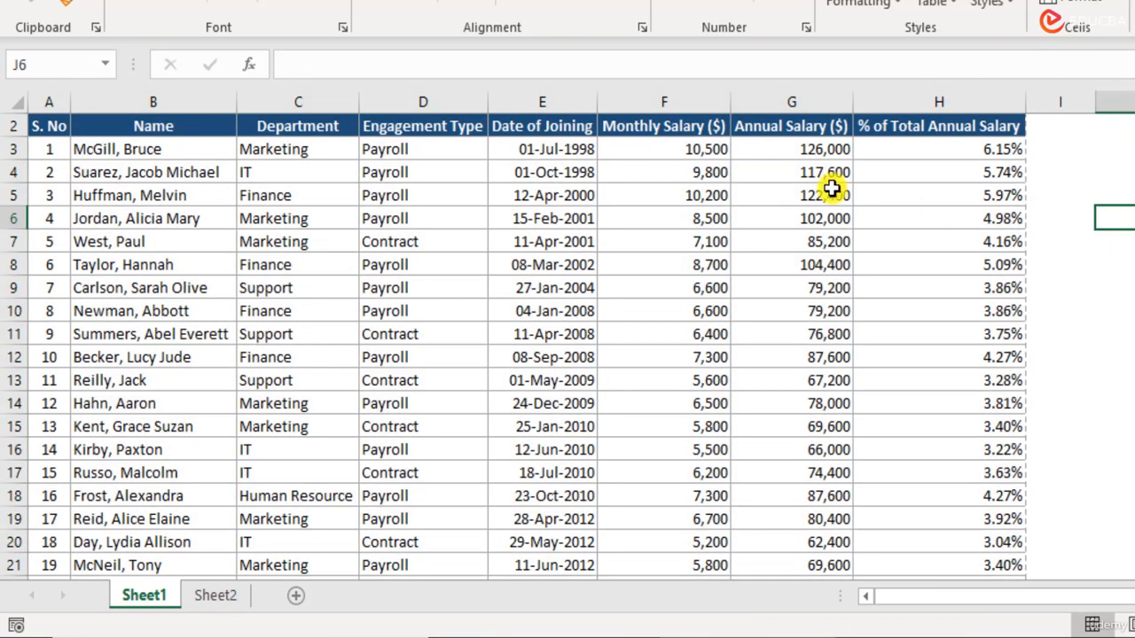
- Select the salary table and preview it on one landscape page
{"action": "left_click_drag", "start_coordinate": [48, 126], "coordinate": [1006, 534]}
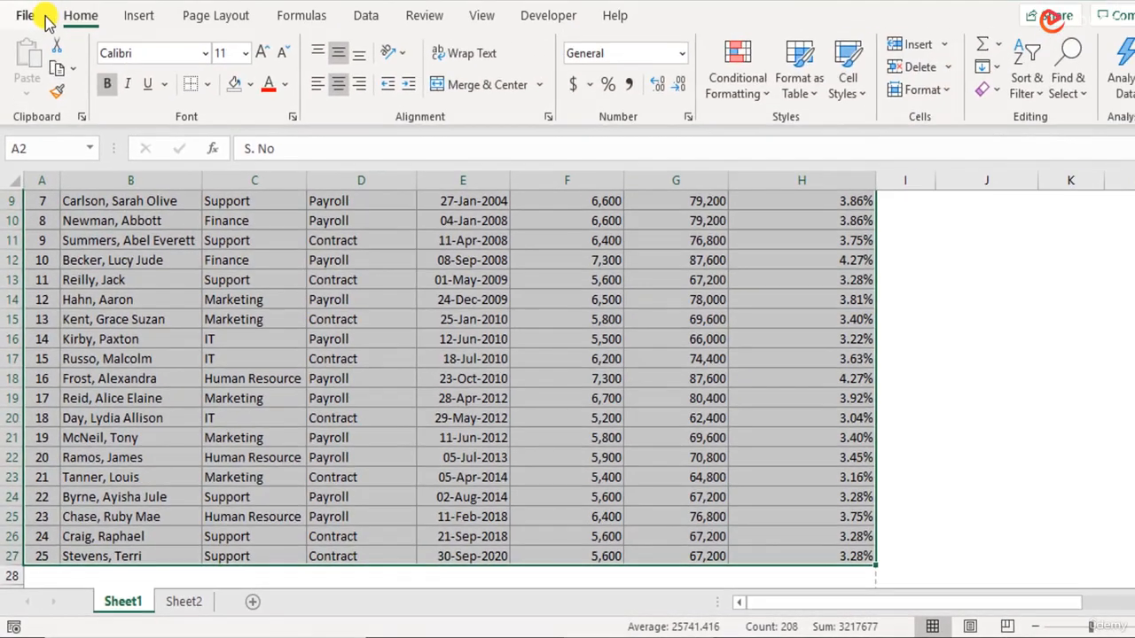
{"action": "left_click", "coordinate": [38, 15]}
{"action": "left_click", "coordinate": [78, 332]}
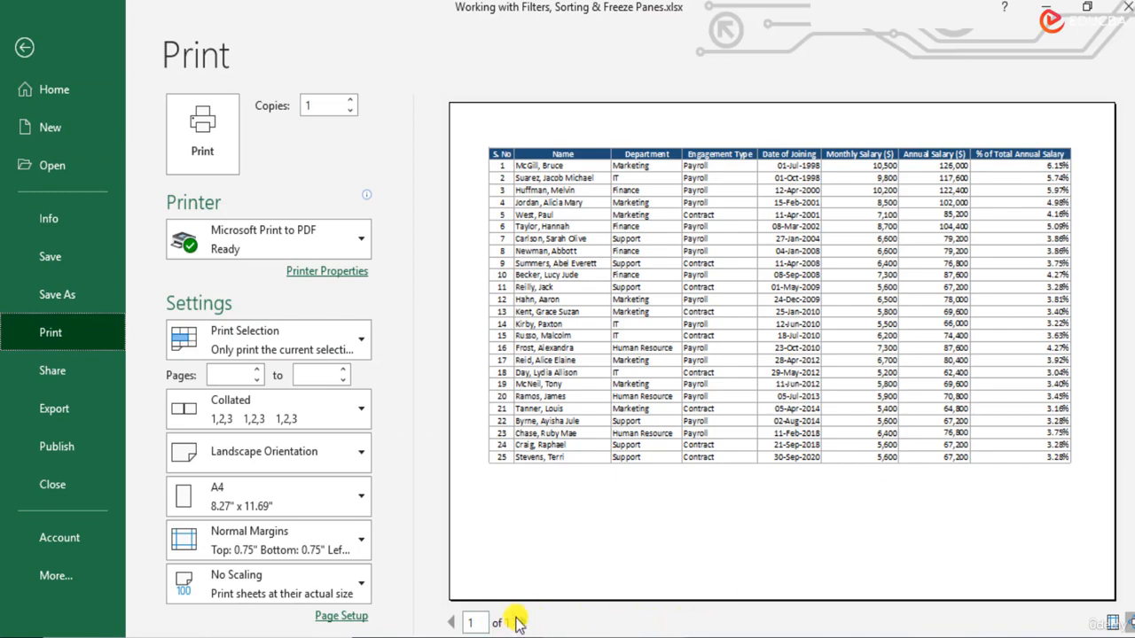
- Exit the preview and undo the column AutoFit to restore wider columns
{"action": "key", "text": "Escape"}
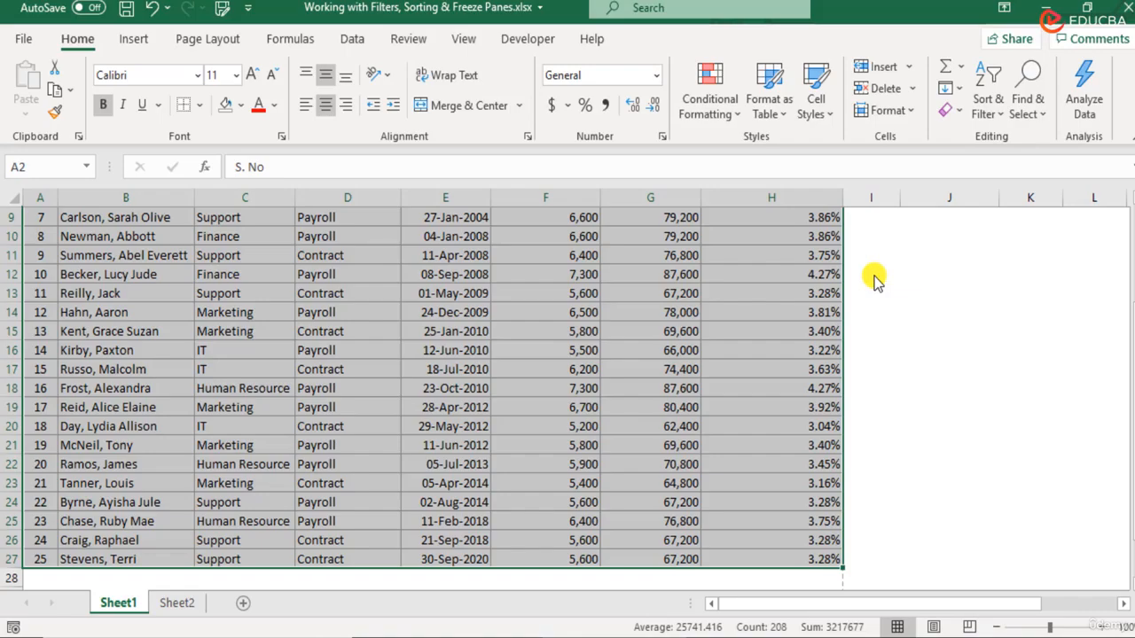
{"action": "scroll", "coordinate": [851, 260], "scroll_direction": "up", "scroll_amount": 2}
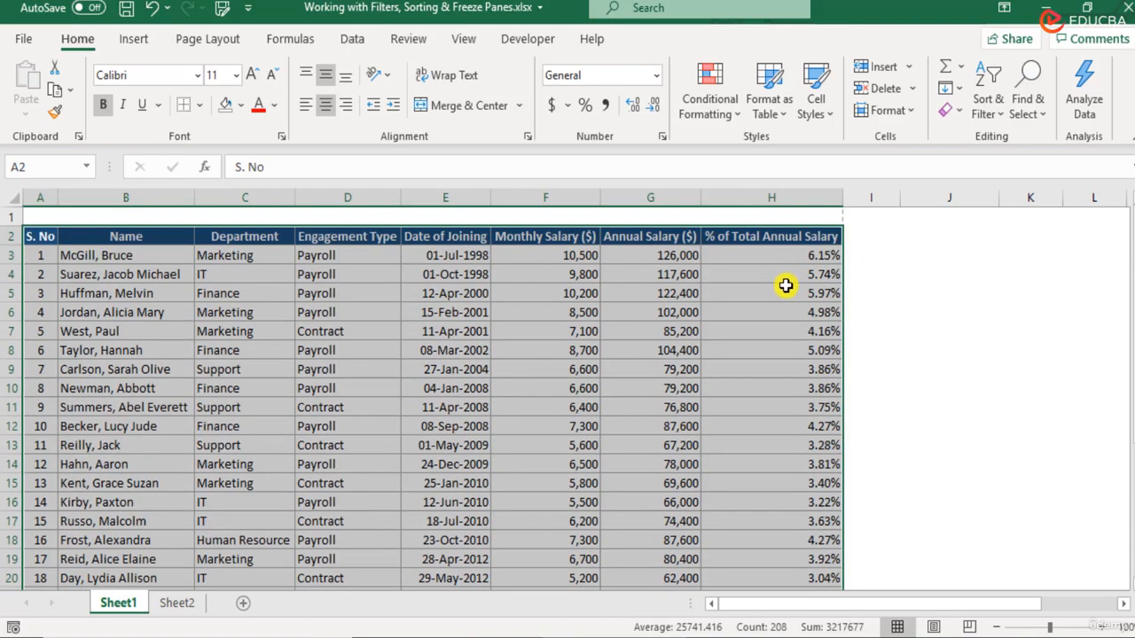
{"action": "key", "text": "ctrl+z"}
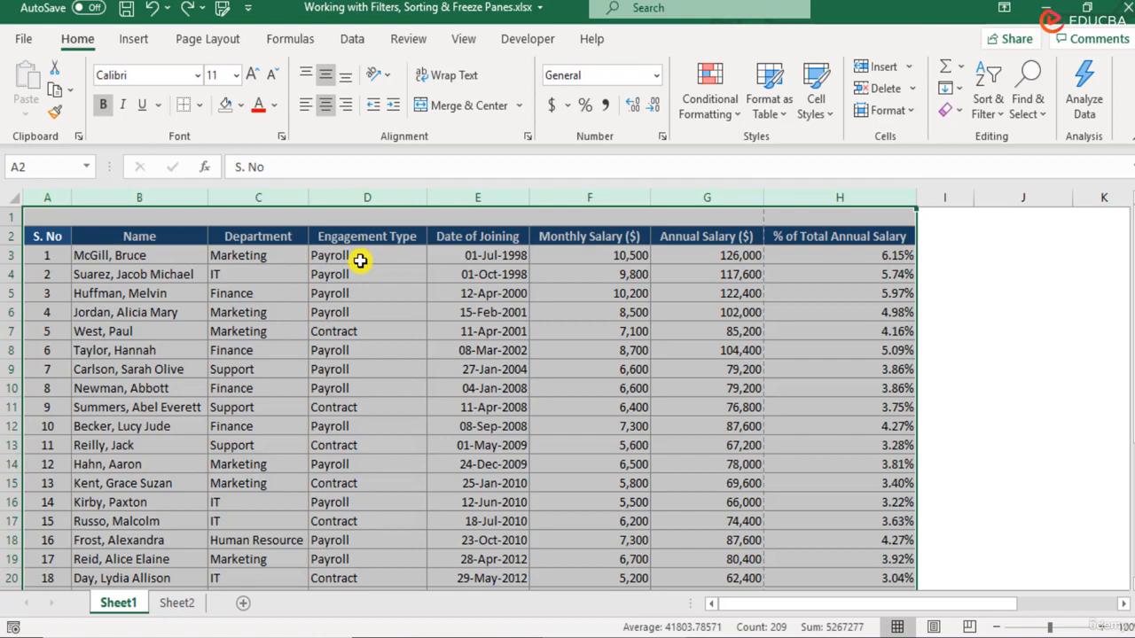
- Reselect the table A2:H27 and open the File backstage view
{"action": "left_click", "coordinate": [47, 236]}
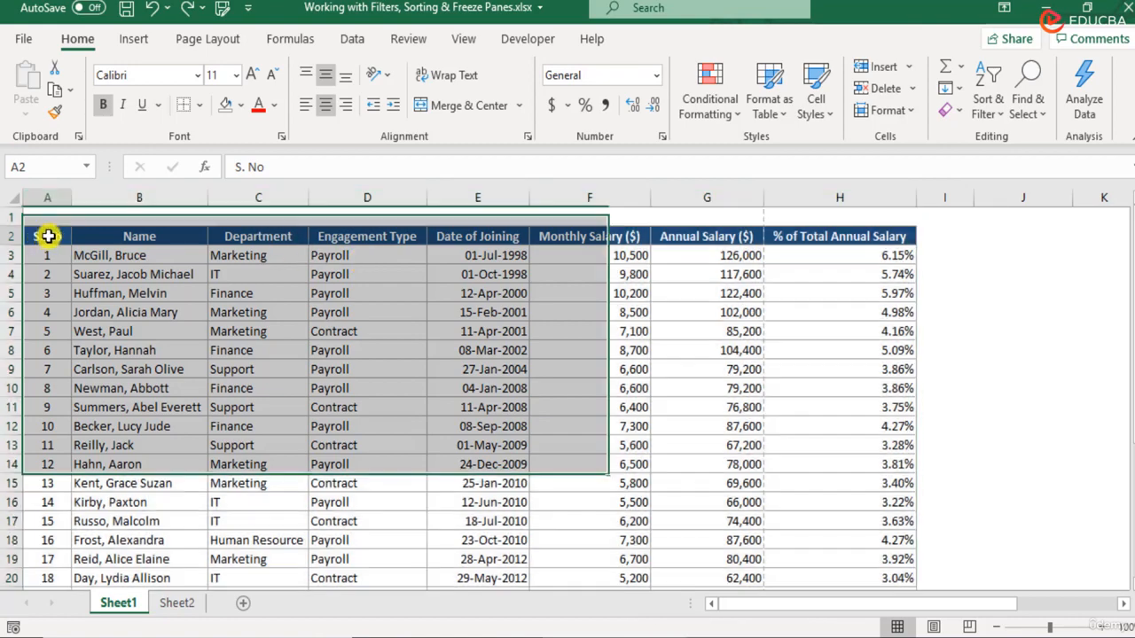
{"action": "left_click_drag", "start_coordinate": [48, 236], "coordinate": [905, 565]}
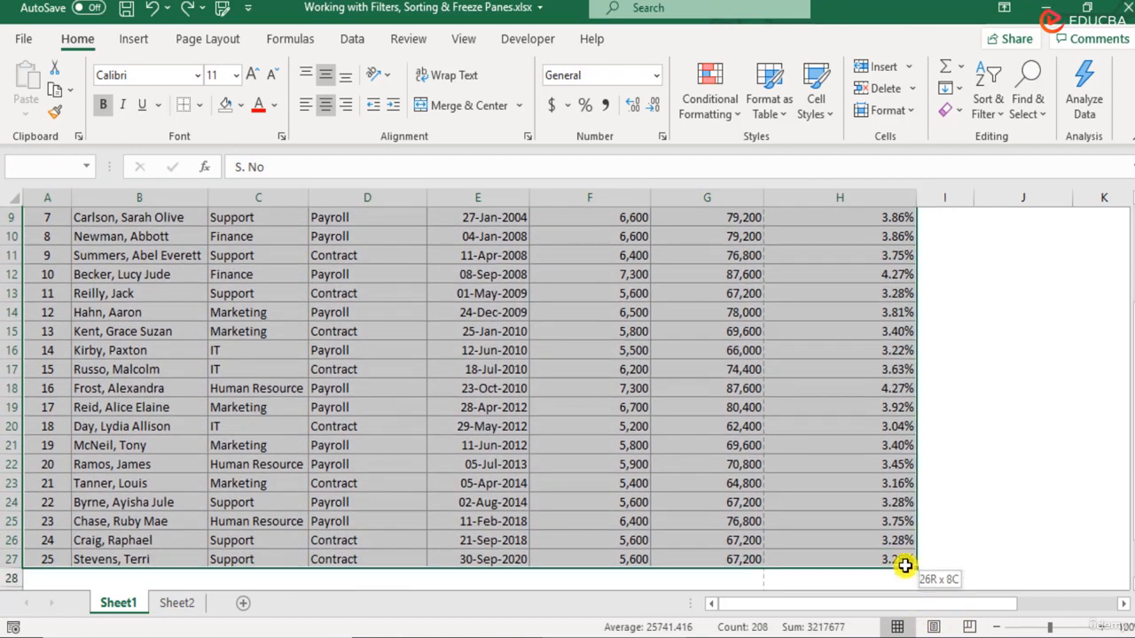
{"action": "left_click", "coordinate": [23, 39]}
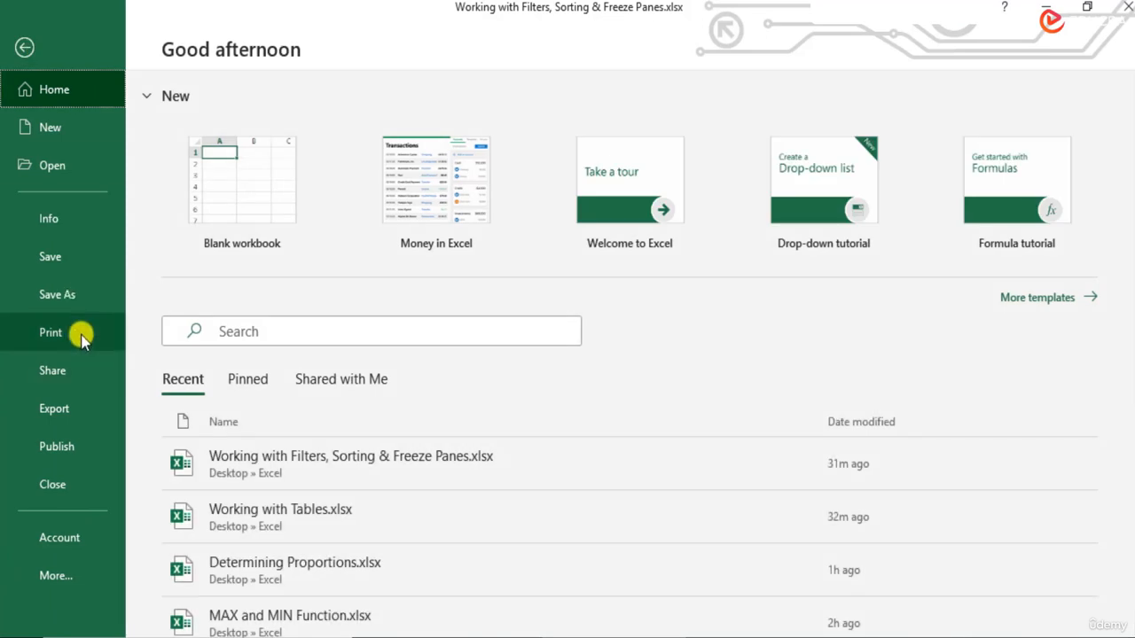
- Change print scaling from No Scaling to Fit All Columns on One Page
{"action": "left_click", "coordinate": [82, 338]}
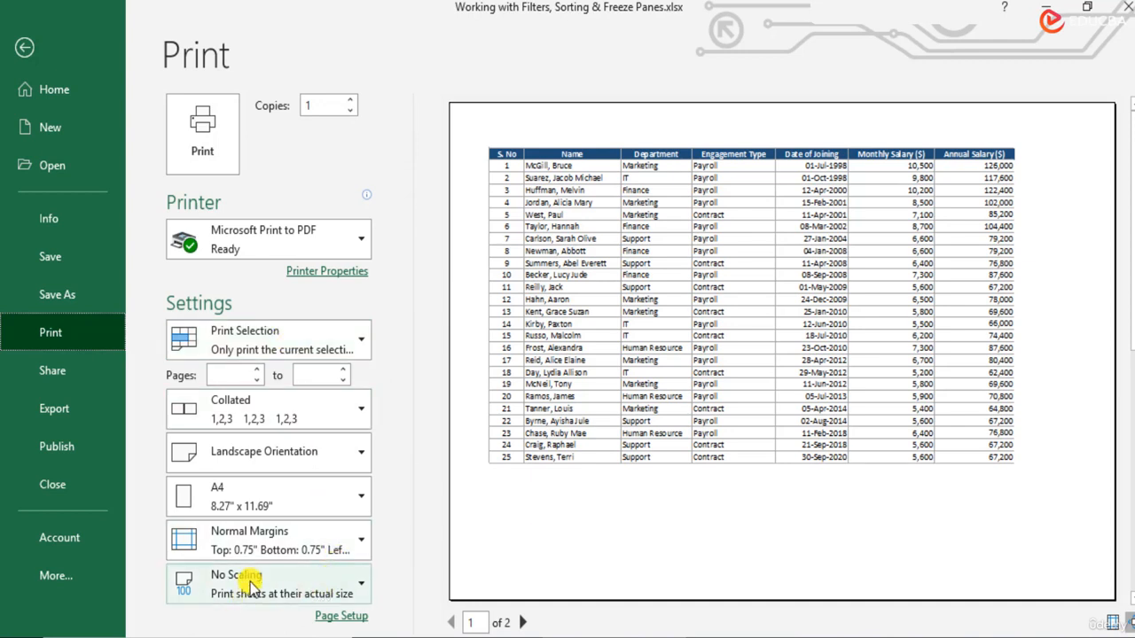
{"action": "left_click", "coordinate": [300, 586]}
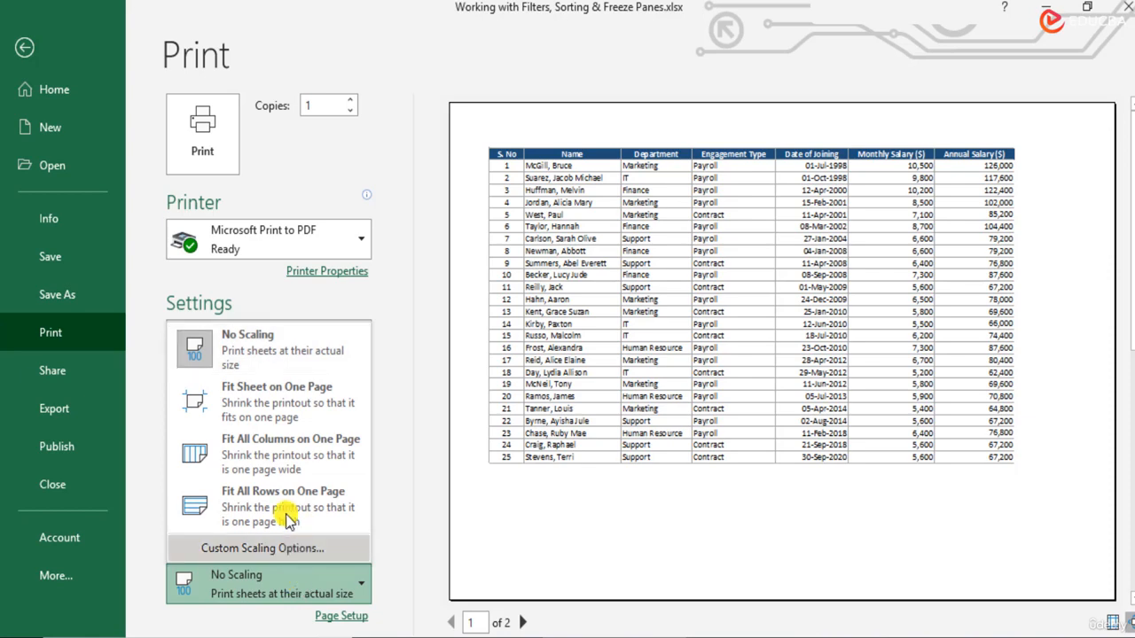
{"action": "left_click", "coordinate": [296, 453]}
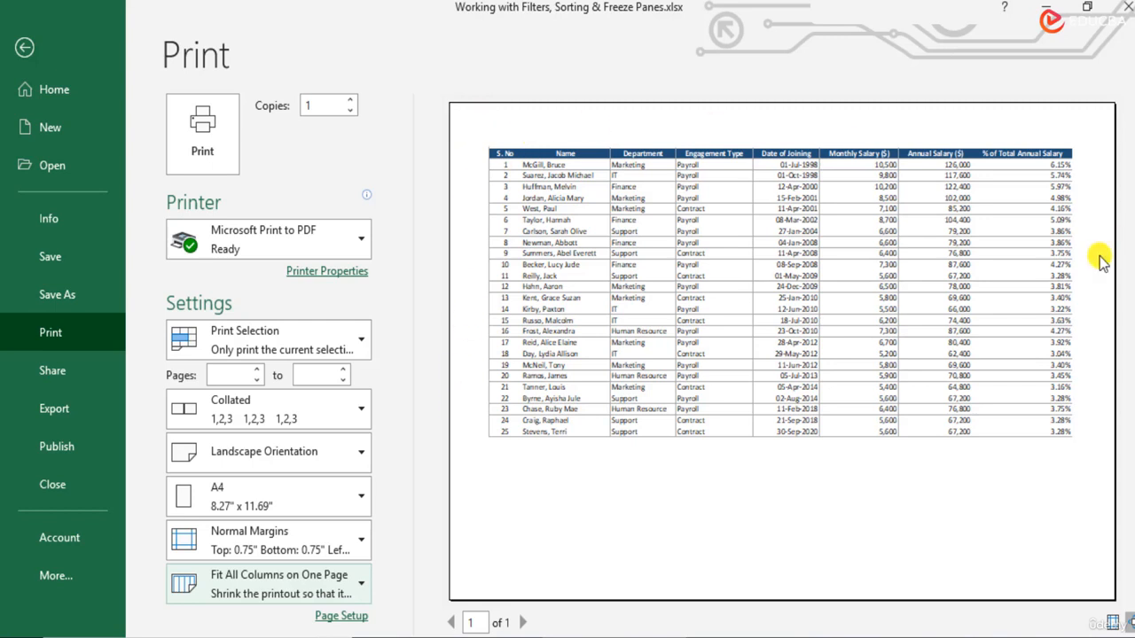
- Apply the Narrow margin preset to the printout
{"action": "left_click", "coordinate": [263, 544]}
{"action": "left_click", "coordinate": [261, 551]}
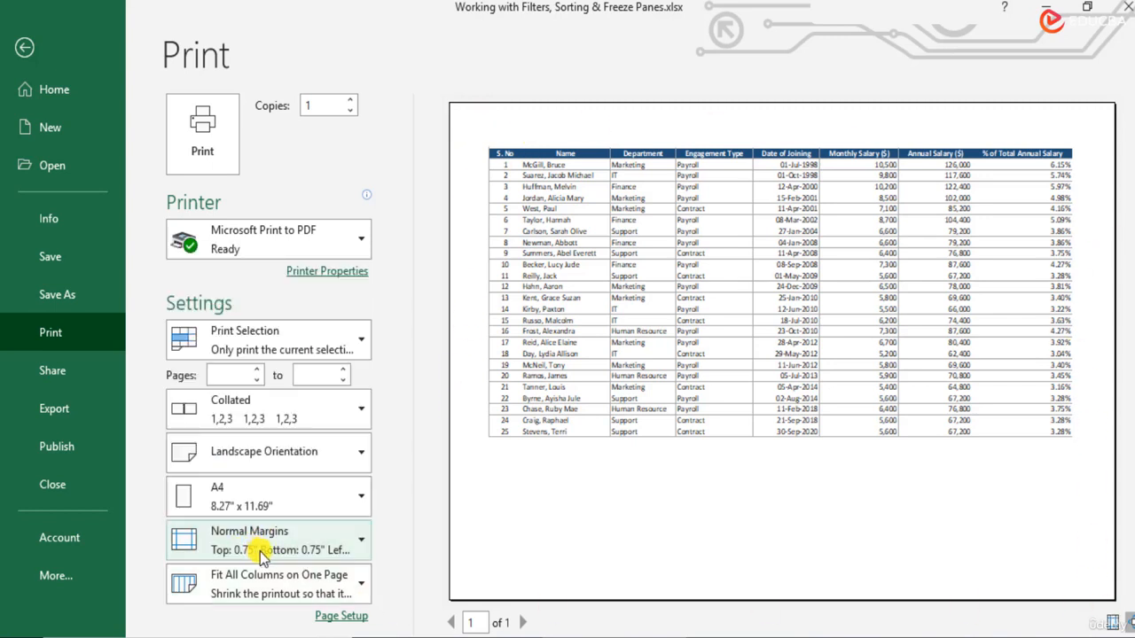
{"action": "left_click", "coordinate": [262, 554]}
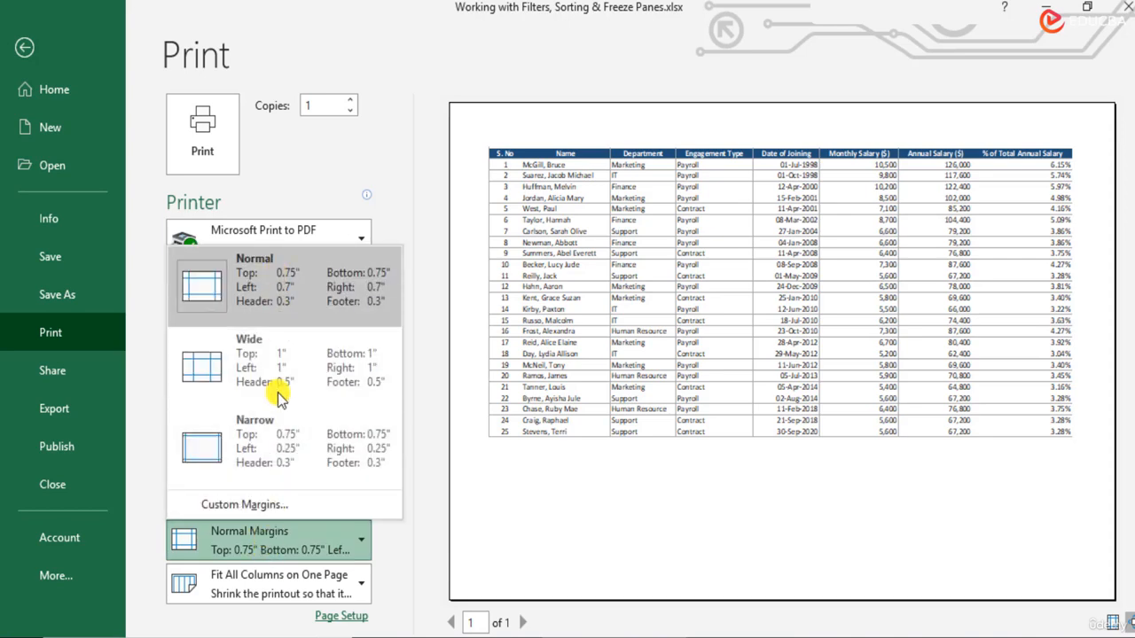
{"action": "left_click", "coordinate": [284, 467]}
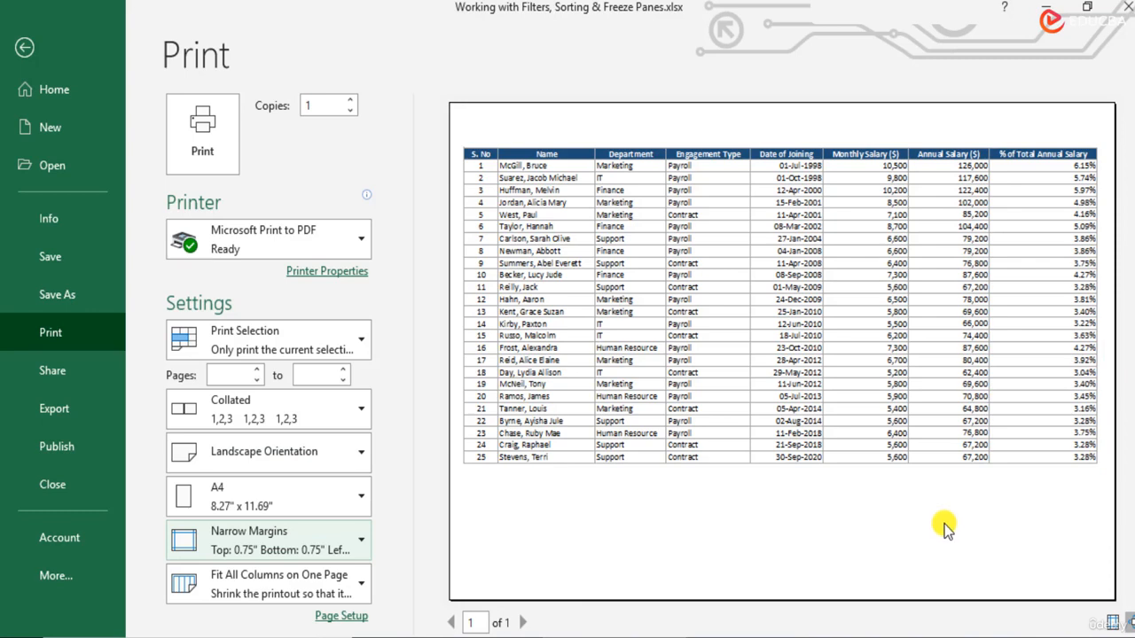
{"action": "left_click", "coordinate": [266, 550]}
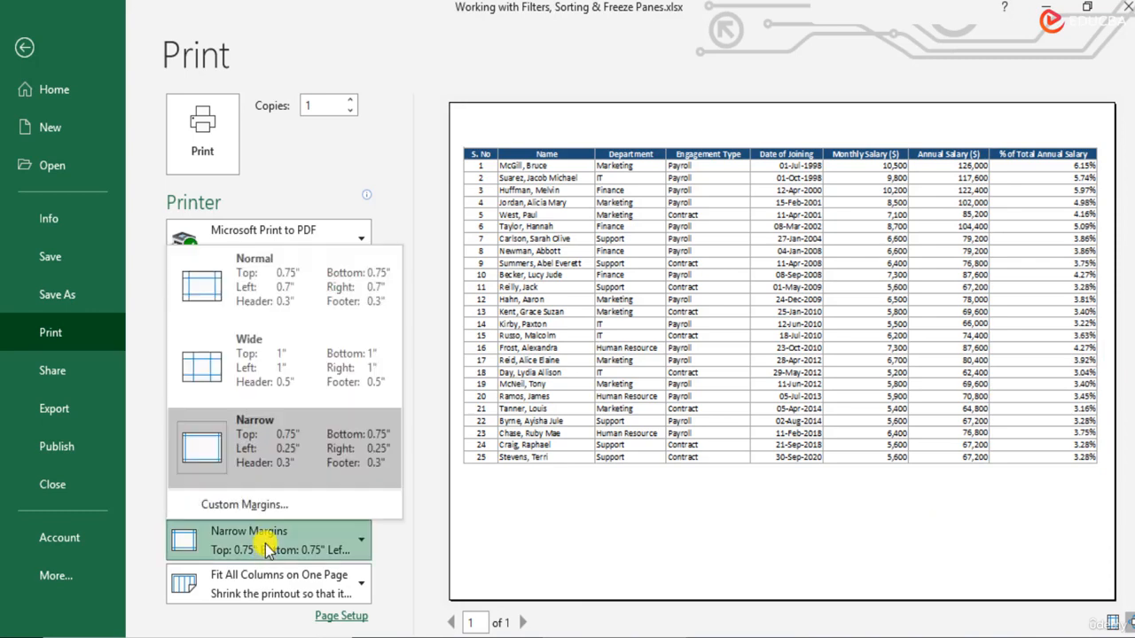
- In Custom Margins, centre the printout both horizontally and vertically
{"action": "left_click", "coordinate": [304, 507]}
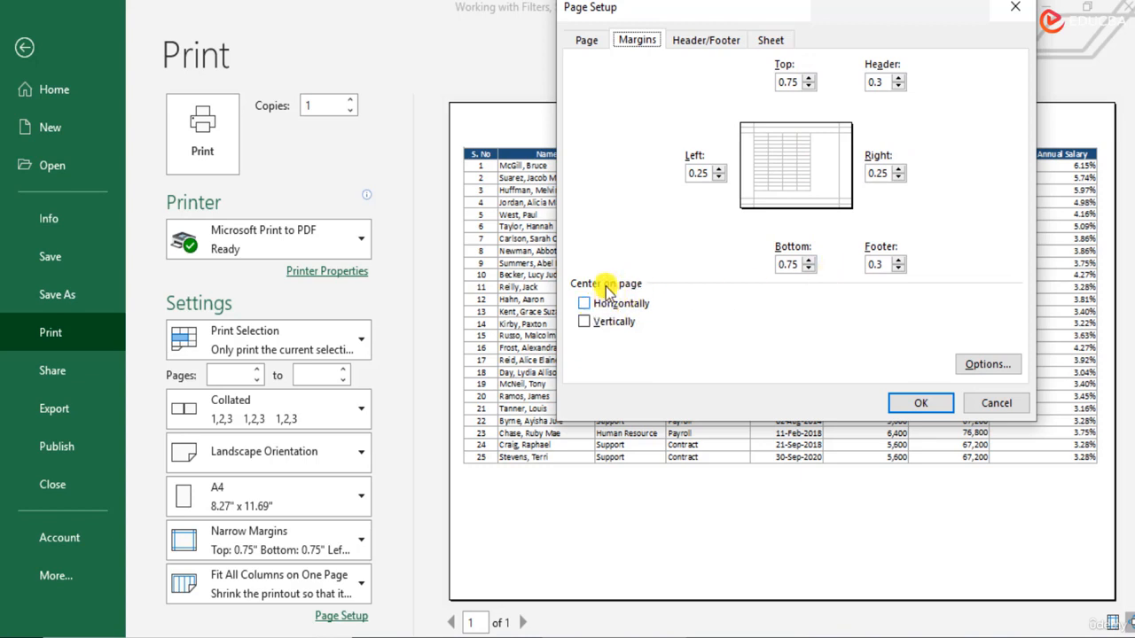
{"action": "left_click", "coordinate": [585, 321]}
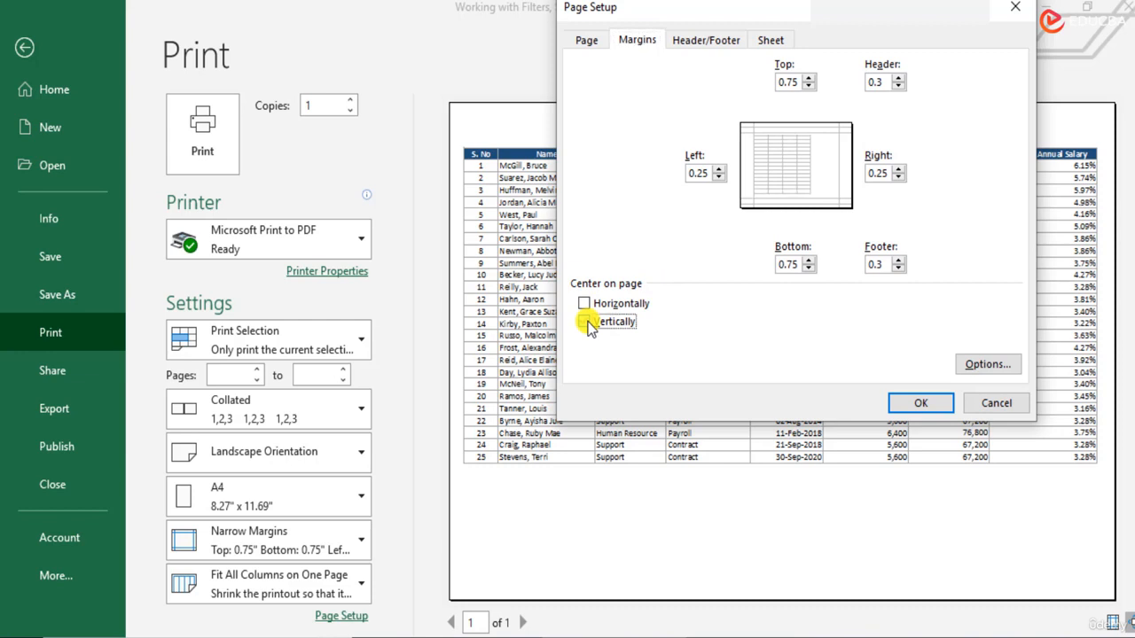
{"action": "left_click", "coordinate": [585, 322]}
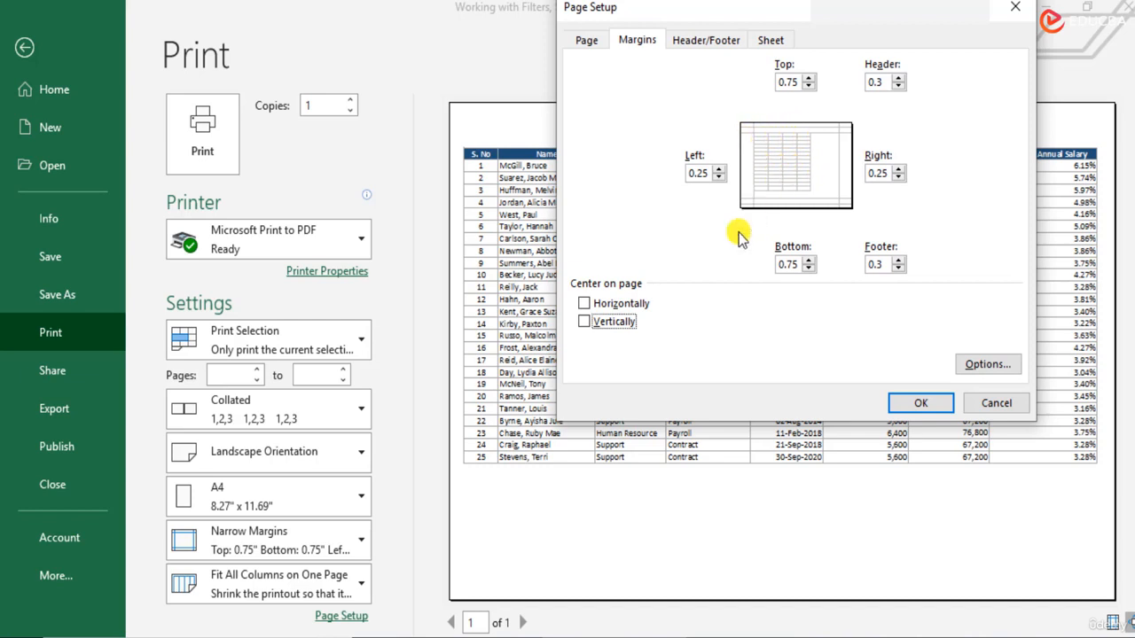
{"action": "left_click", "coordinate": [584, 304]}
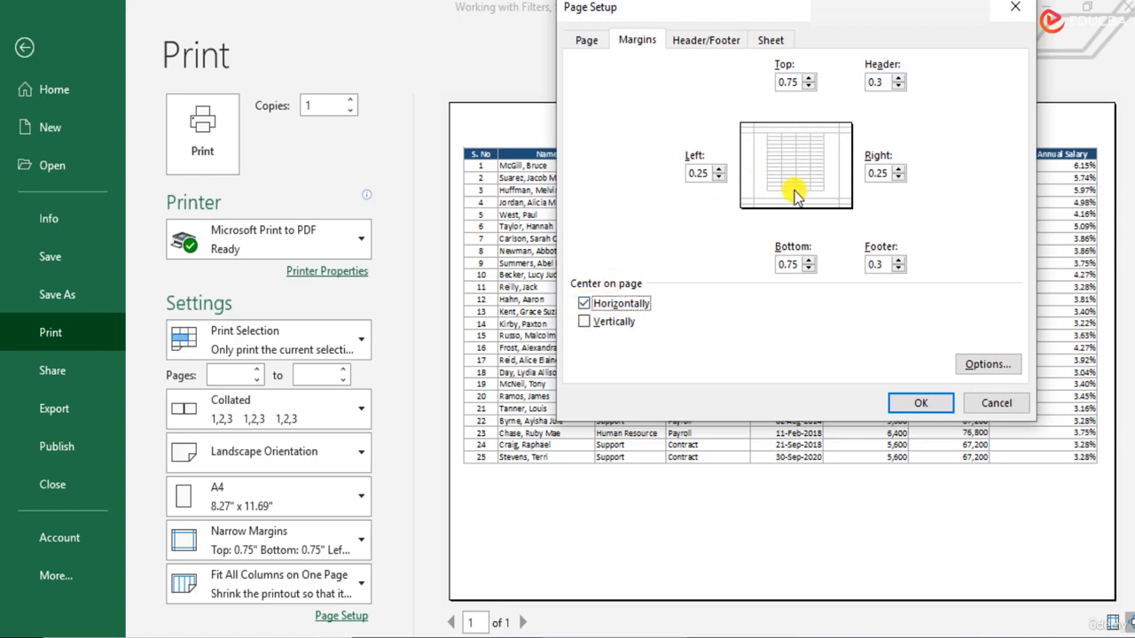
{"action": "left_click", "coordinate": [584, 325]}
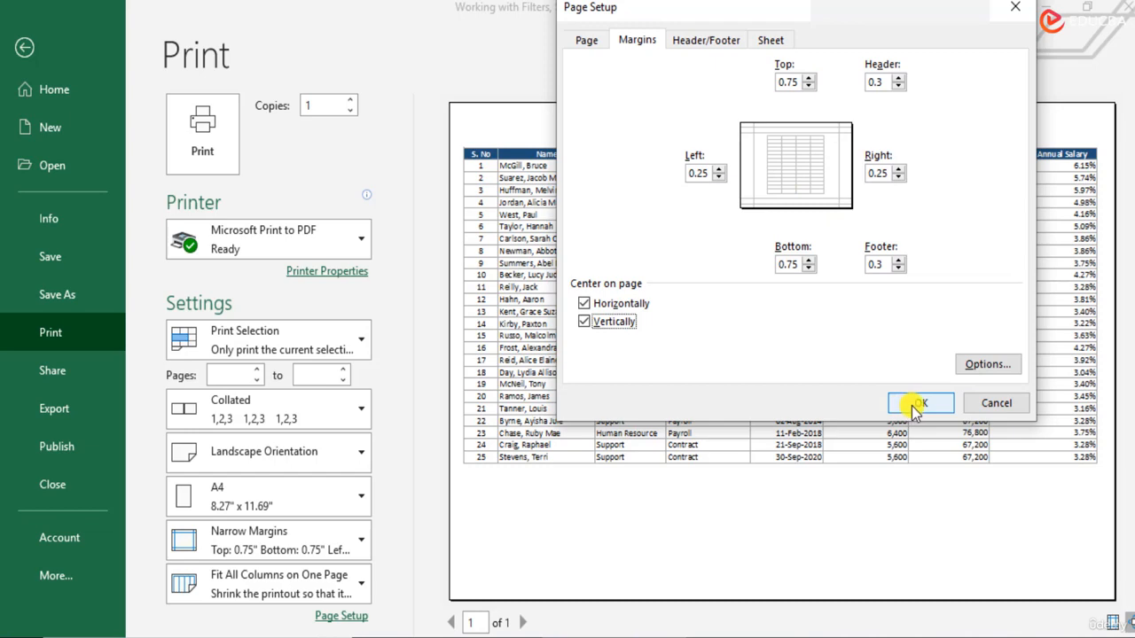
{"action": "left_click", "coordinate": [917, 404]}
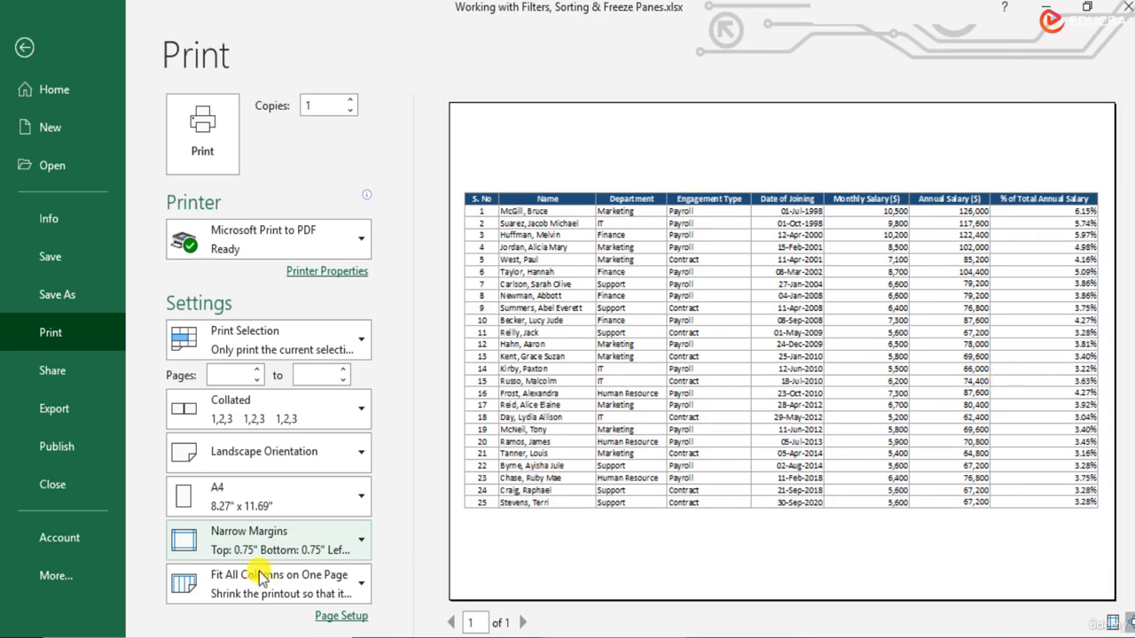
- Reopen Custom Margins and untick vertical centring, keeping horizontal only
{"action": "left_click", "coordinate": [297, 543]}
{"action": "left_click", "coordinate": [285, 508]}
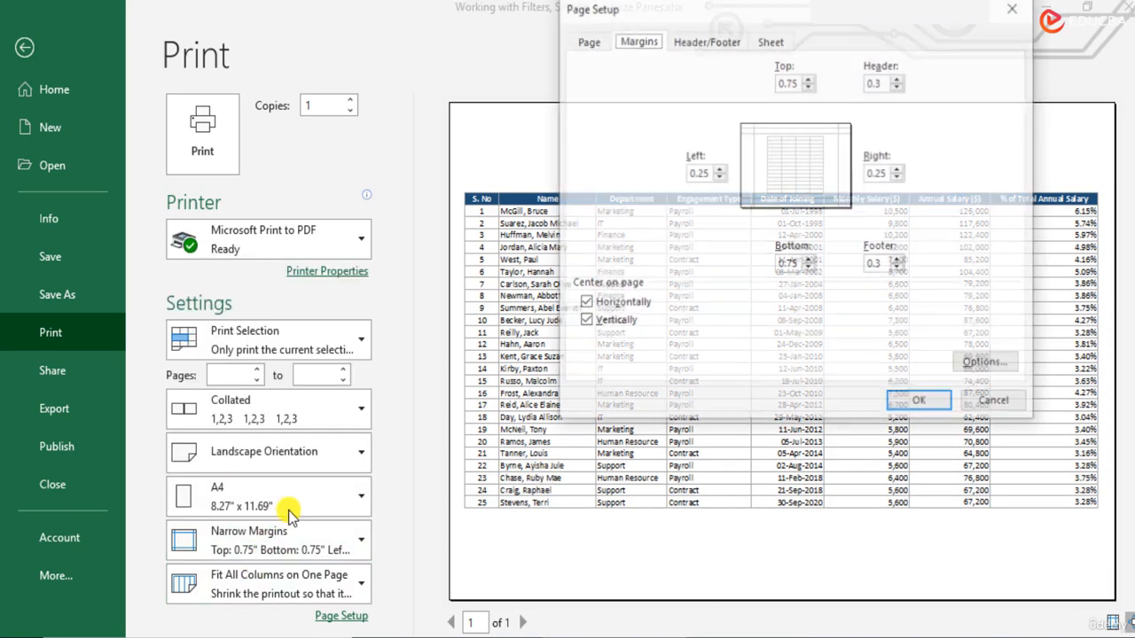
{"action": "left_click", "coordinate": [596, 326]}
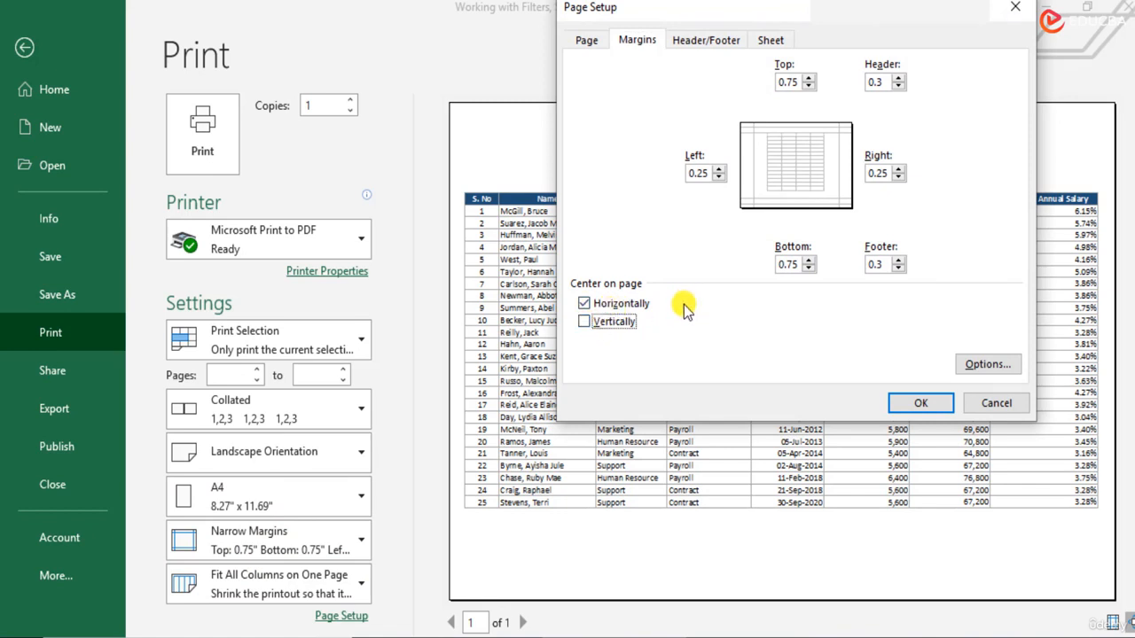
{"action": "left_click", "coordinate": [922, 404]}
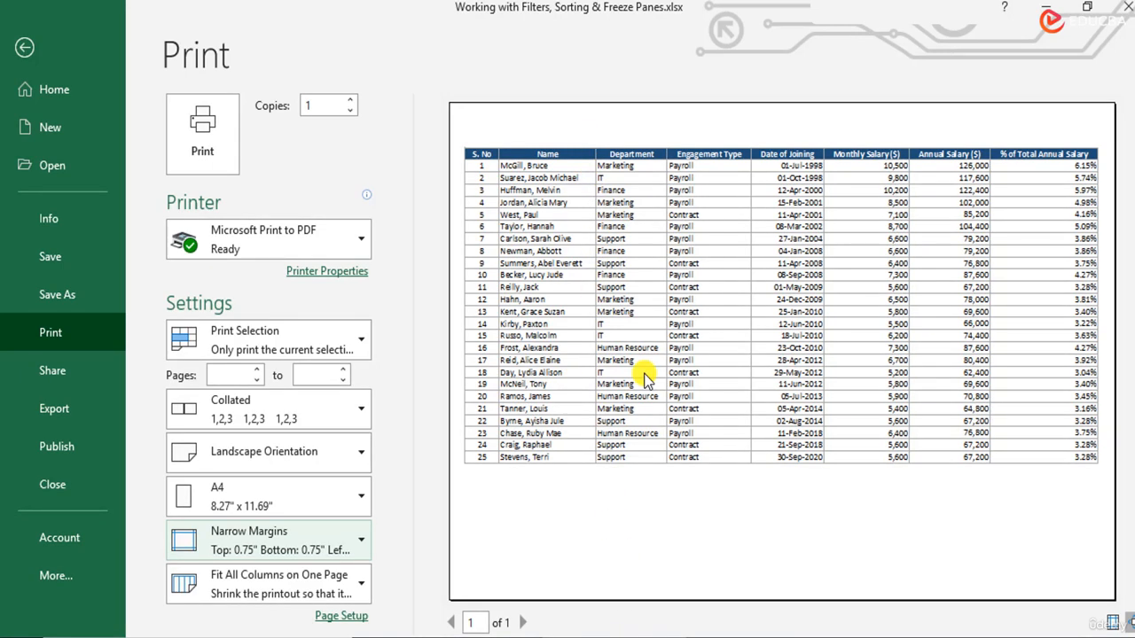
- Set the print scaling to Fit Sheet on One Page for the landscape salary table
{"action": "left_click", "coordinate": [324, 587]}
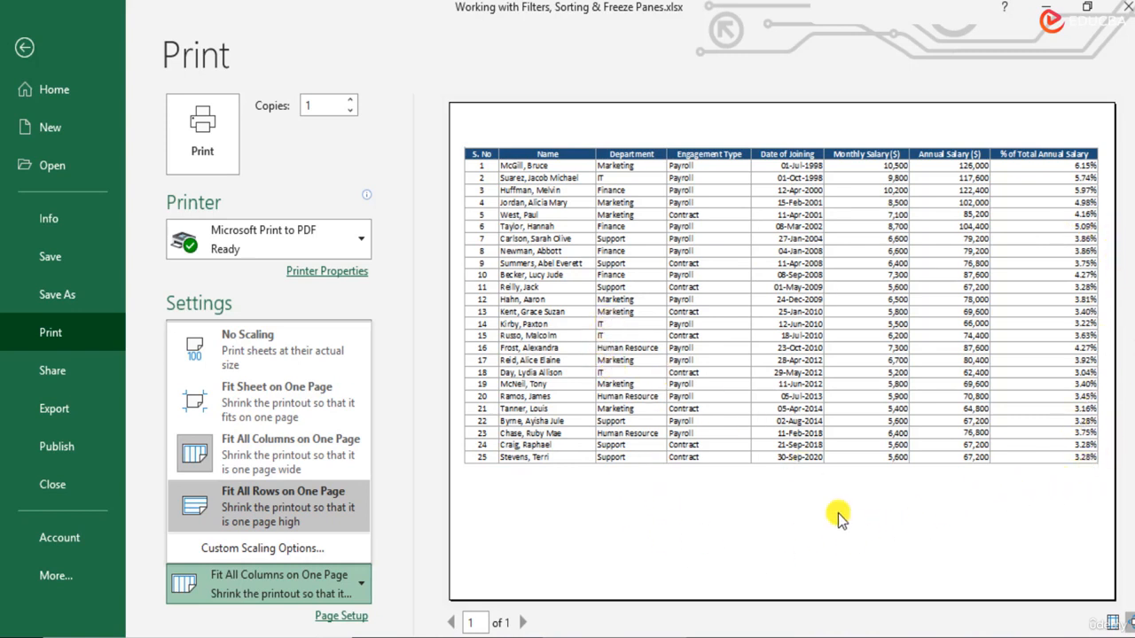
{"action": "left_click", "coordinate": [301, 408]}
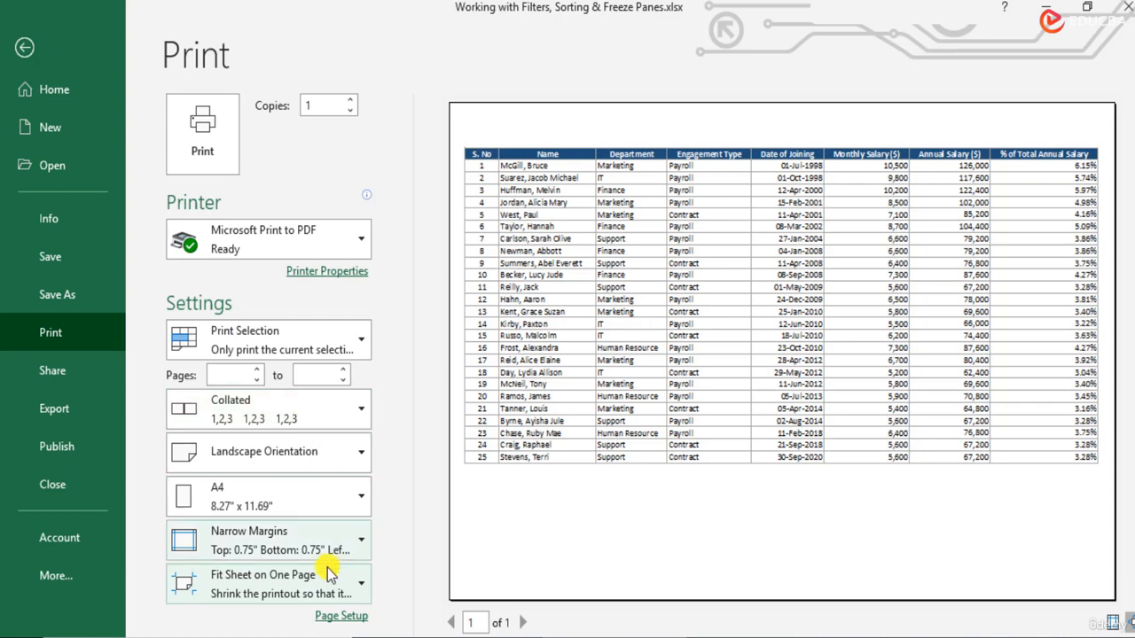
{"action": "left_click", "coordinate": [320, 592]}
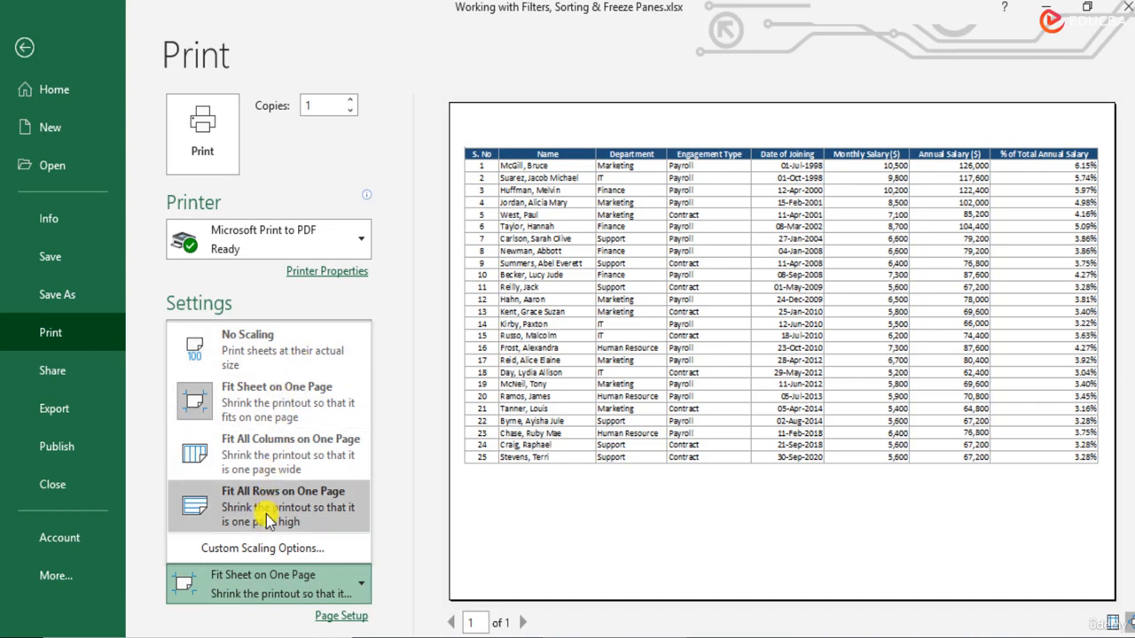
{"action": "left_click", "coordinate": [391, 483]}
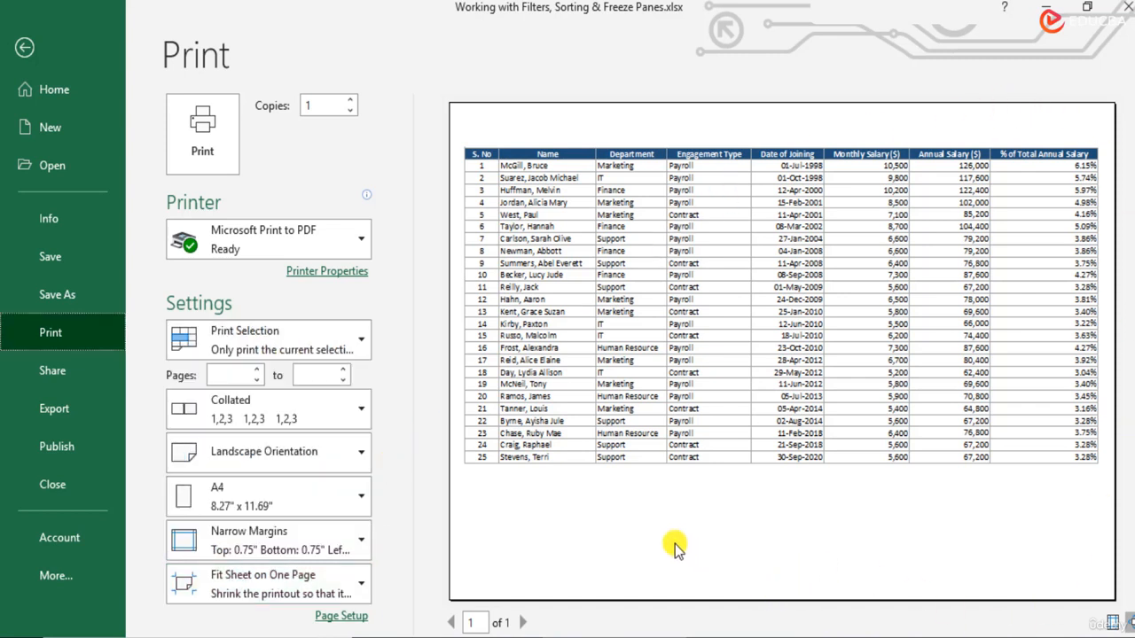
- Switch the printout to Portrait orientation with No Scaling
{"action": "left_click", "coordinate": [322, 456]}
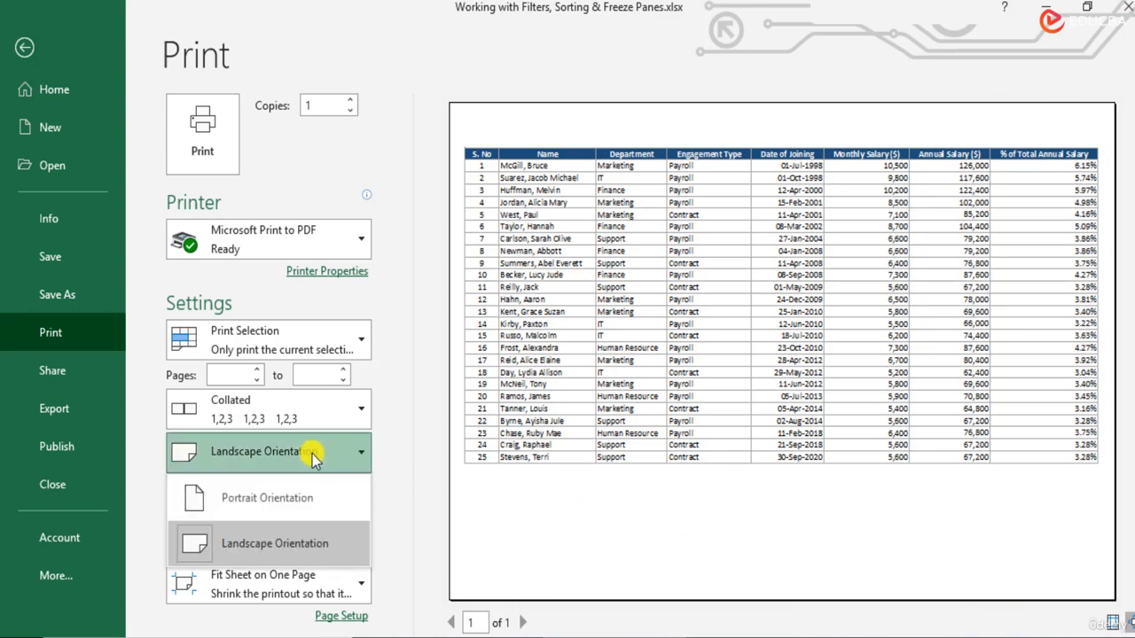
{"action": "left_click", "coordinate": [322, 502]}
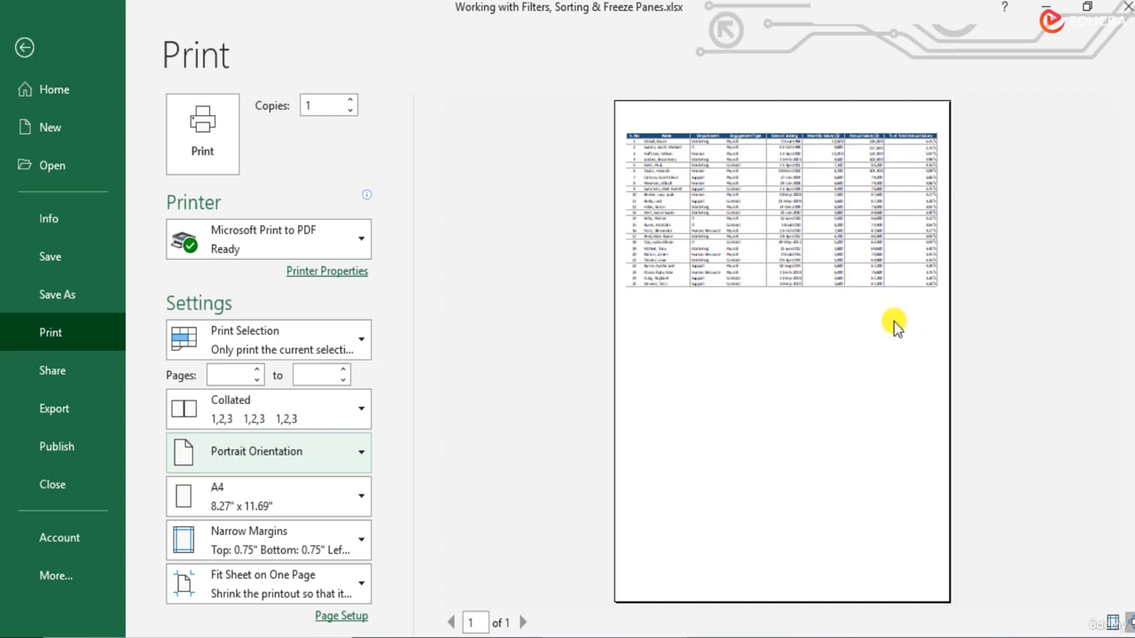
{"action": "left_click", "coordinate": [262, 593]}
{"action": "left_click", "coordinate": [264, 390]}
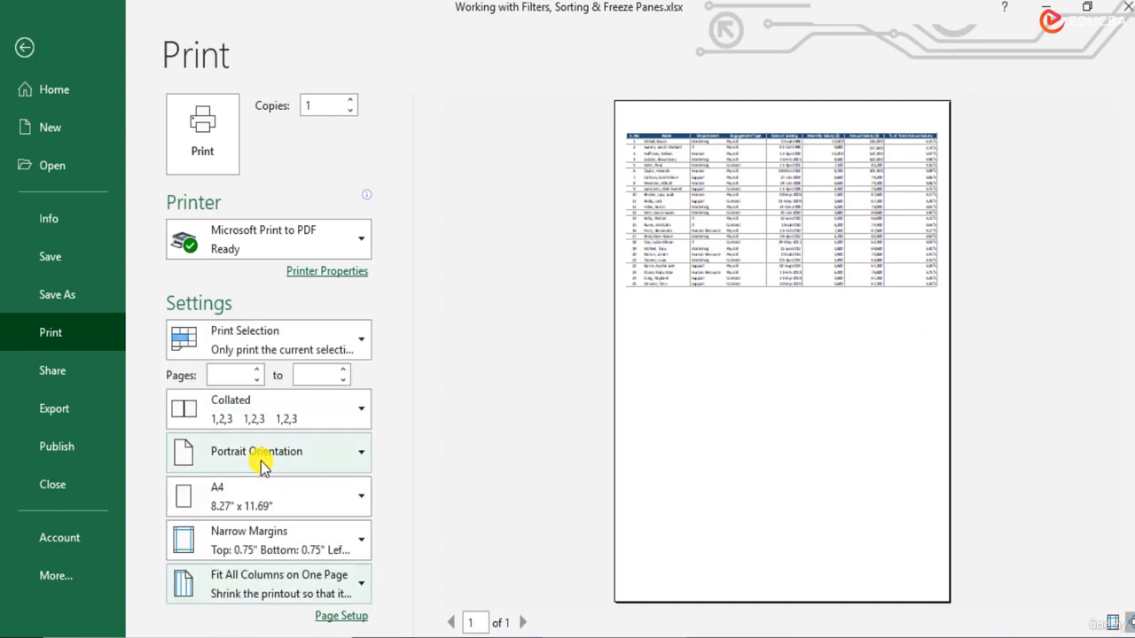
{"action": "left_click", "coordinate": [263, 590]}
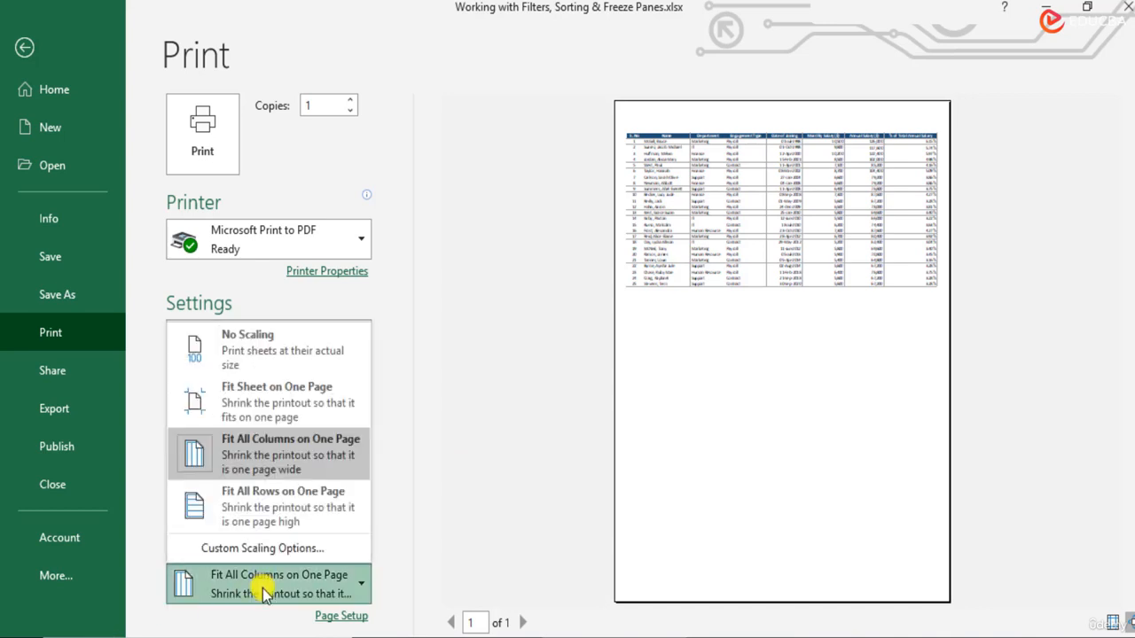
{"action": "left_click", "coordinate": [304, 342]}
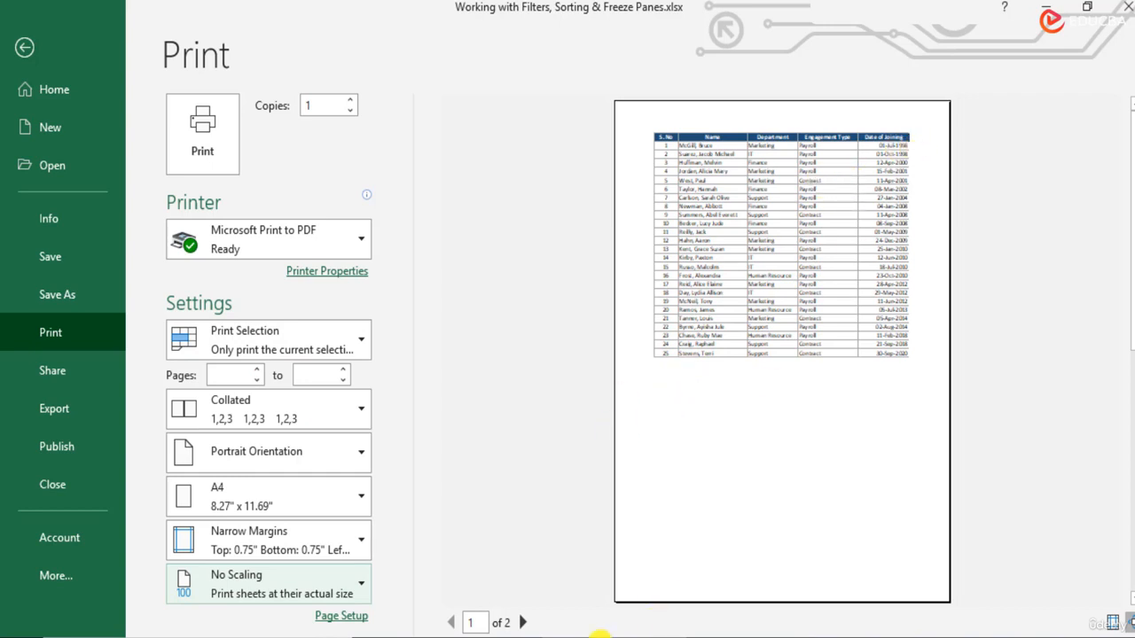
- Page through both preview pages, then return to the worksheet
{"action": "left_click", "coordinate": [525, 624]}
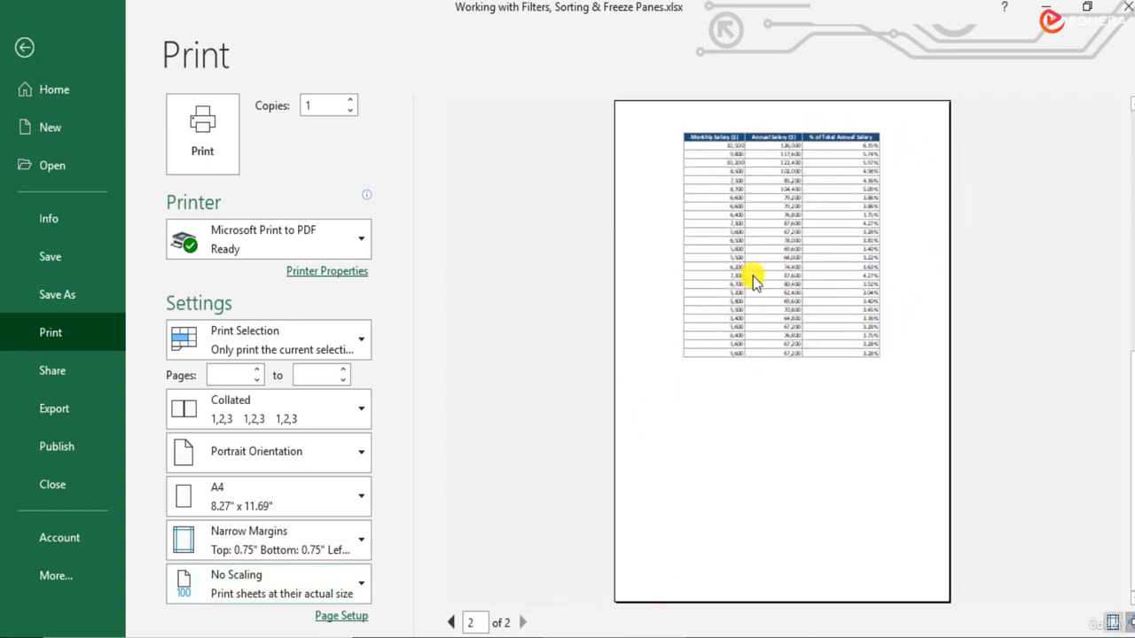
{"action": "left_click", "coordinate": [450, 623]}
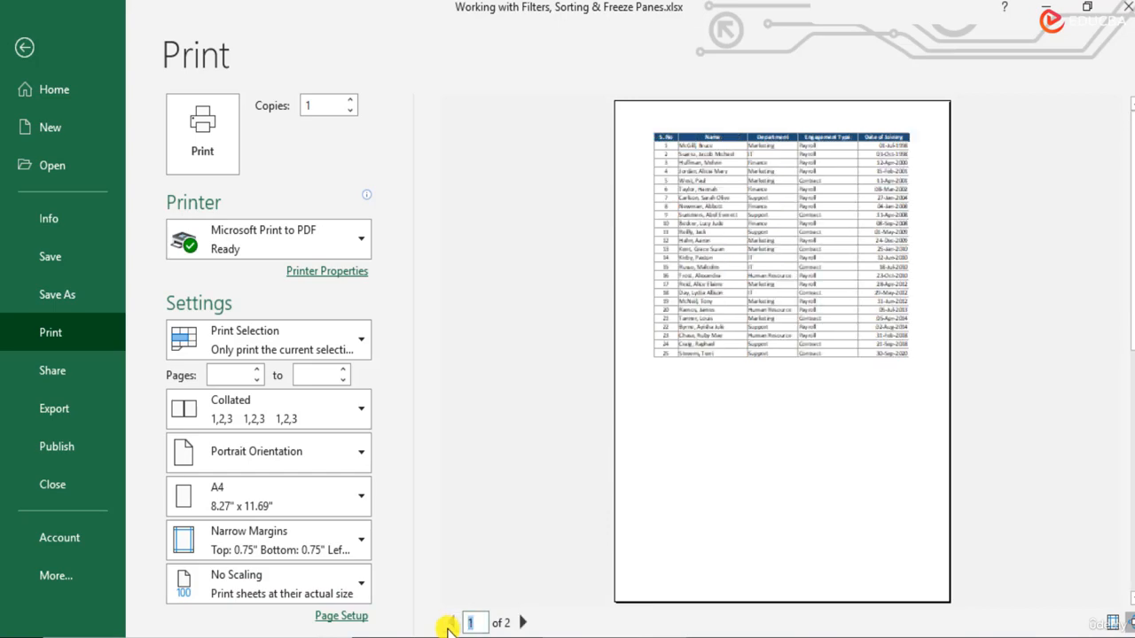
{"action": "left_click", "coordinate": [24, 47]}
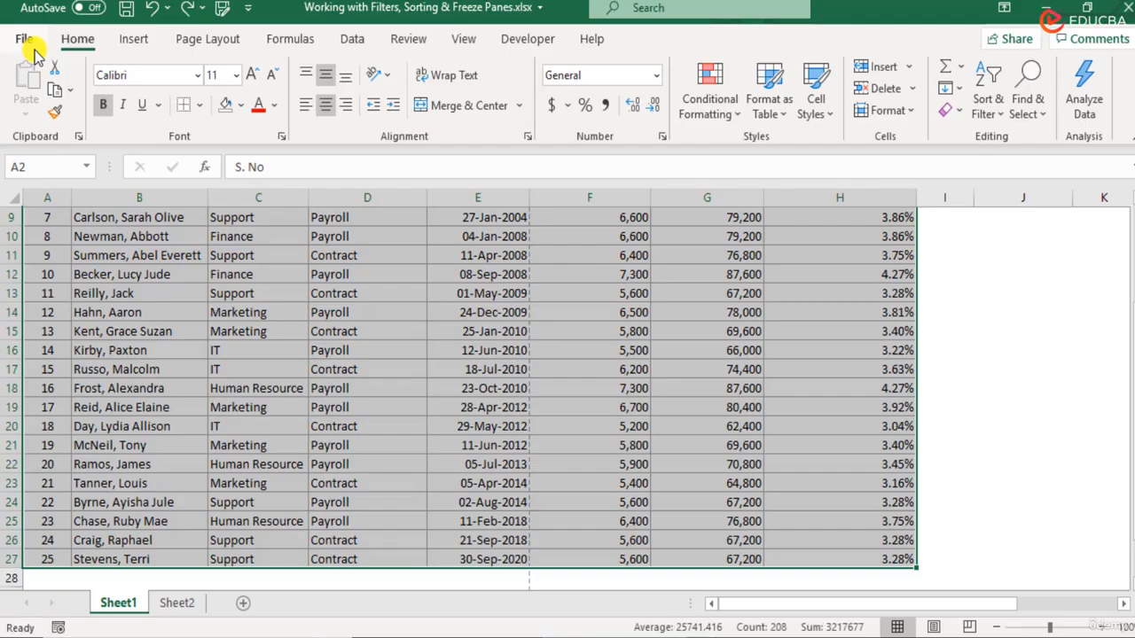
- Deselect the table, switch Sheet1 to Page Layout view and scroll up to the 'Add header' area
{"action": "left_click", "coordinate": [412, 427]}
{"action": "scroll", "coordinate": [412, 424], "scroll_direction": "up", "scroll_amount": 3}
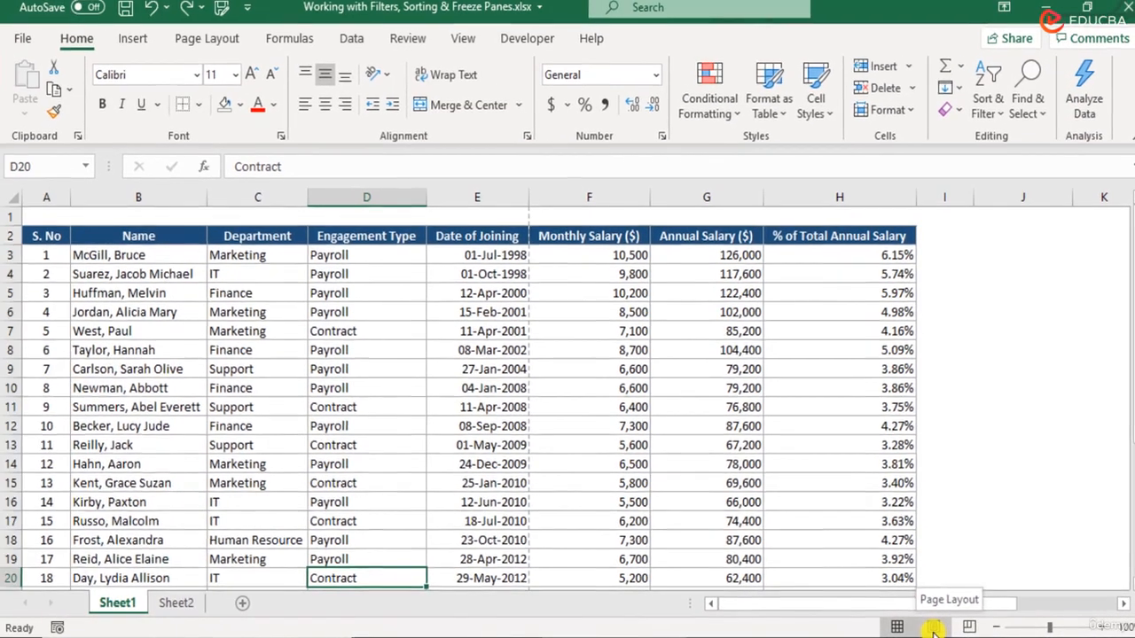
{"action": "left_click", "coordinate": [857, 624]}
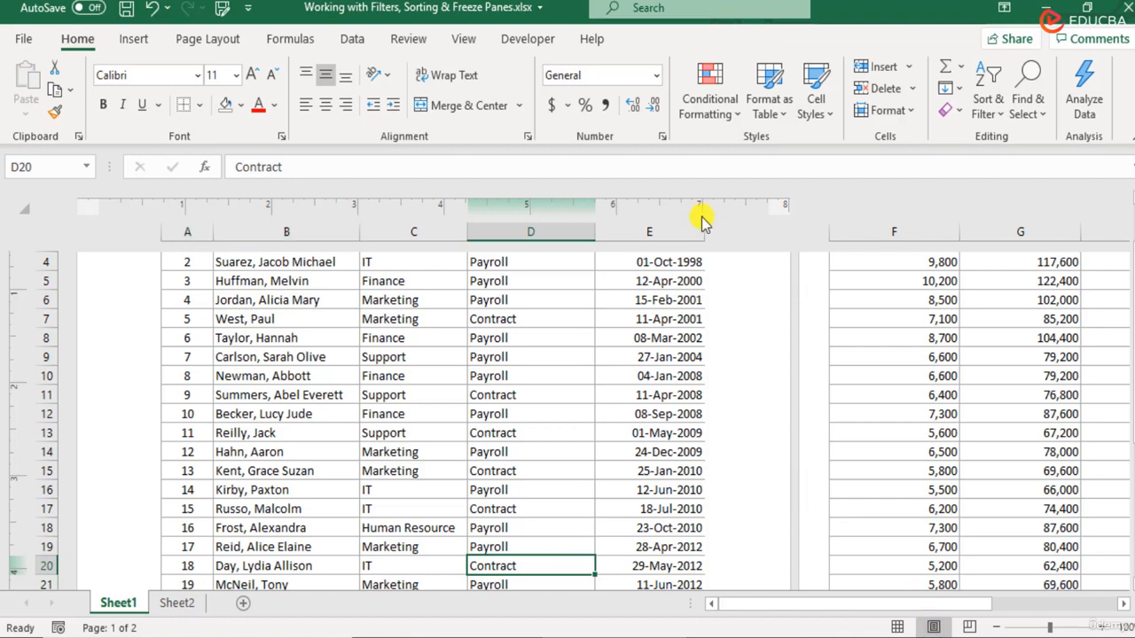
{"action": "scroll", "coordinate": [414, 375], "scroll_direction": "up", "scroll_amount": 3}
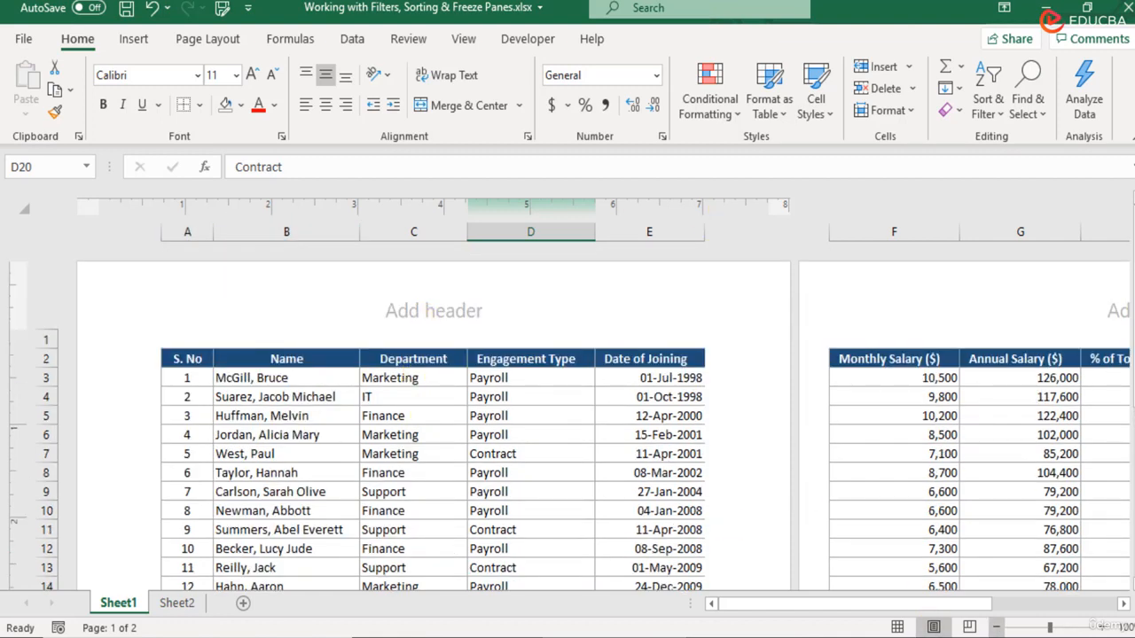
- Type 'Company Name' into the centre section of the page header
{"action": "left_click", "coordinate": [413, 300]}
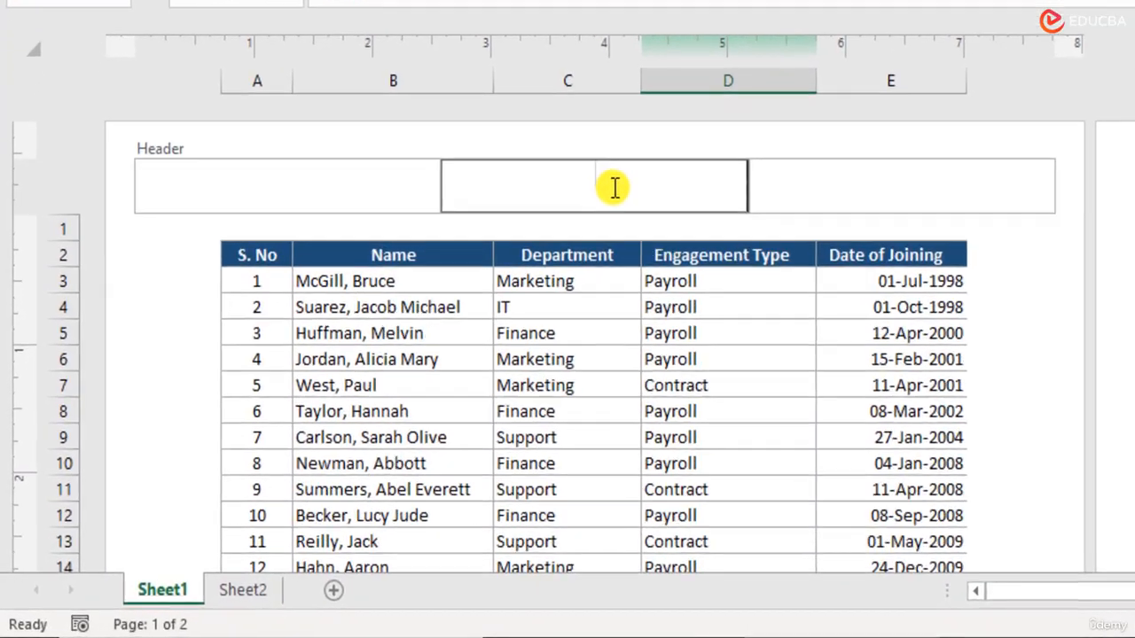
{"action": "type", "text": "Co"}
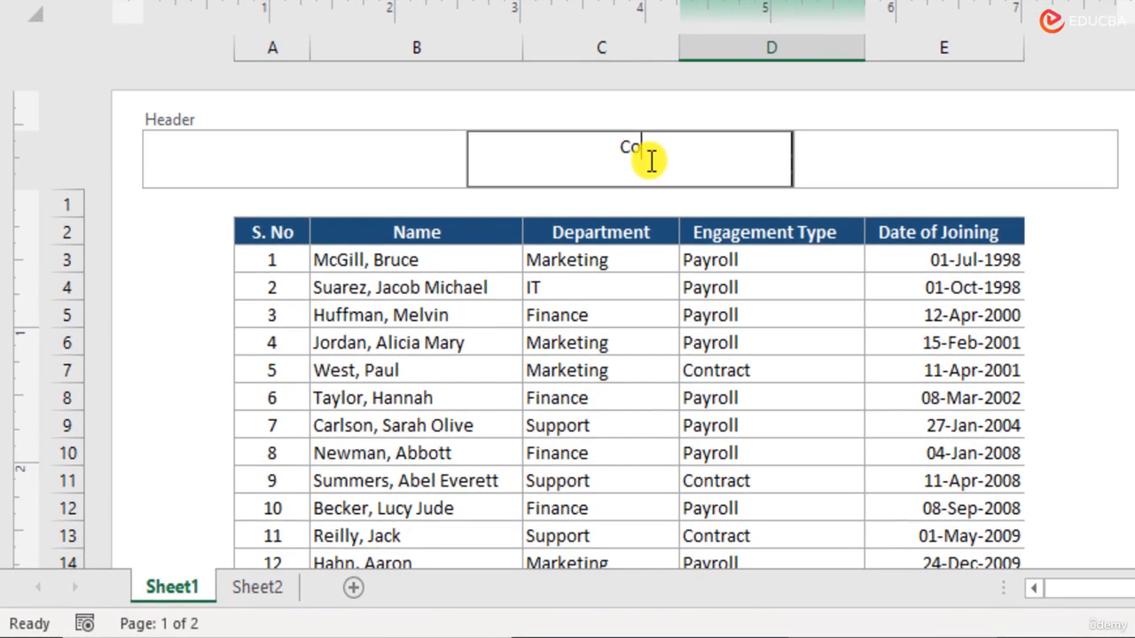
{"action": "type", "text": "mpany Name"}
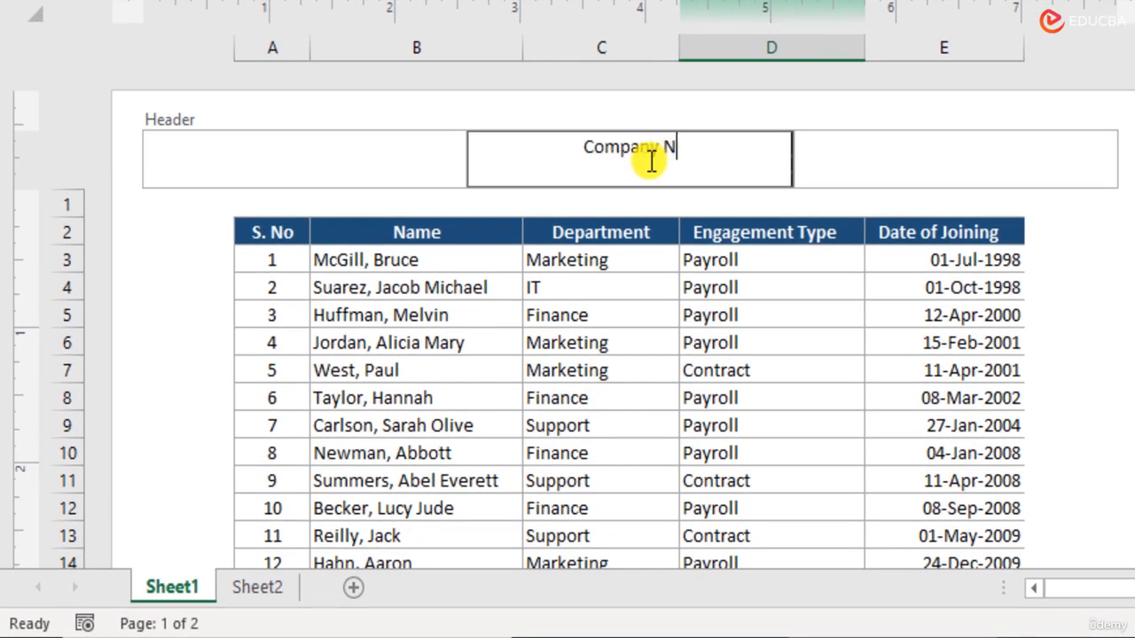
{"action": "left_click", "coordinate": [381, 152]}
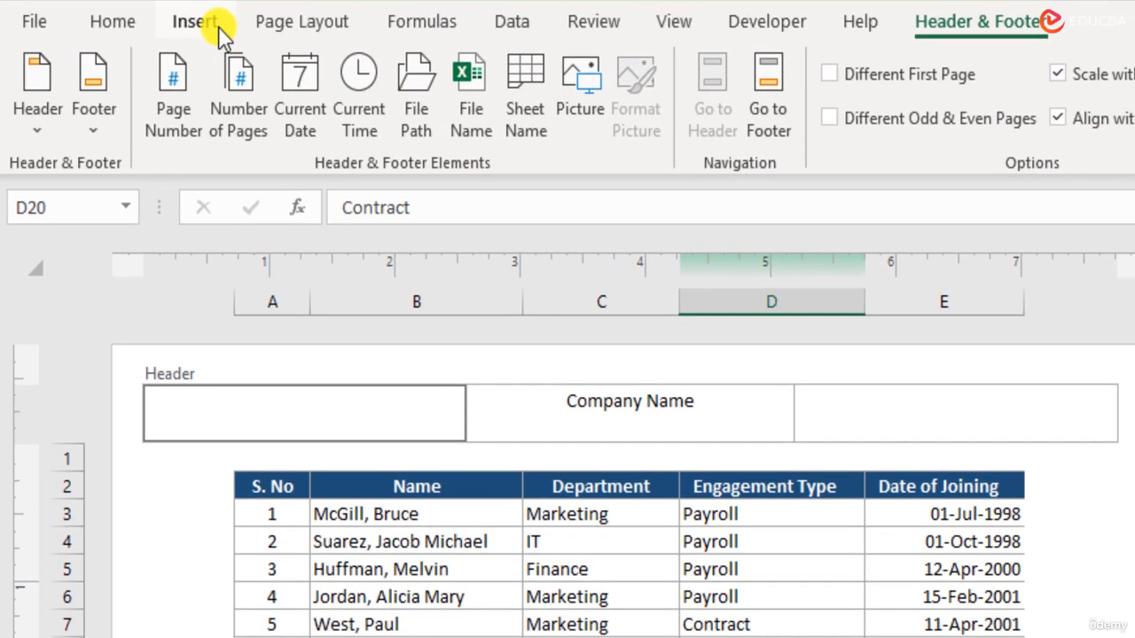
- Browse the Insert tab's Illustrations list without inserting anything into the header
{"action": "left_click", "coordinate": [218, 26]}
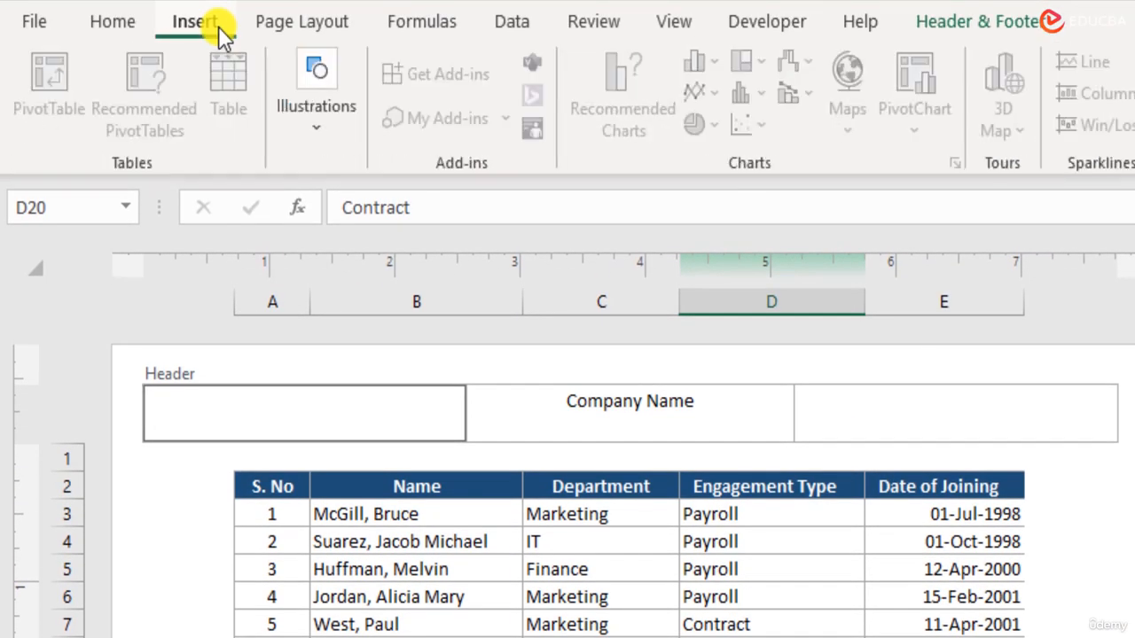
{"action": "left_click", "coordinate": [329, 129]}
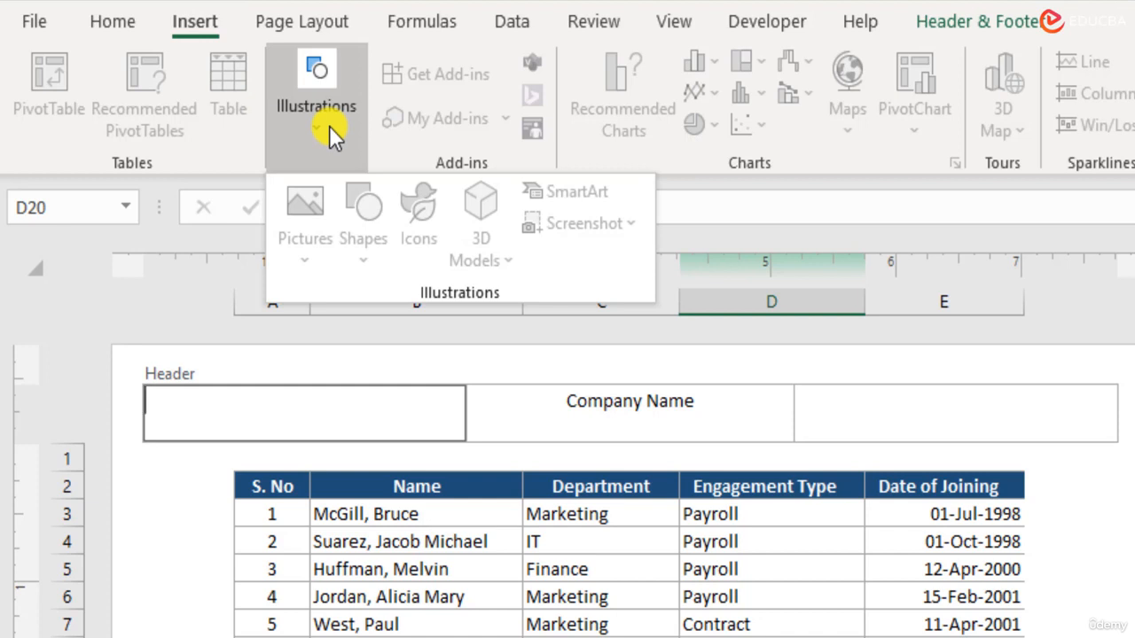
{"action": "left_click", "coordinate": [369, 409]}
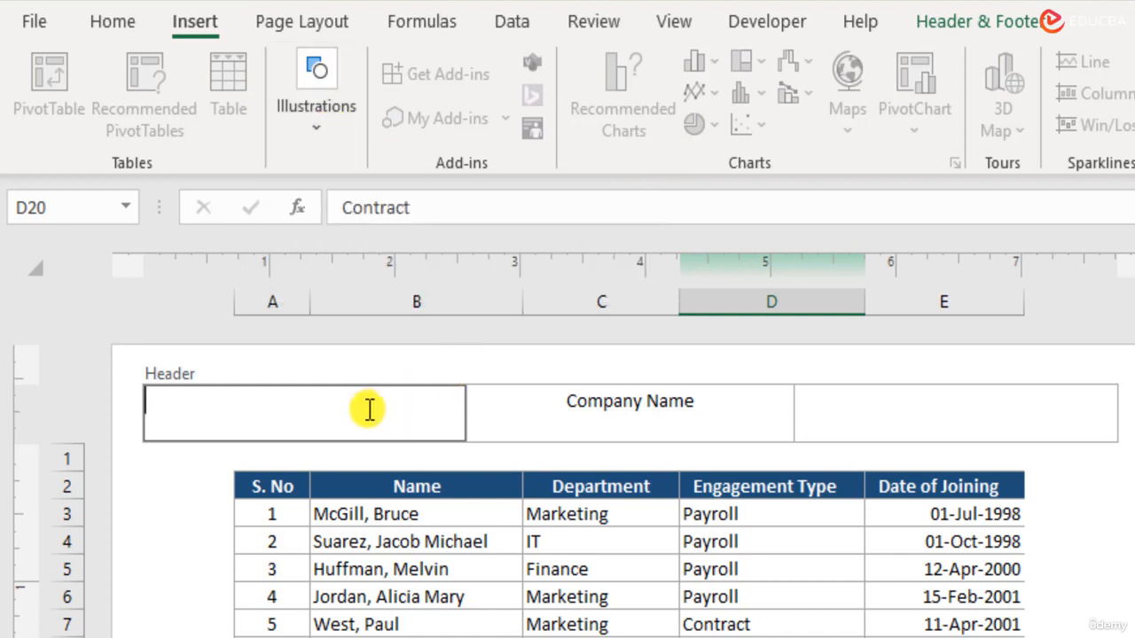
{"action": "left_click", "coordinate": [324, 115]}
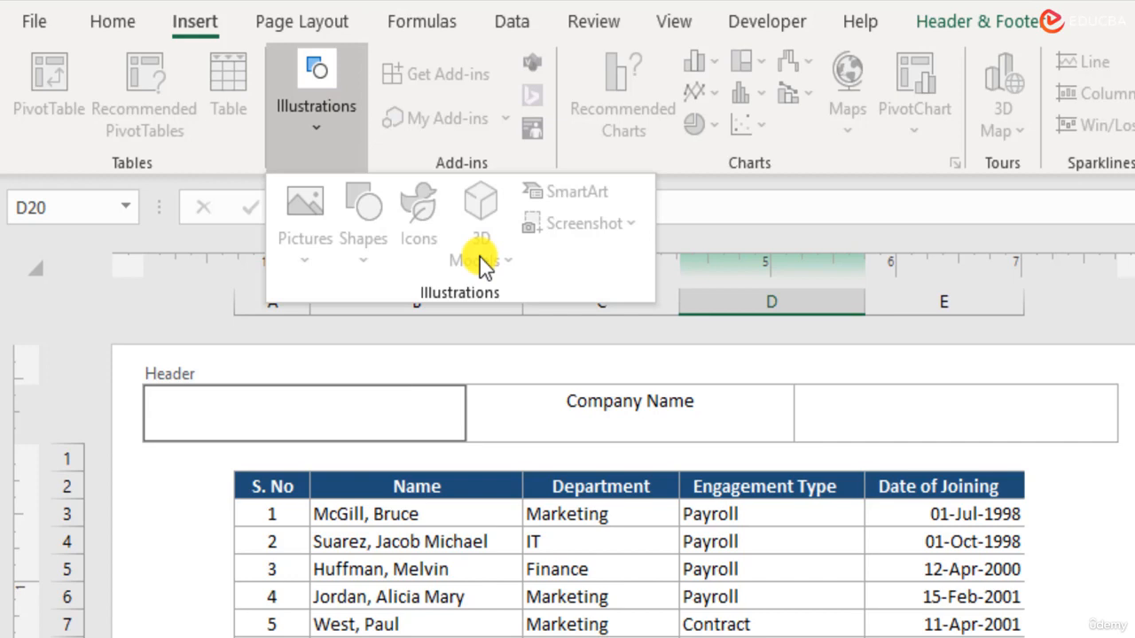
{"action": "left_click", "coordinate": [442, 404]}
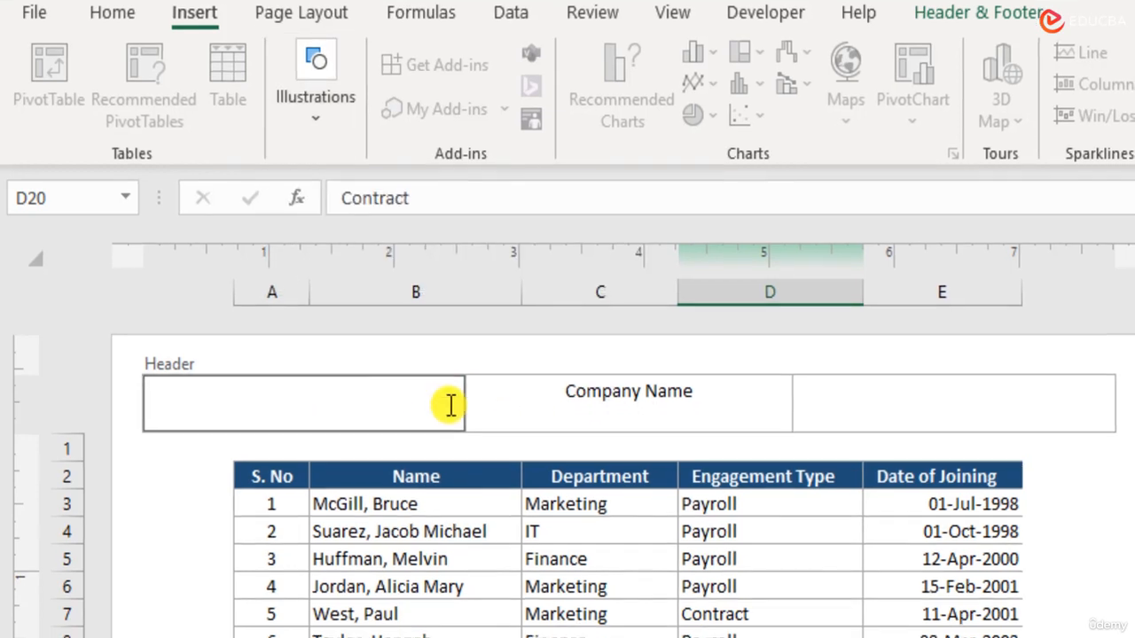
- Leave header editing by selecting an empty cell below the table
{"action": "left_click", "coordinate": [894, 412]}
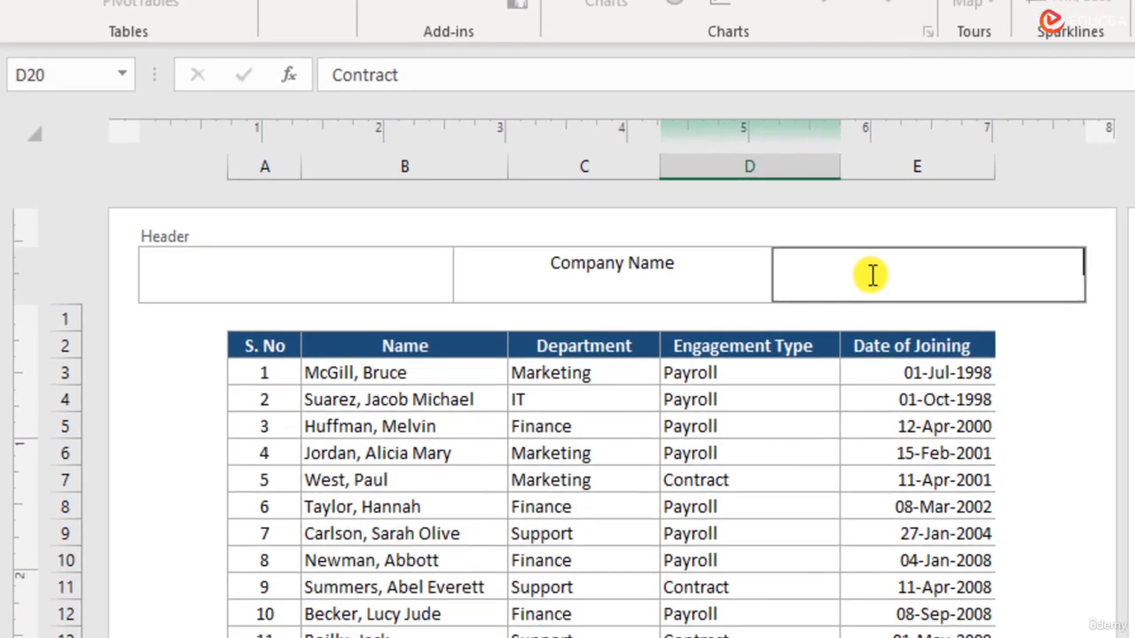
{"action": "left_click", "coordinate": [887, 333]}
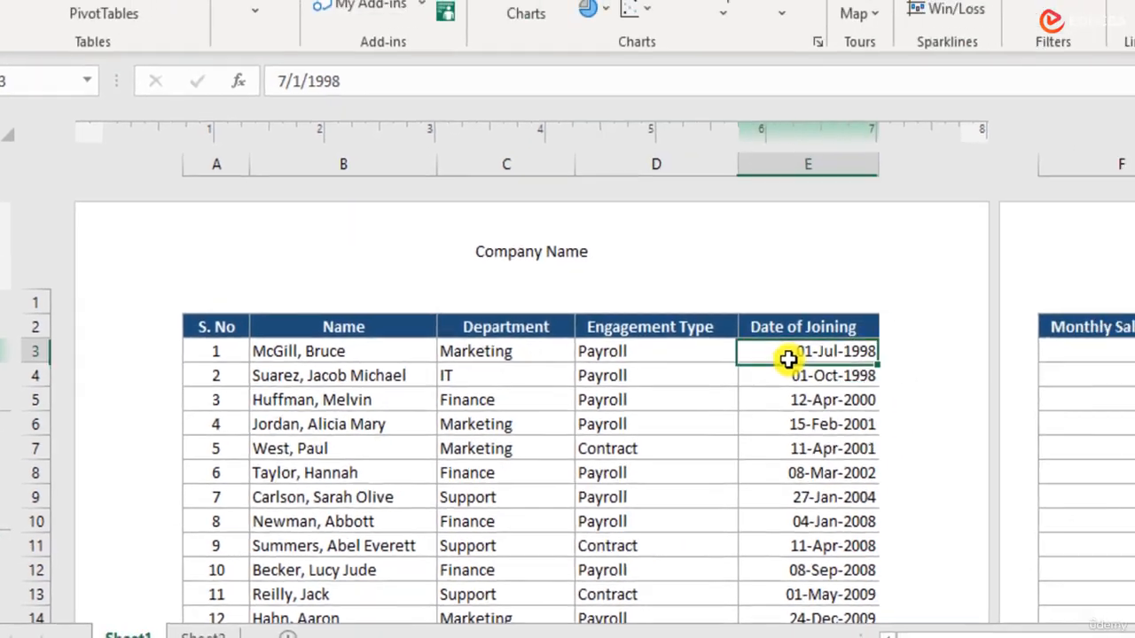
{"action": "scroll", "coordinate": [625, 399], "scroll_direction": "down", "scroll_amount": 5}
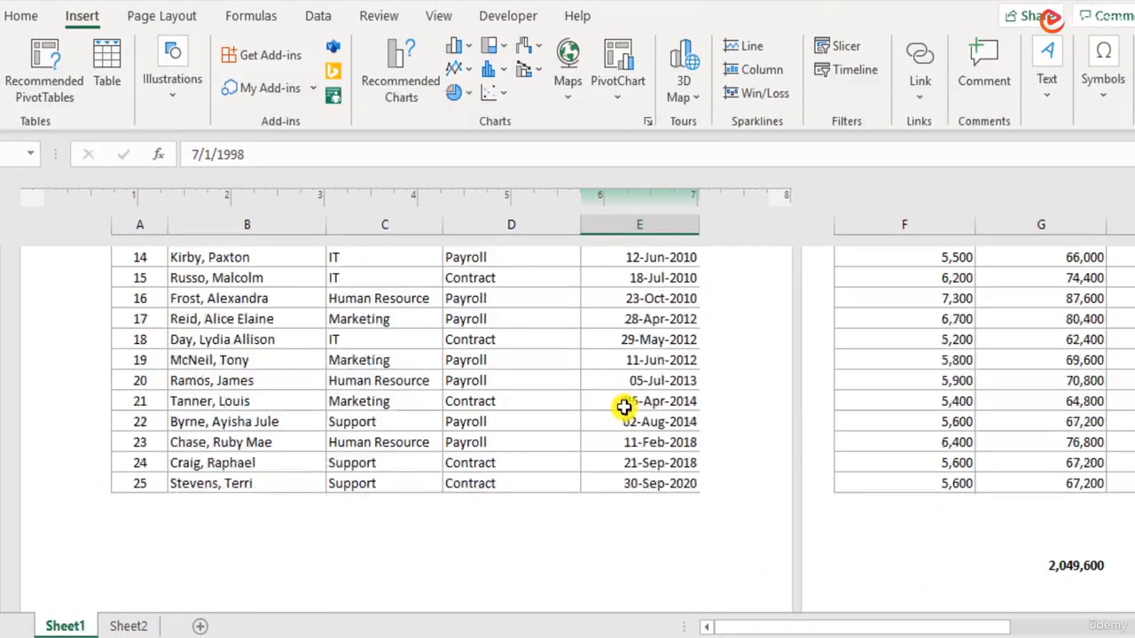
{"action": "left_click", "coordinate": [630, 545]}
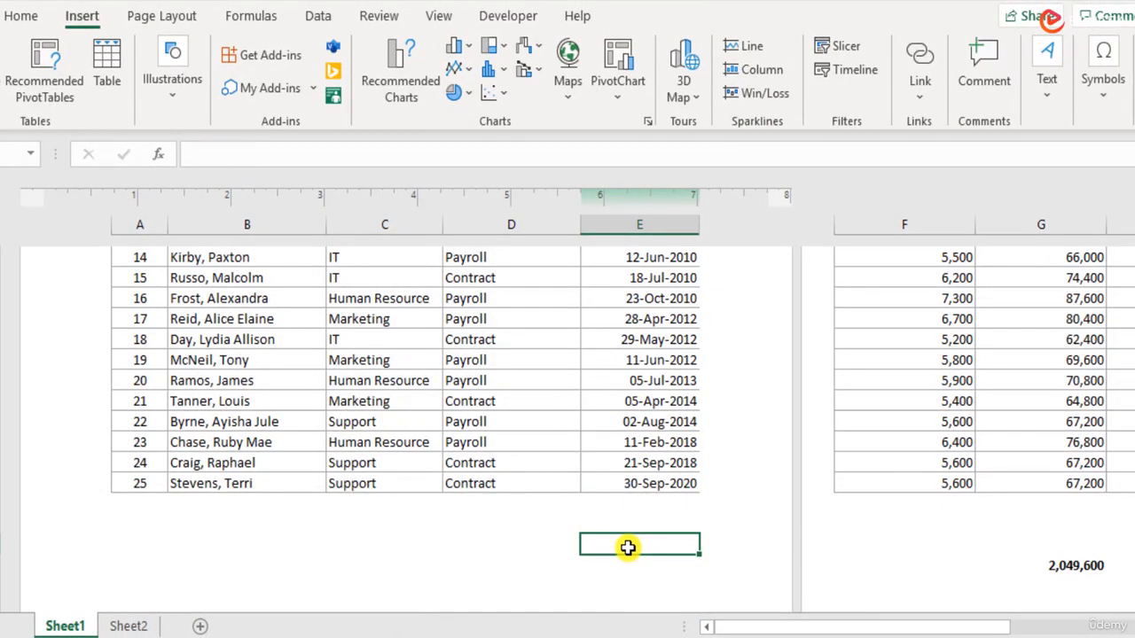
{"action": "left_click", "coordinate": [556, 581]}
- Scroll to the page footer and apply the plain 'Page 1' footer preset
{"action": "scroll", "coordinate": [556, 578], "scroll_direction": "down", "scroll_amount": 6}
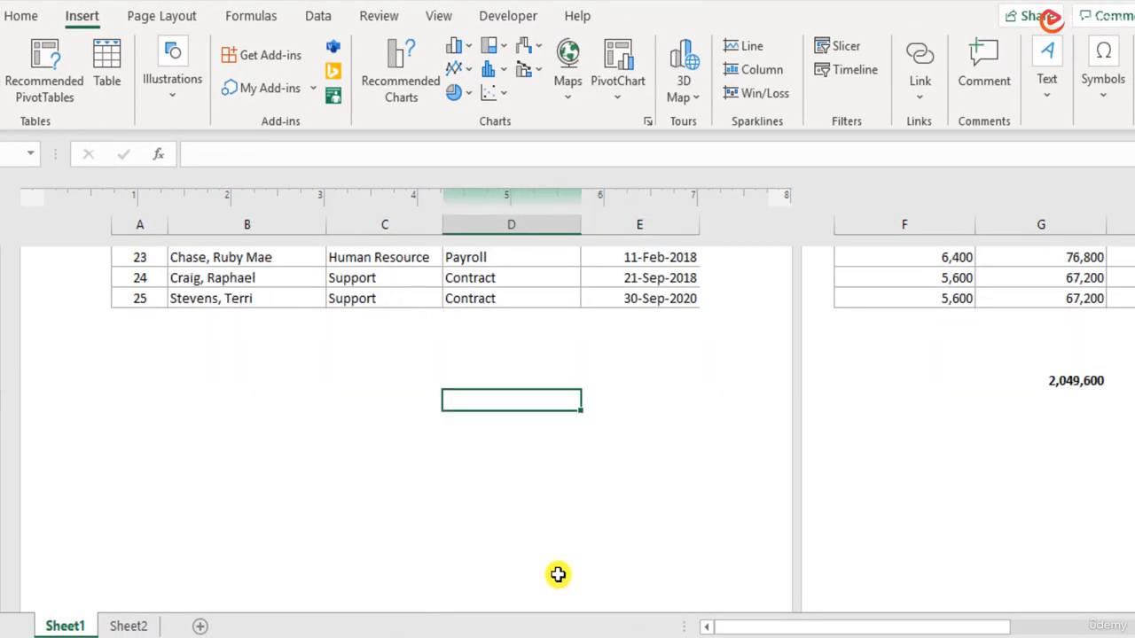
{"action": "scroll", "coordinate": [559, 575], "scroll_direction": "down", "scroll_amount": 2}
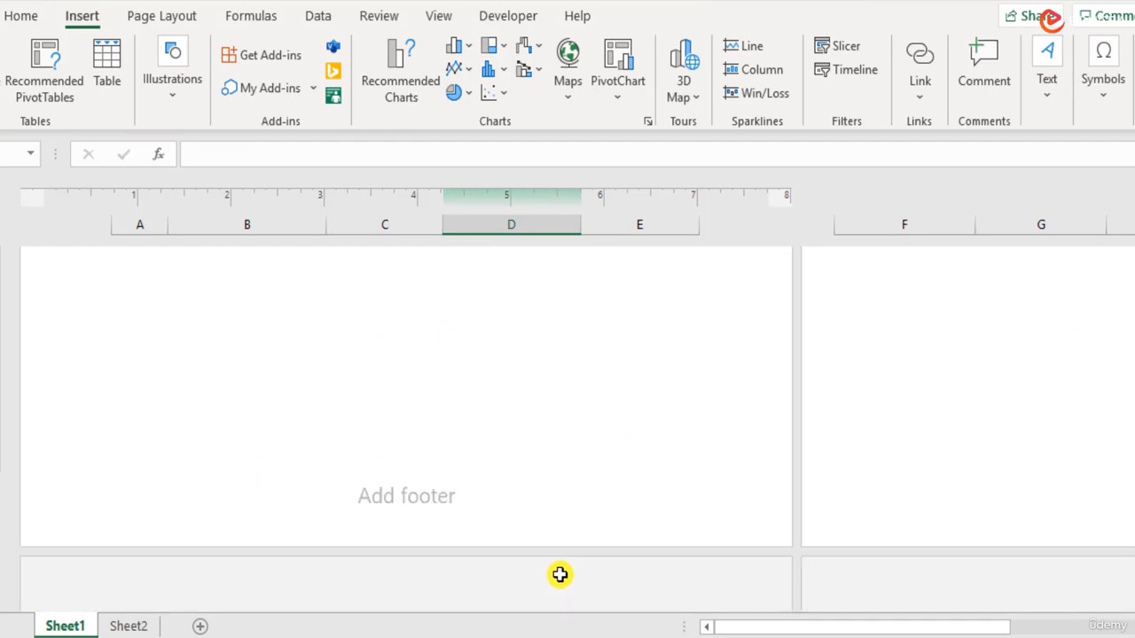
{"action": "left_click", "coordinate": [468, 495]}
{"action": "left_click", "coordinate": [608, 486]}
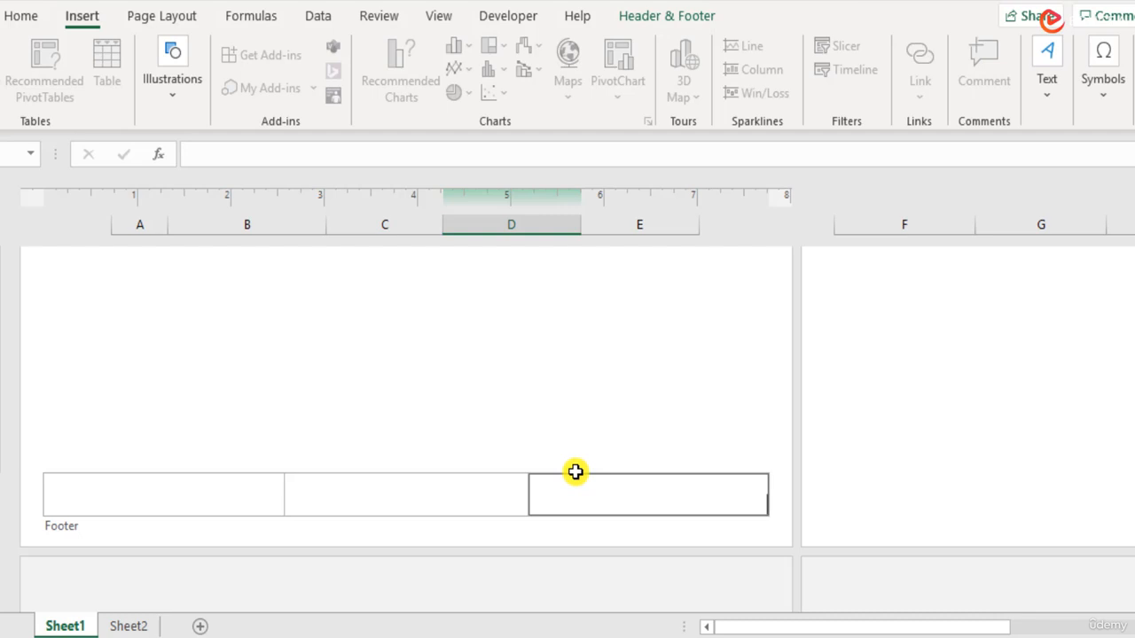
{"action": "left_click", "coordinate": [710, 20]}
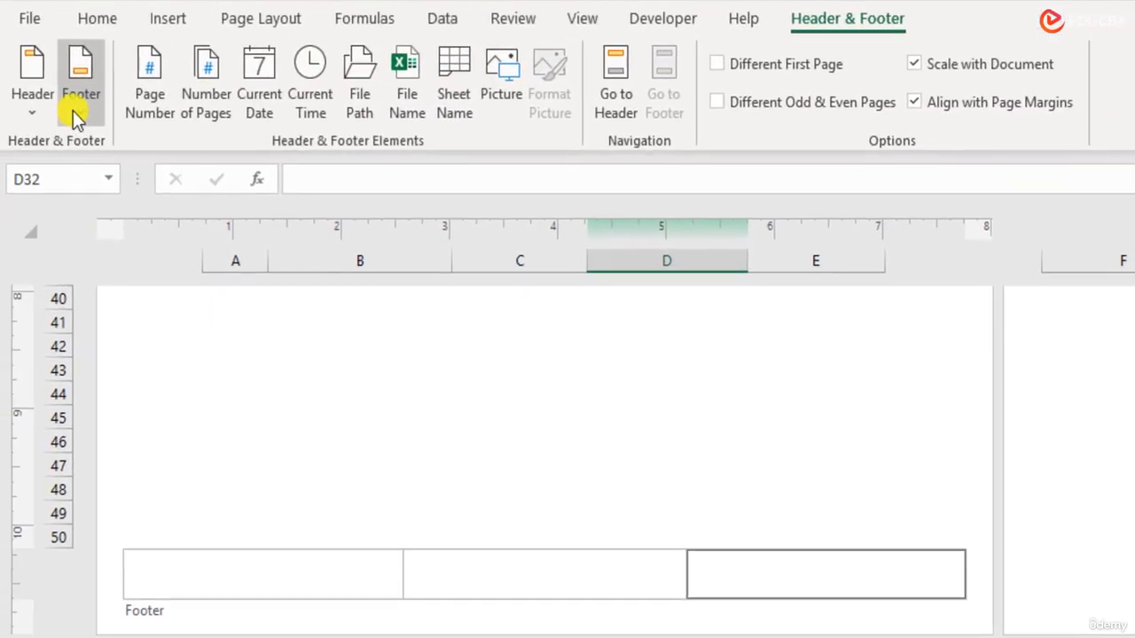
{"action": "left_click", "coordinate": [4, 98]}
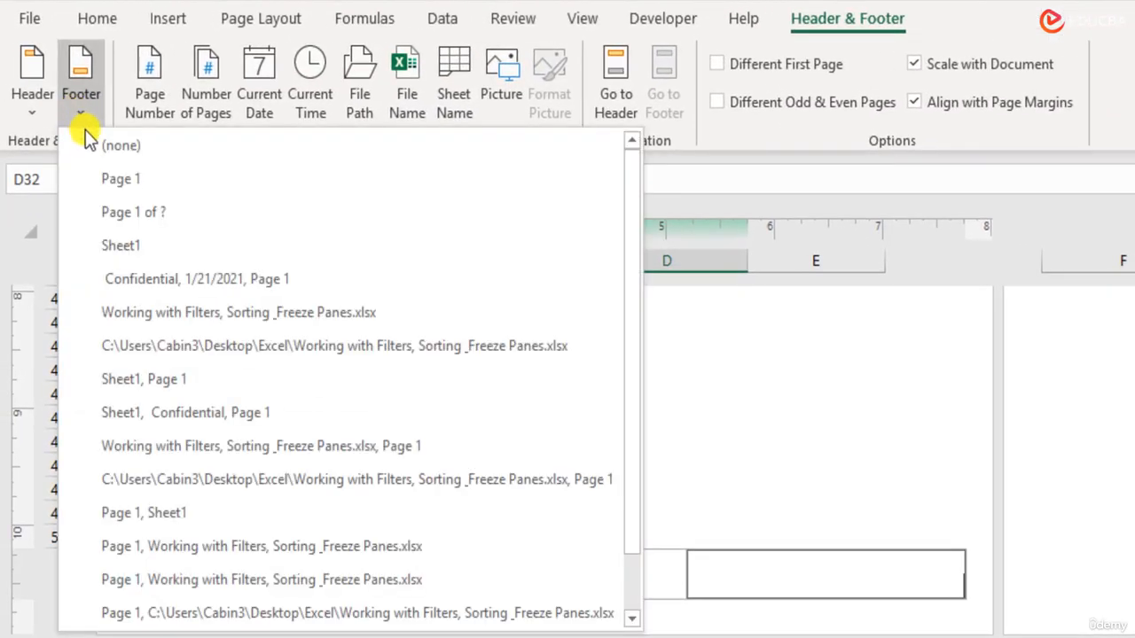
{"action": "left_click", "coordinate": [138, 183]}
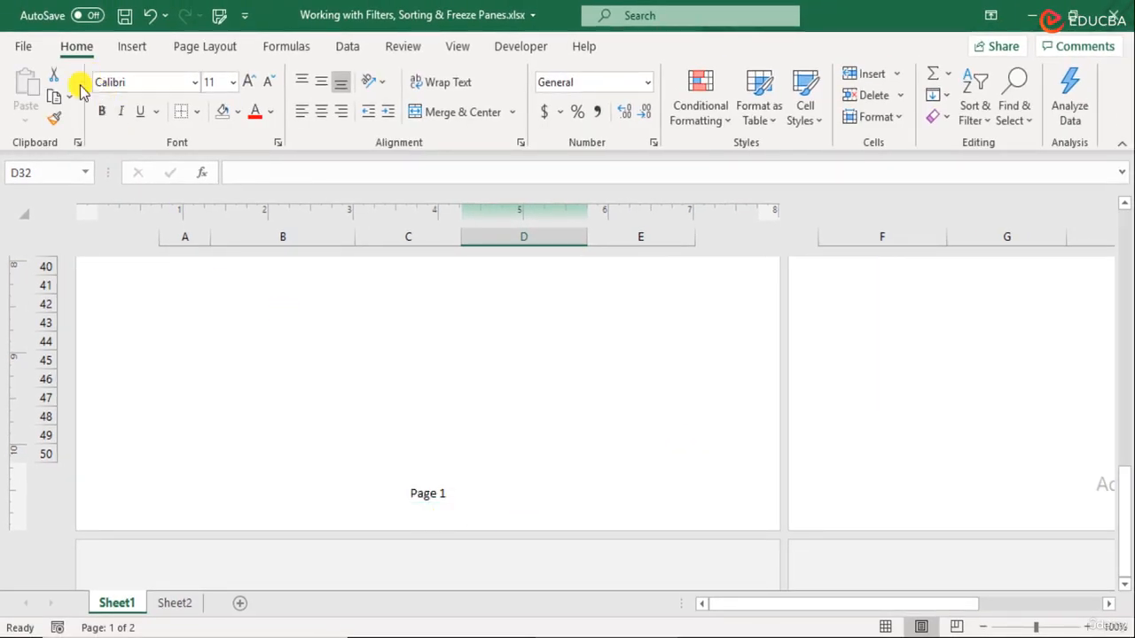
- Replace the footer with the 'Page 1 of ?' preset so it reads 'Page 1 of 2'
{"action": "left_click", "coordinate": [472, 495]}
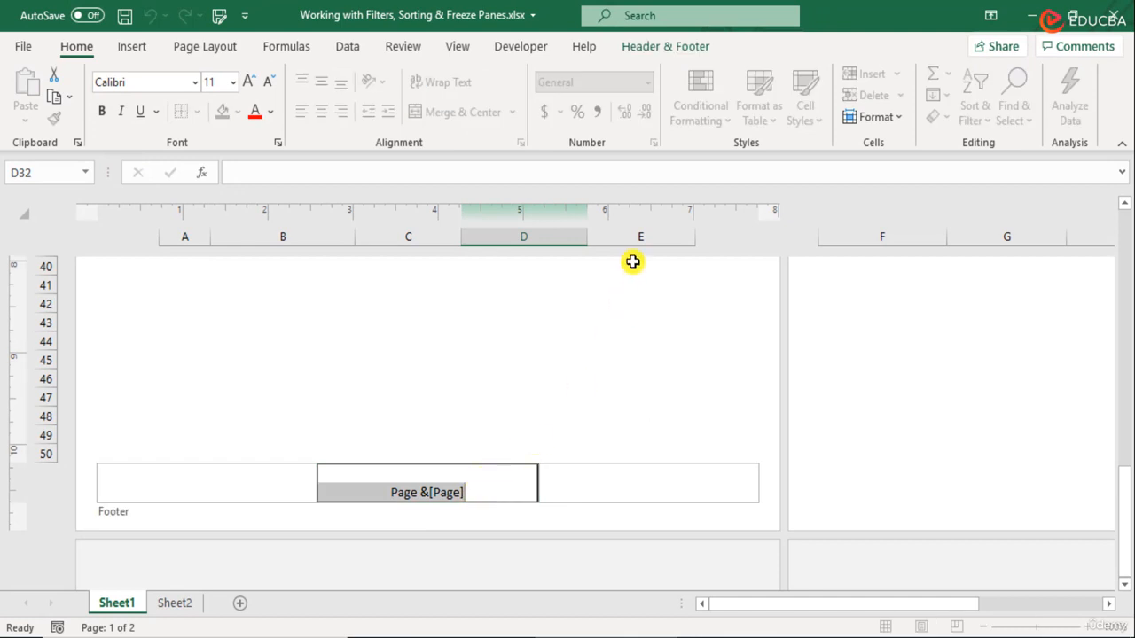
{"action": "left_click", "coordinate": [656, 46]}
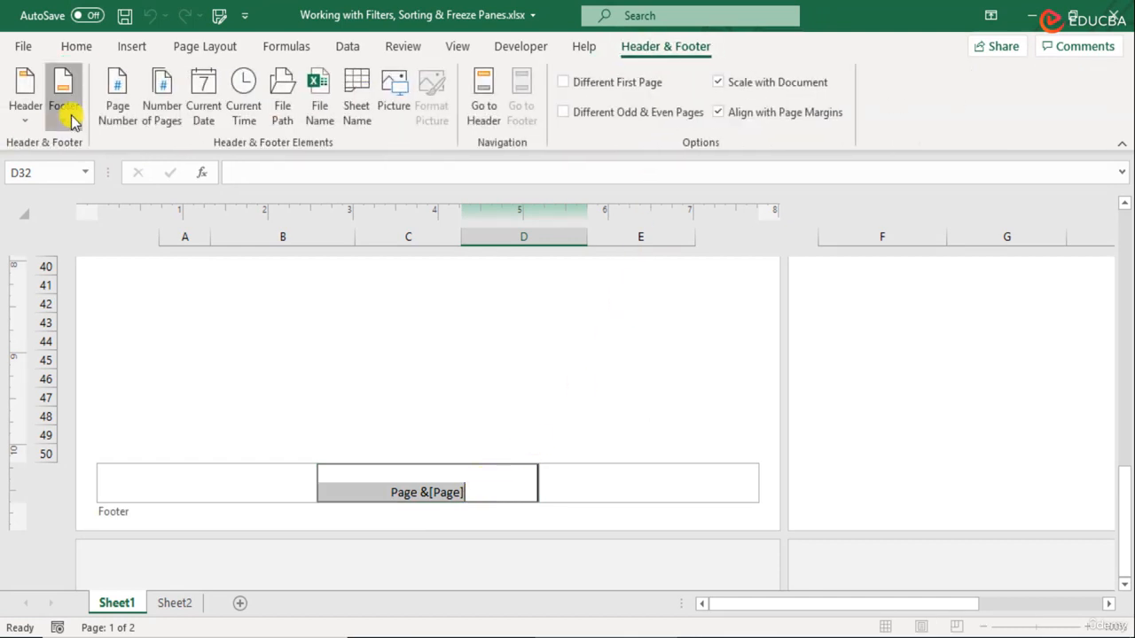
{"action": "left_click", "coordinate": [66, 105]}
{"action": "left_click", "coordinate": [150, 202]}
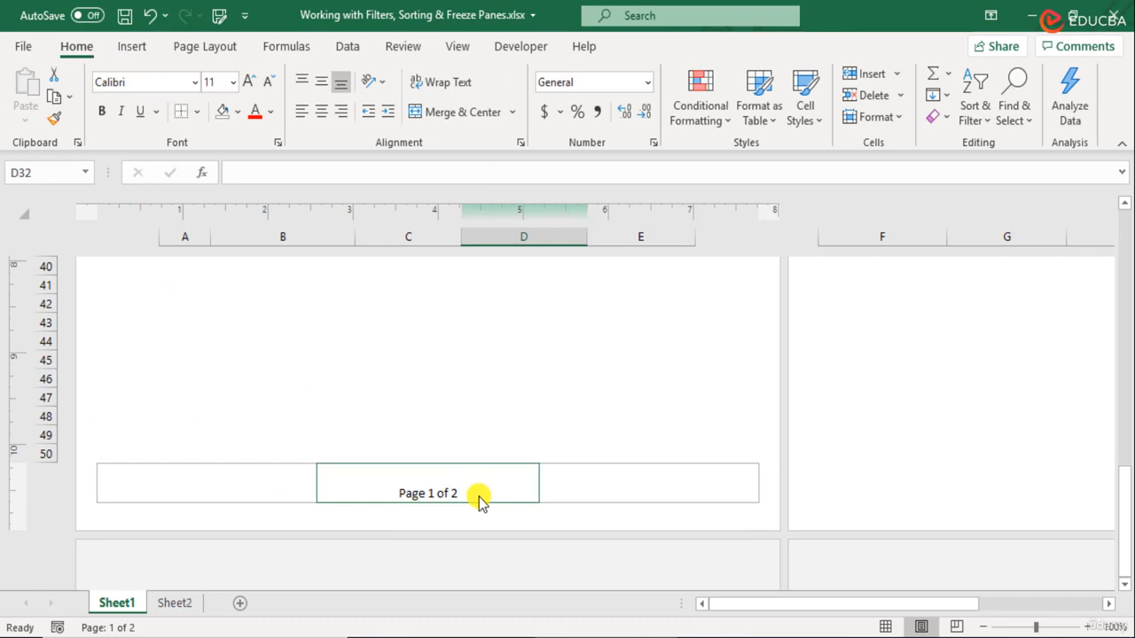
{"action": "scroll", "coordinate": [478, 497], "scroll_direction": "up", "scroll_amount": 8}
{"action": "scroll", "coordinate": [479, 496], "scroll_direction": "down", "scroll_amount": 5}
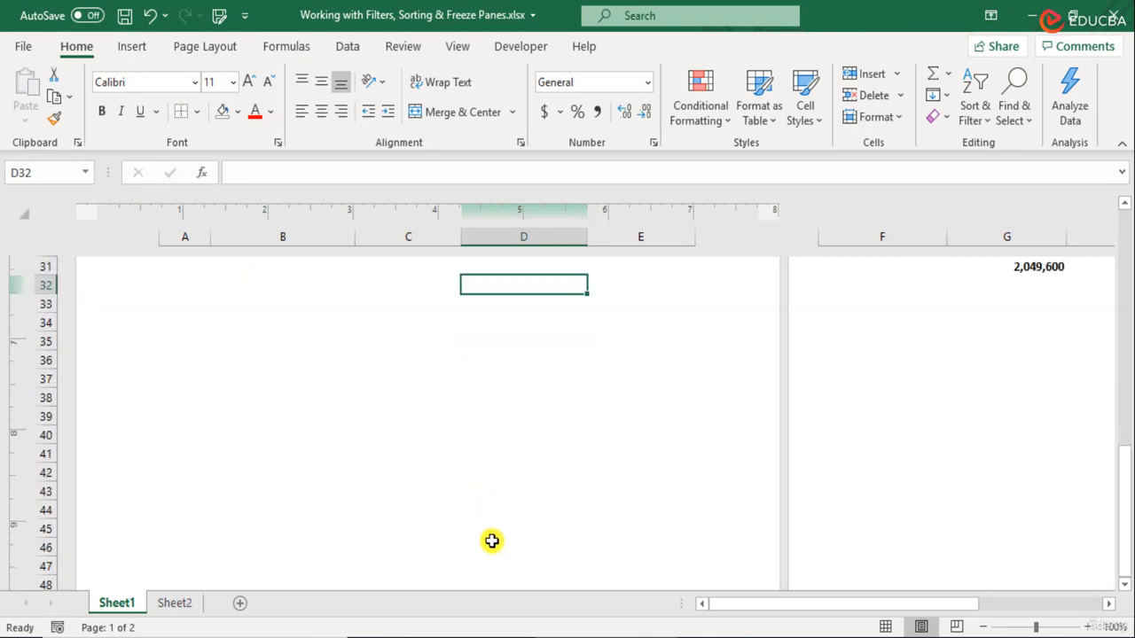
{"action": "scroll", "coordinate": [492, 540], "scroll_direction": "down", "scroll_amount": 3}
- Clear the centre footer's page-count code and put the current page number in the right section
{"action": "left_click", "coordinate": [469, 488]}
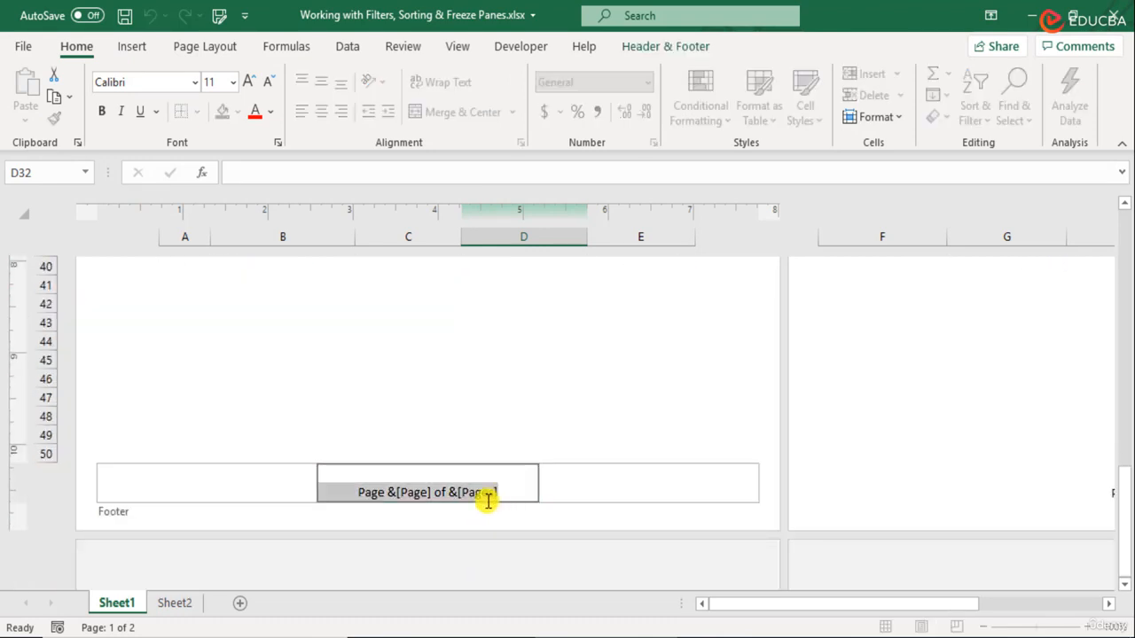
{"action": "key", "text": "Delete"}
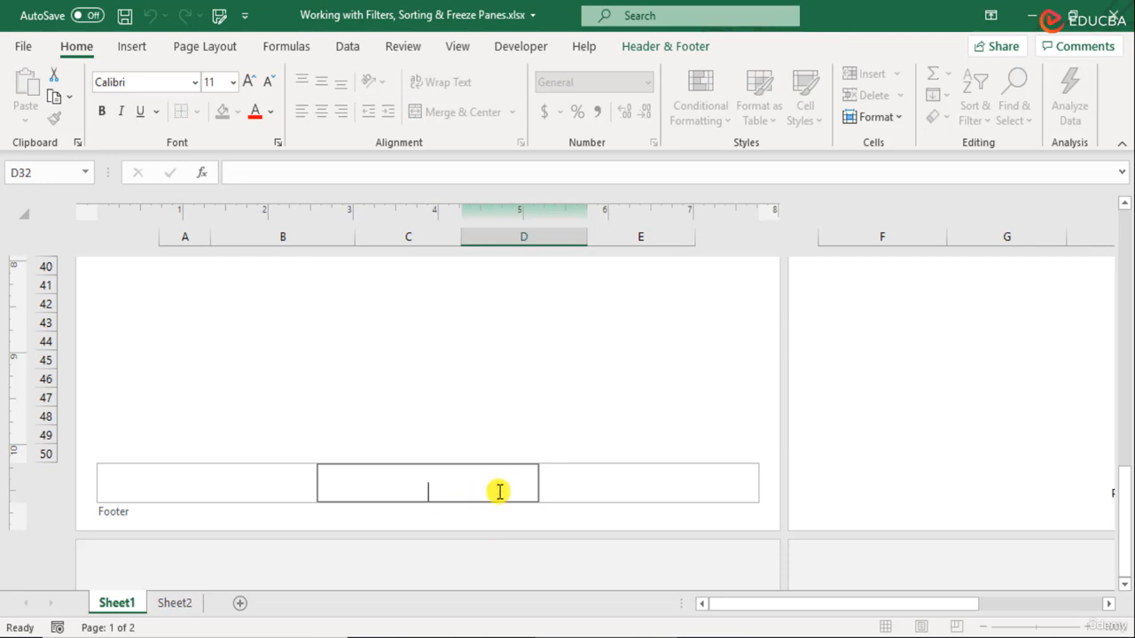
{"action": "left_click", "coordinate": [630, 487]}
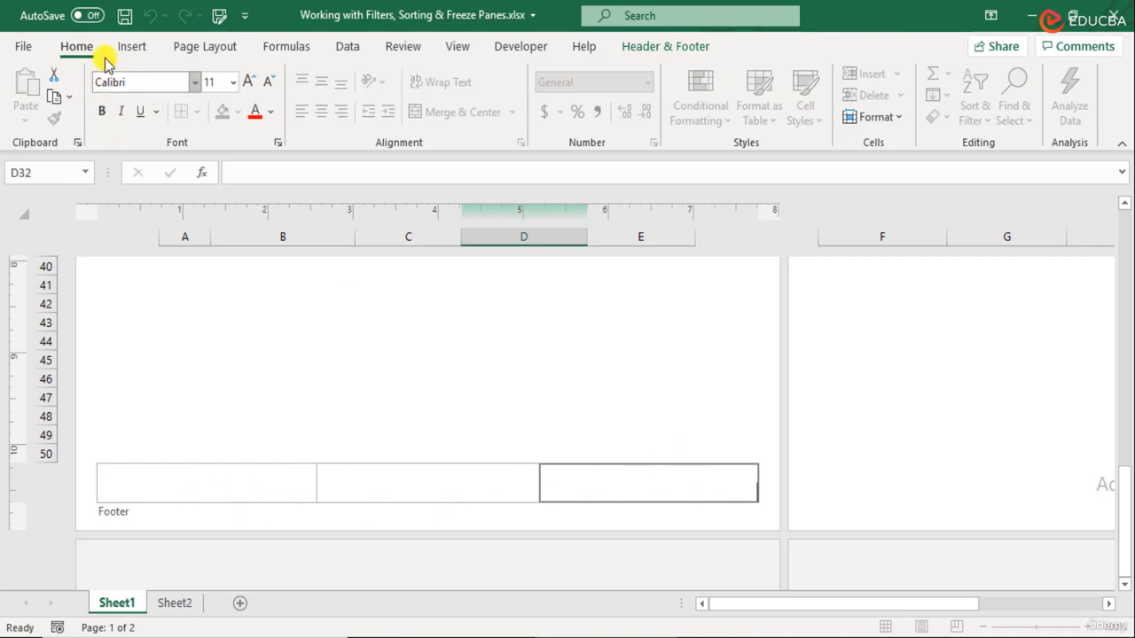
{"action": "left_click", "coordinate": [676, 44]}
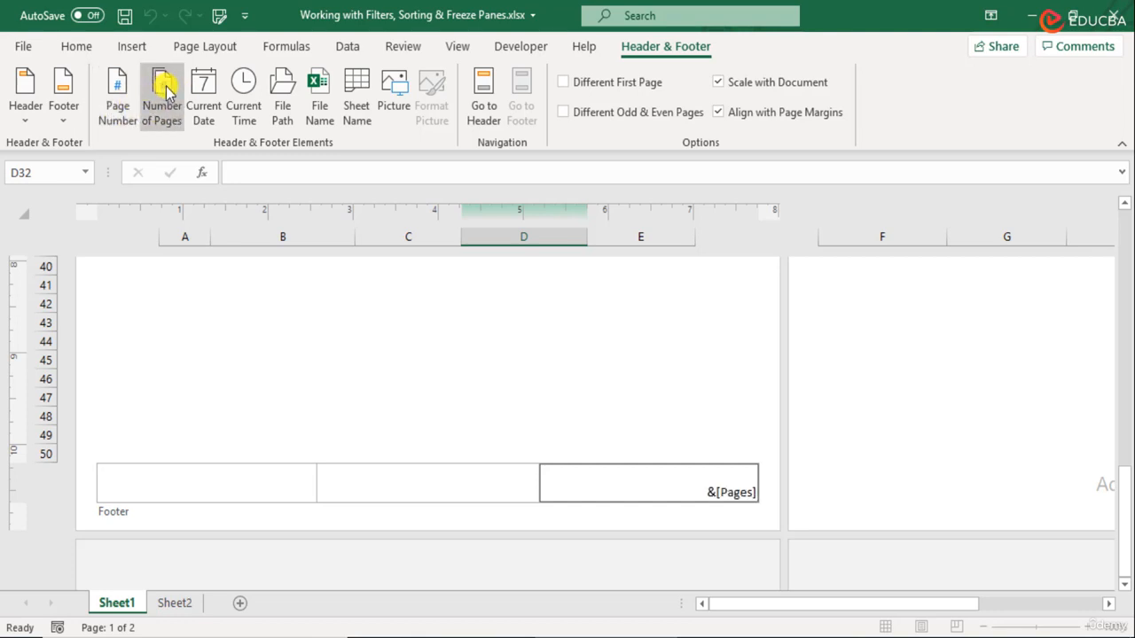
{"action": "left_click", "coordinate": [390, 377]}
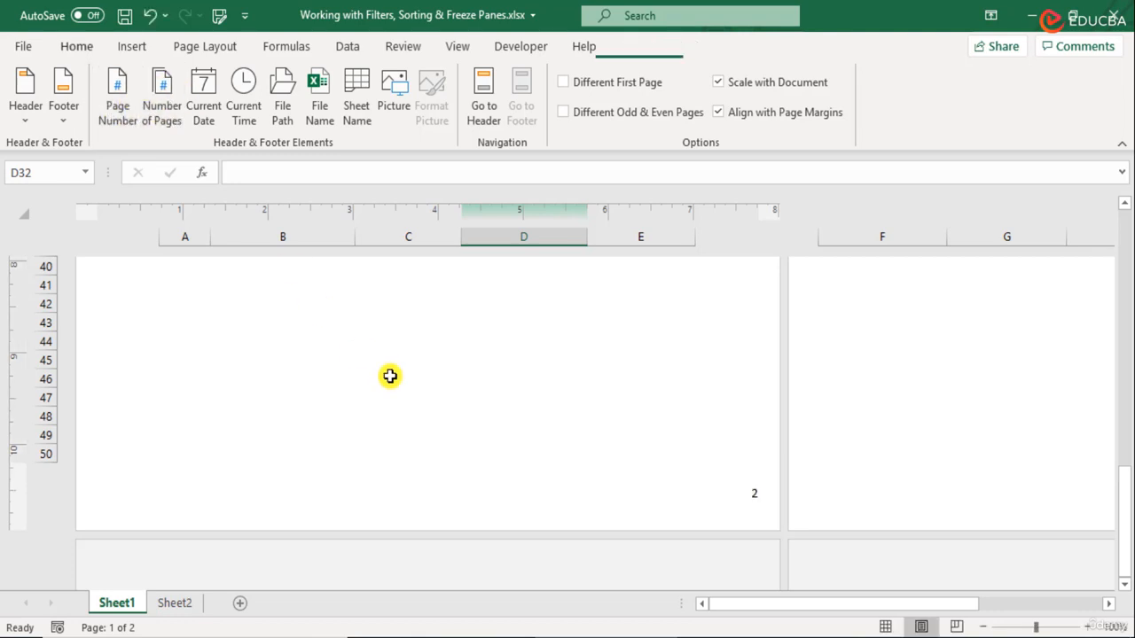
{"action": "left_click", "coordinate": [671, 487]}
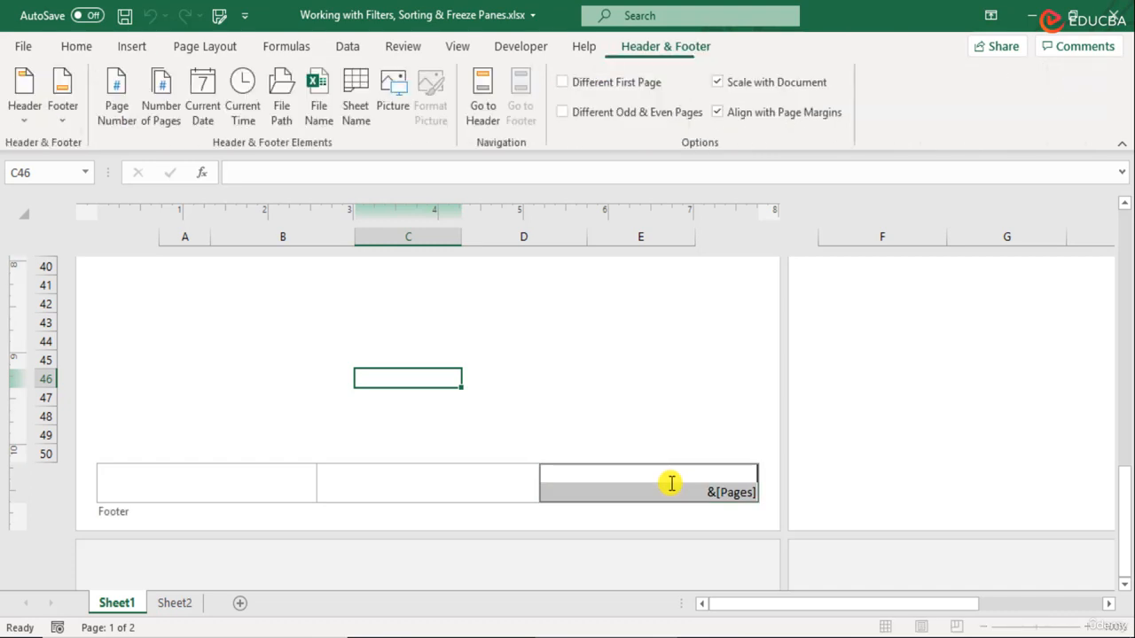
{"action": "left_click", "coordinate": [122, 96]}
{"action": "left_click", "coordinate": [609, 362]}
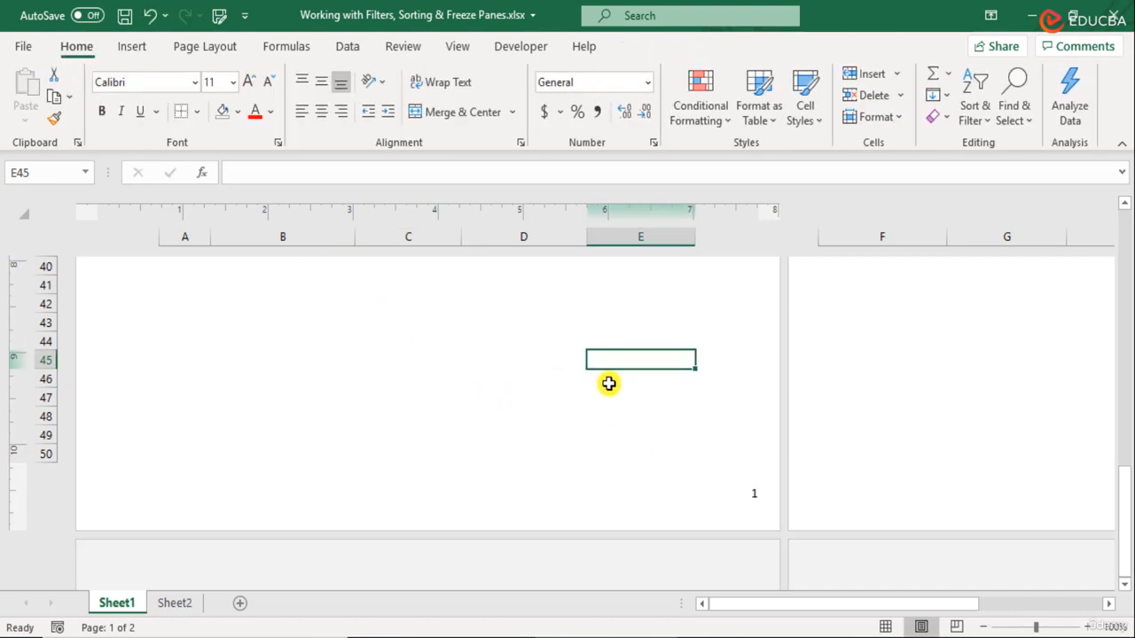
- Apply the plain page number preset from the Footer gallery
{"action": "left_click", "coordinate": [732, 491]}
{"action": "left_click", "coordinate": [71, 105]}
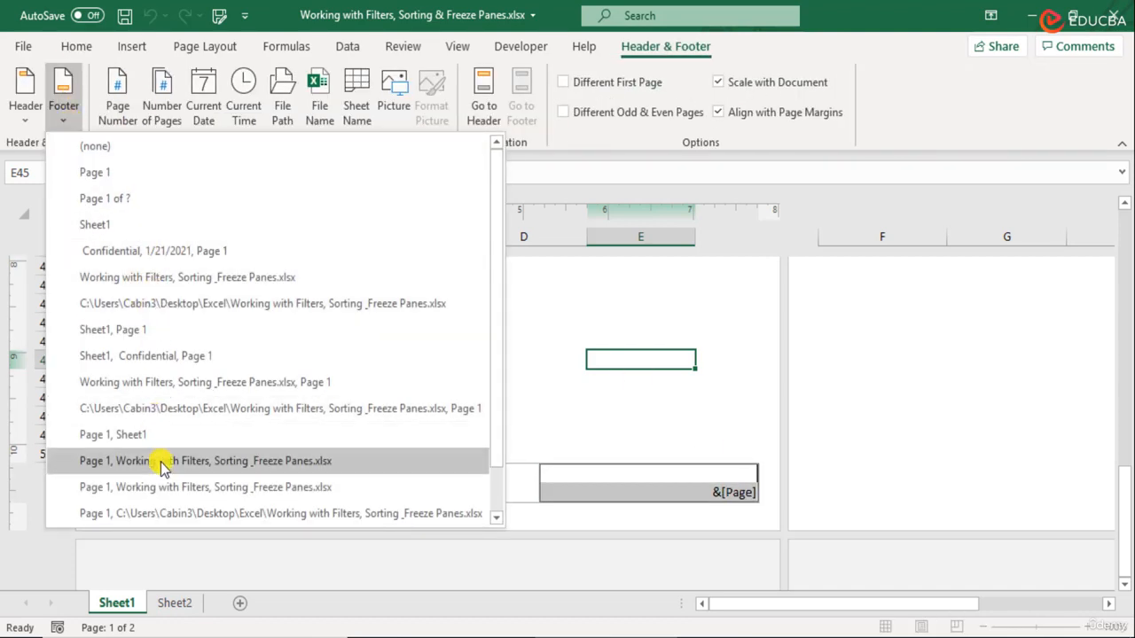
{"action": "scroll", "coordinate": [193, 383], "scroll_direction": "down", "scroll_amount": 1}
{"action": "scroll", "coordinate": [178, 377], "scroll_direction": "up", "scroll_amount": 1}
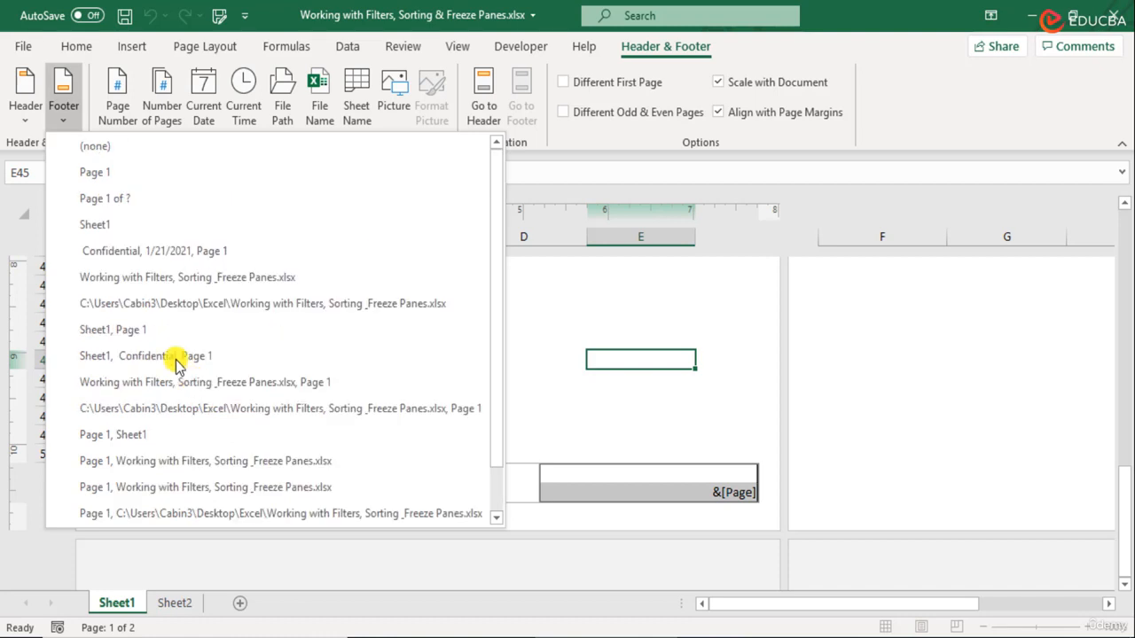
{"action": "left_click", "coordinate": [115, 195]}
{"action": "left_click", "coordinate": [507, 429]}
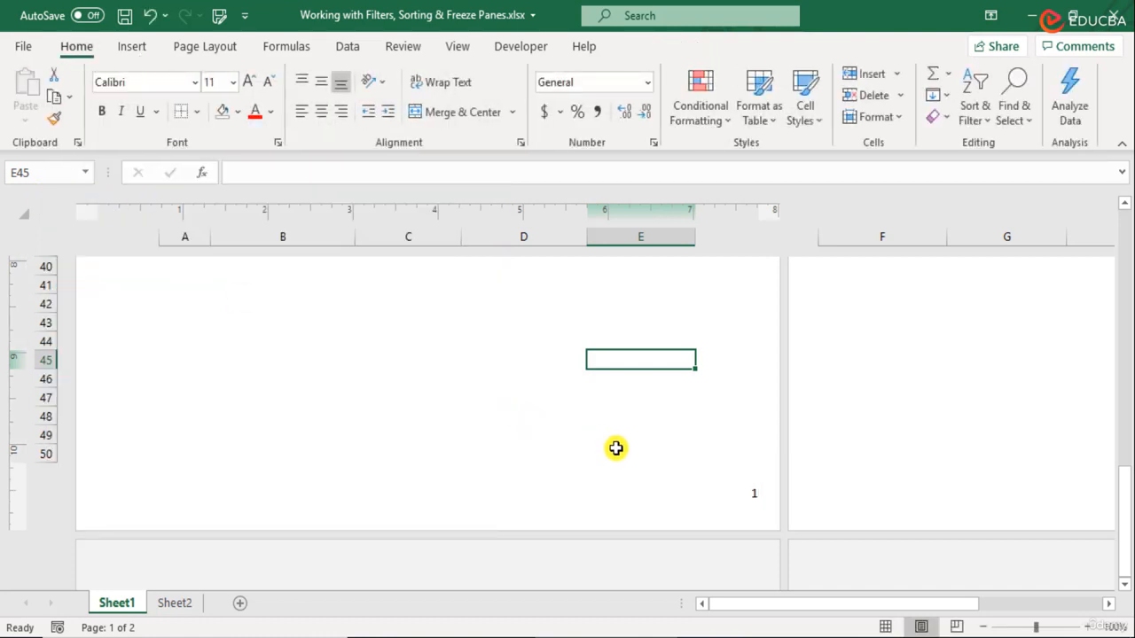
- Confirm the centred footer shows 'Page 1 of 2', then select the Company Name header for editing
{"action": "left_click", "coordinate": [494, 493]}
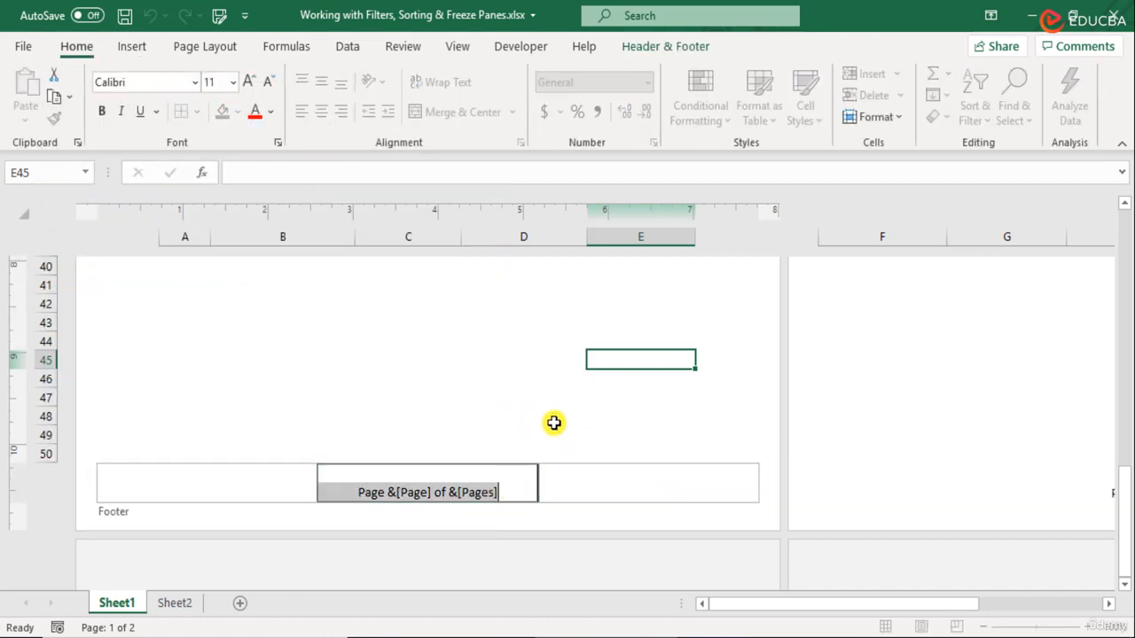
{"action": "left_click", "coordinate": [533, 429]}
{"action": "scroll", "coordinate": [539, 425], "scroll_direction": "up", "scroll_amount": 3}
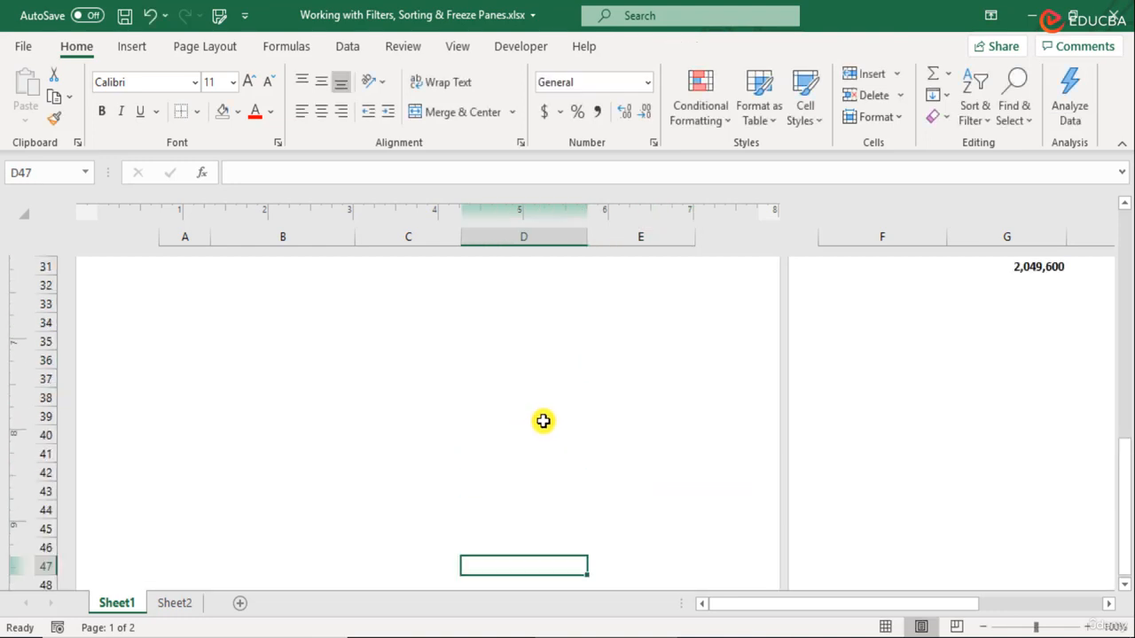
{"action": "scroll", "coordinate": [542, 423], "scroll_direction": "down", "scroll_amount": 3}
{"action": "left_click_drag", "start_coordinate": [859, 605], "coordinate": [1002, 592]}
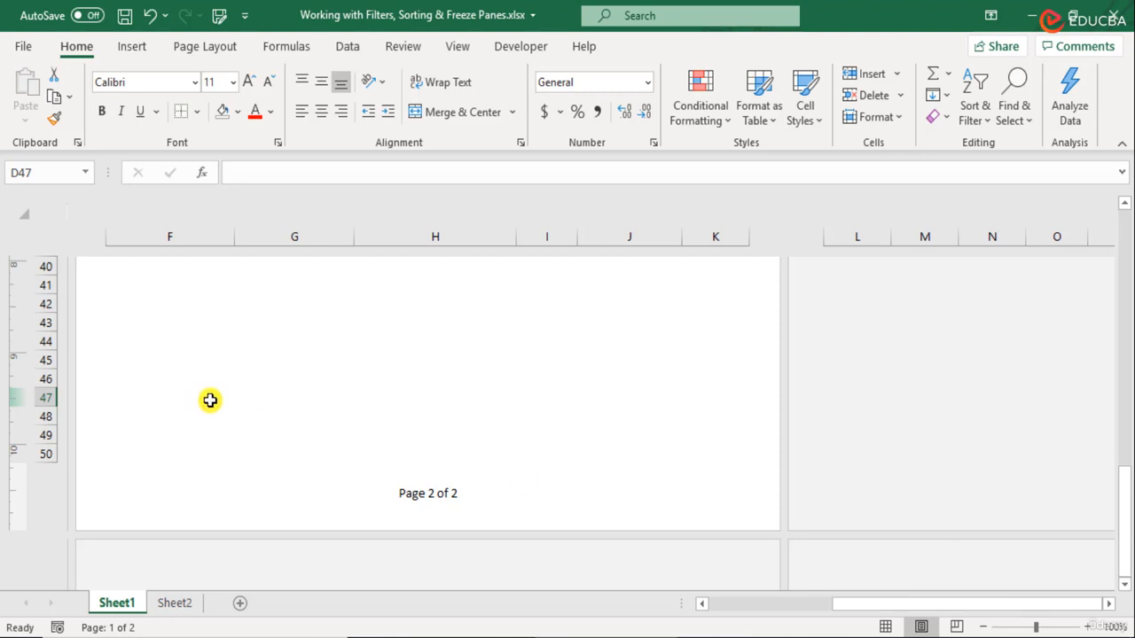
{"action": "scroll", "coordinate": [325, 469], "scroll_direction": "up", "scroll_amount": 13}
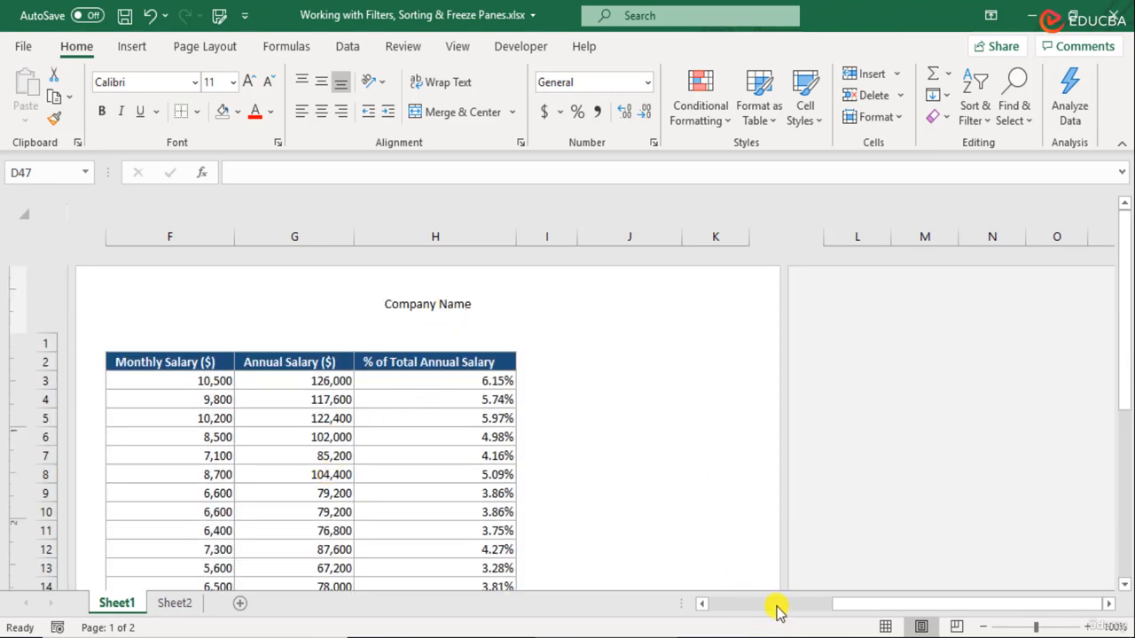
{"action": "left_click_drag", "start_coordinate": [777, 610], "coordinate": [767, 608]}
{"action": "left_click", "coordinate": [432, 304]}
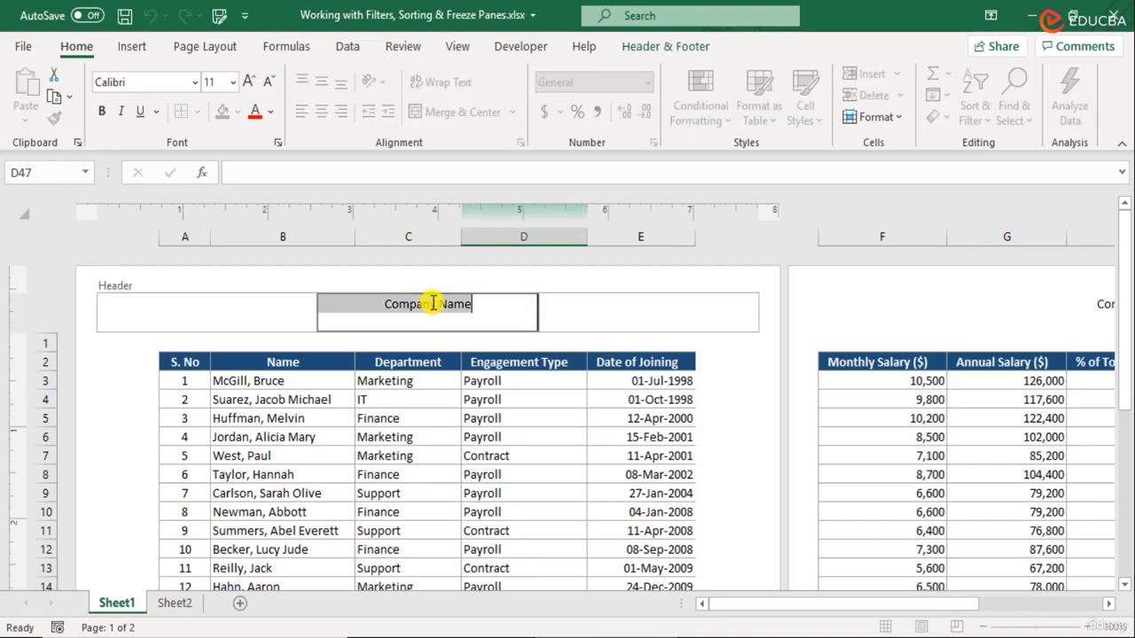
- Set the header text to 24 pt, reduce it to 20 pt, and make it bold
{"action": "left_click", "coordinate": [234, 82]}
{"action": "left_click", "coordinate": [222, 321]}
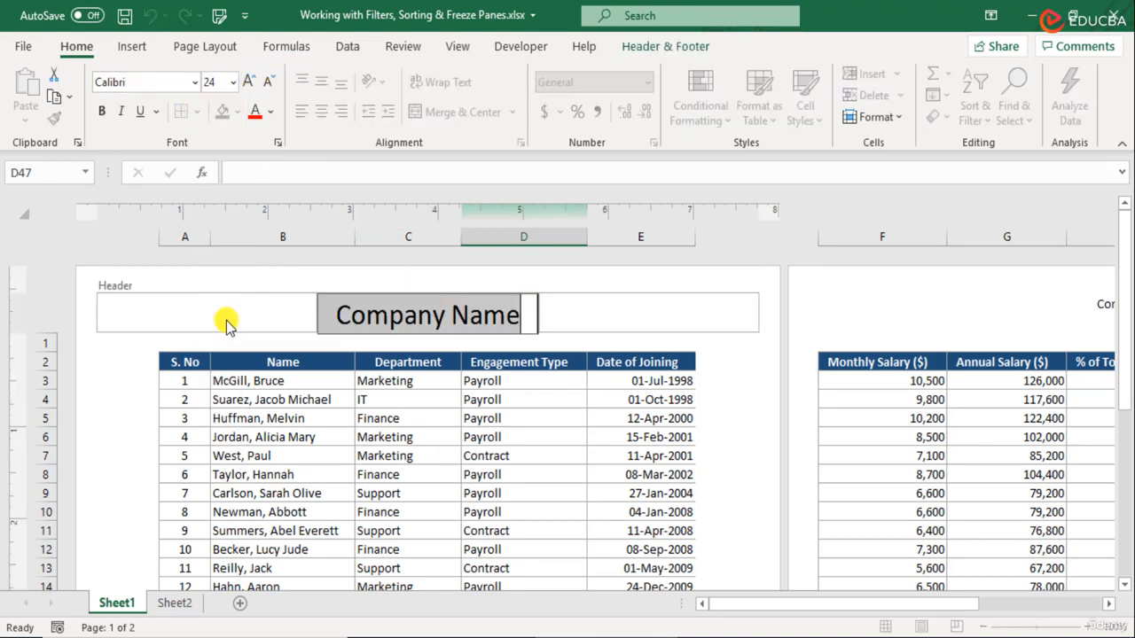
{"action": "left_click", "coordinate": [267, 82]}
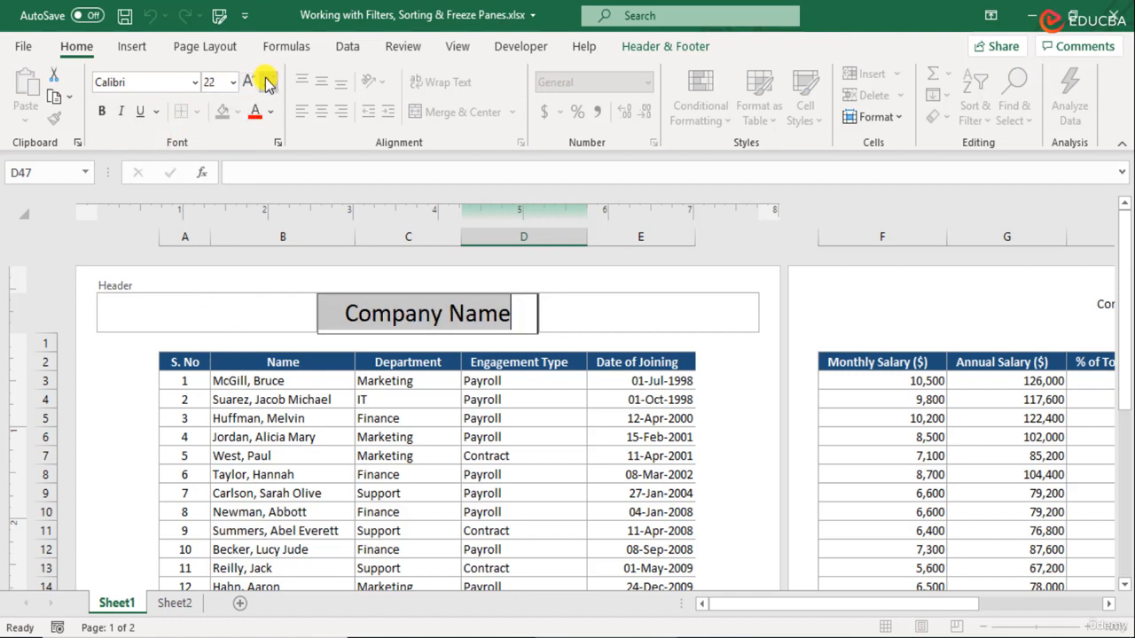
{"action": "left_click", "coordinate": [268, 81]}
{"action": "left_click", "coordinate": [103, 112]}
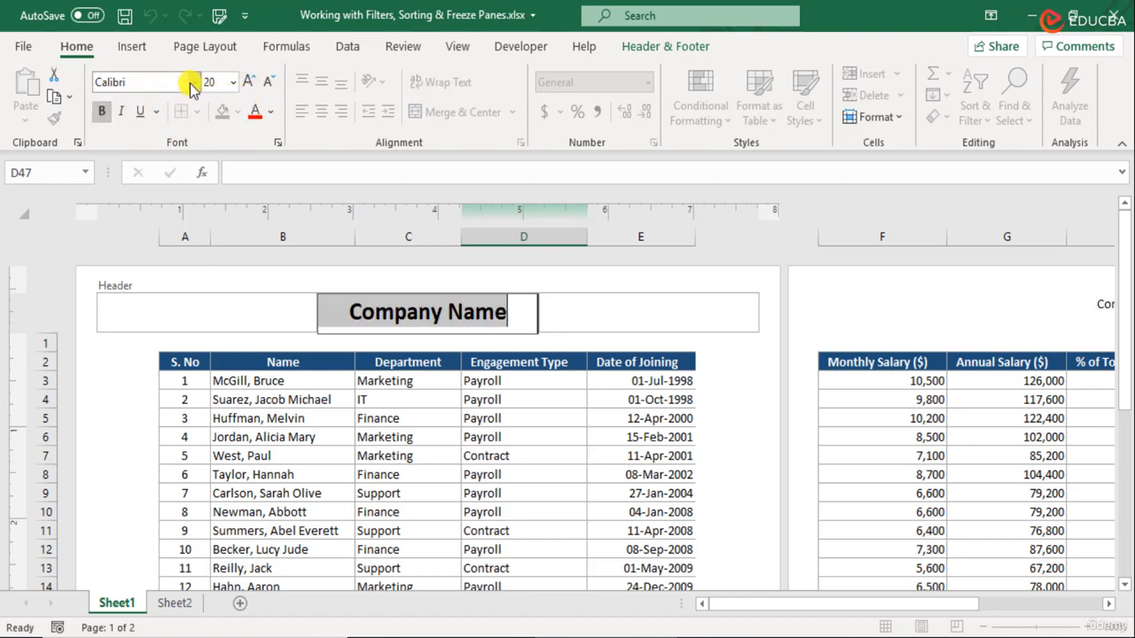
- Change the header font to Baskerville Old Face and finish editing the header
{"action": "left_click", "coordinate": [194, 81]}
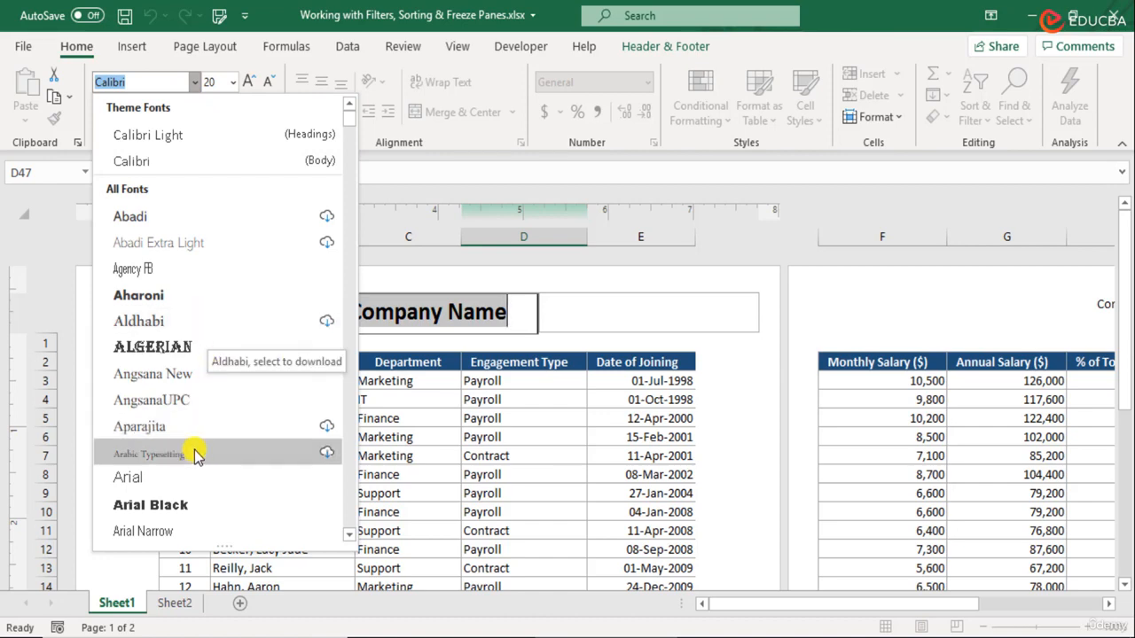
{"action": "scroll", "coordinate": [198, 454], "scroll_direction": "down", "scroll_amount": 2}
{"action": "scroll", "coordinate": [197, 453], "scroll_direction": "down", "scroll_amount": 6}
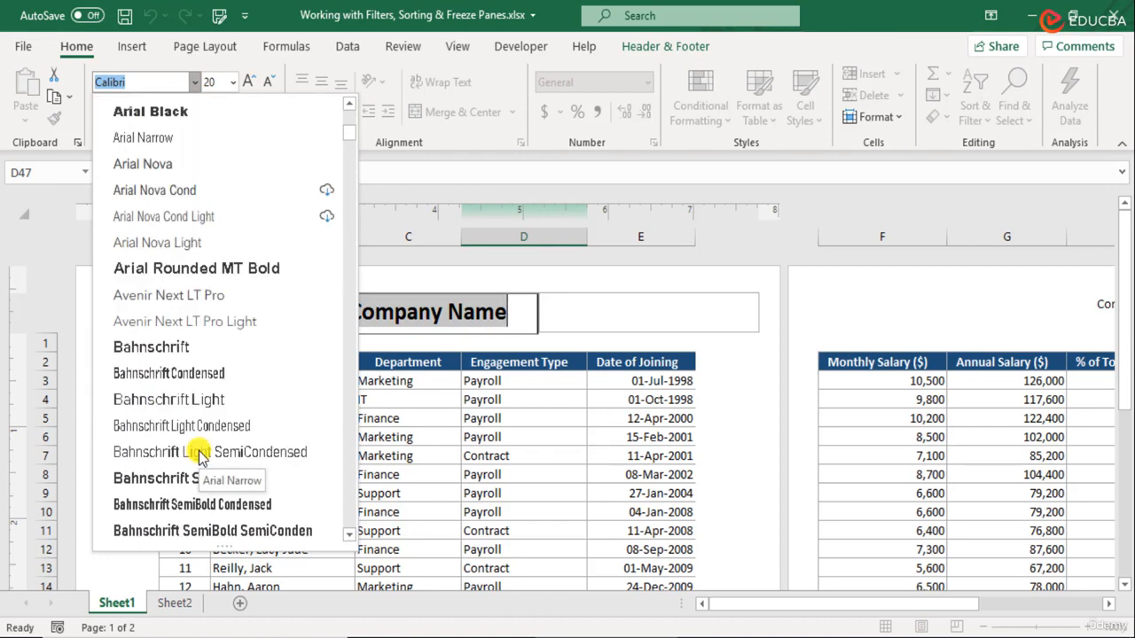
{"action": "left_click", "coordinate": [183, 426]}
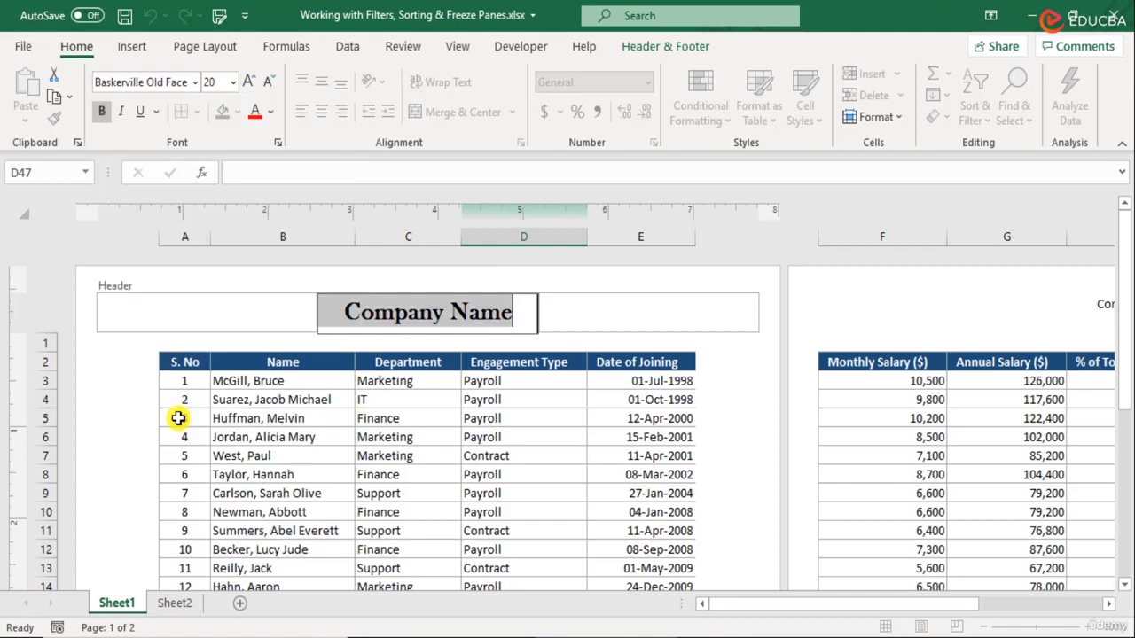
{"action": "left_click", "coordinate": [481, 315]}
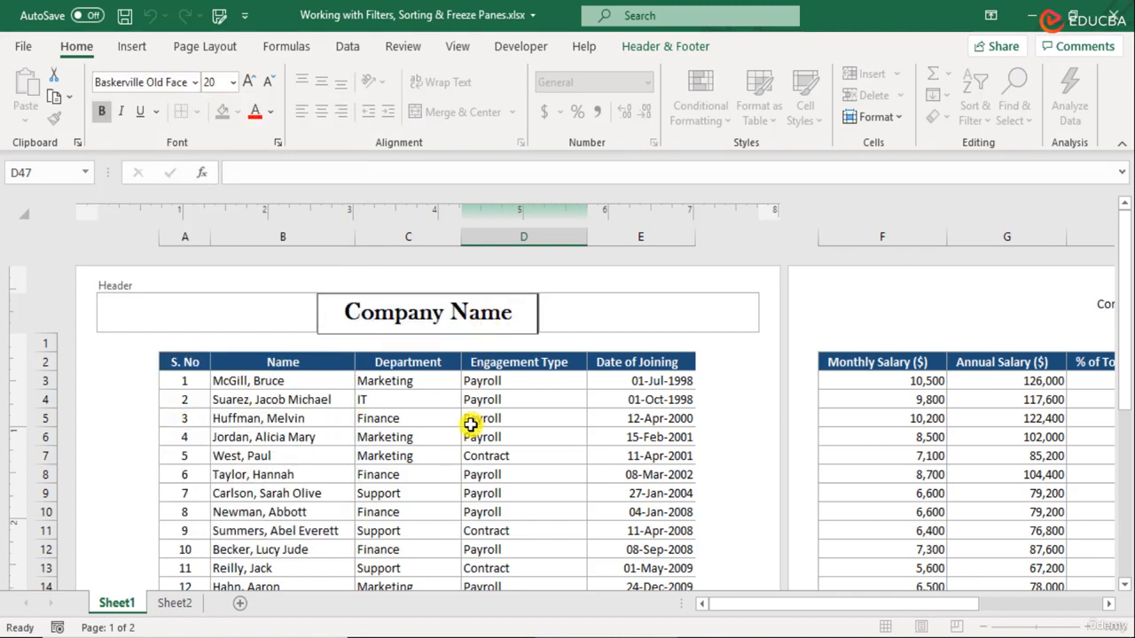
{"action": "left_click", "coordinate": [469, 425]}
{"action": "left_click_drag", "start_coordinate": [810, 603], "coordinate": [653, 535]}
{"action": "scroll", "coordinate": [666, 535], "scroll_direction": "down", "scroll_amount": 9}
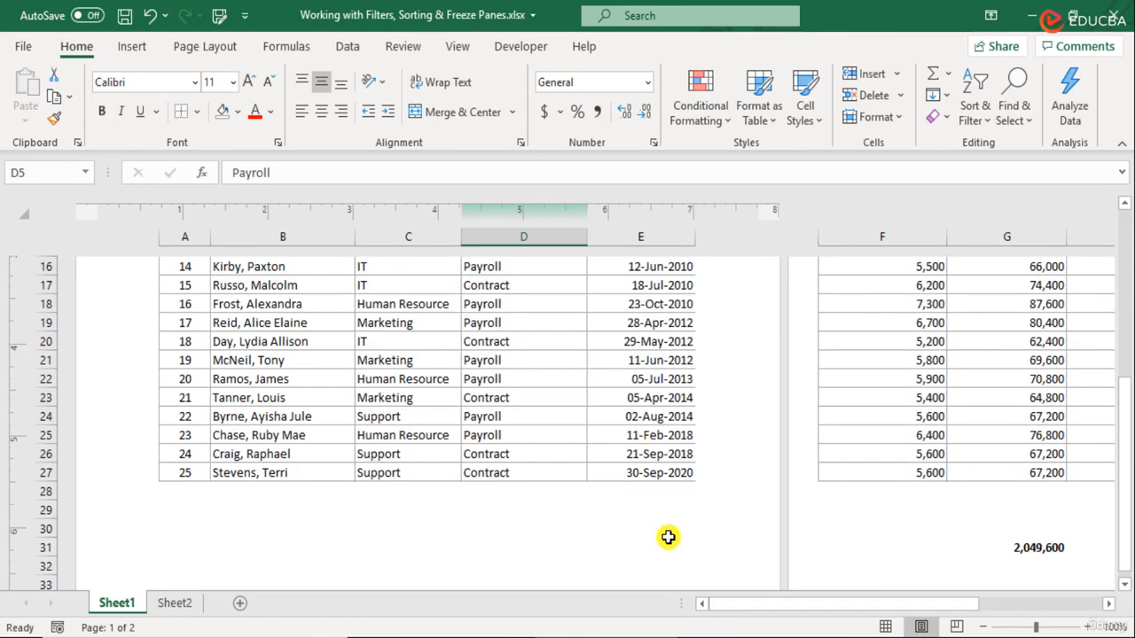
{"action": "scroll", "coordinate": [668, 536], "scroll_direction": "down", "scroll_amount": 3}
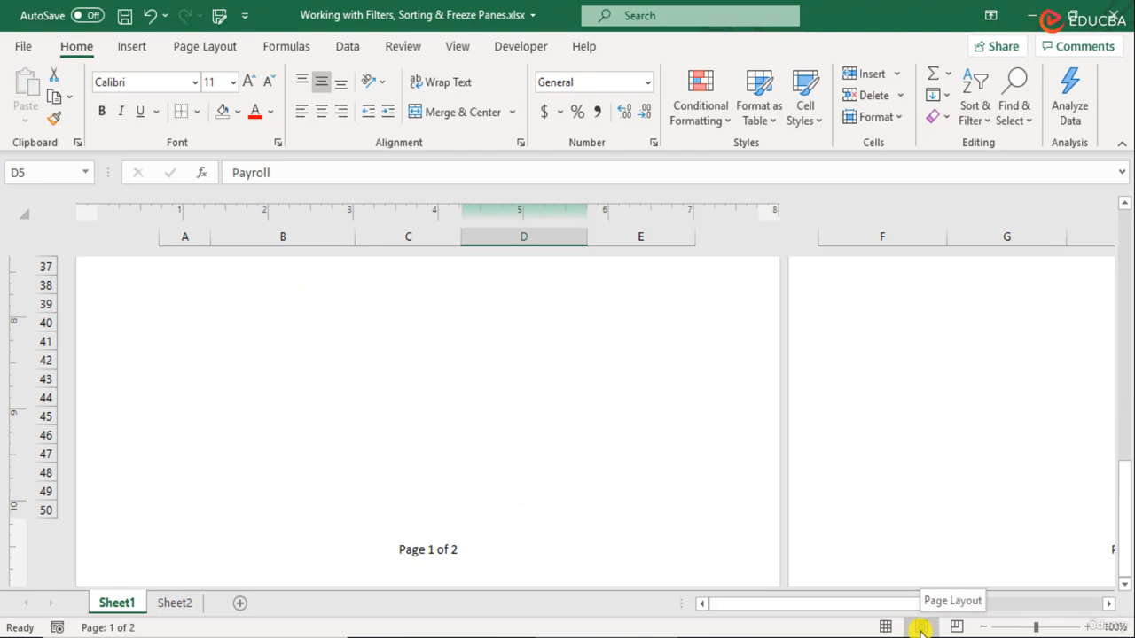
- Open Print and change Print Selection to Print Active Sheets
{"action": "left_click", "coordinate": [21, 46]}
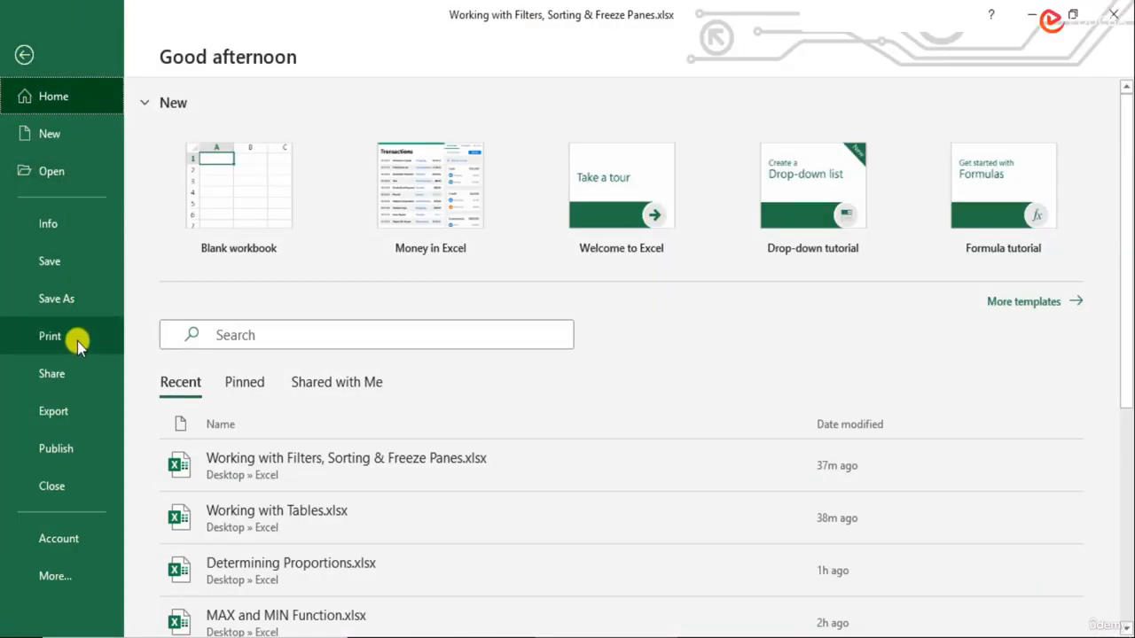
{"action": "left_click", "coordinate": [78, 340]}
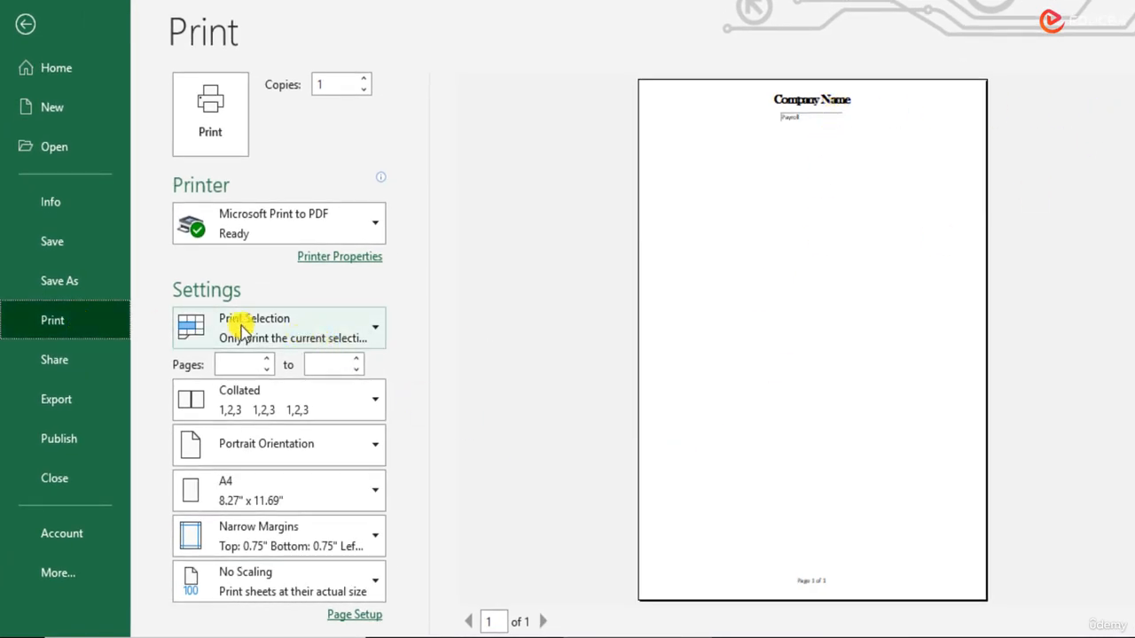
{"action": "left_click", "coordinate": [319, 340]}
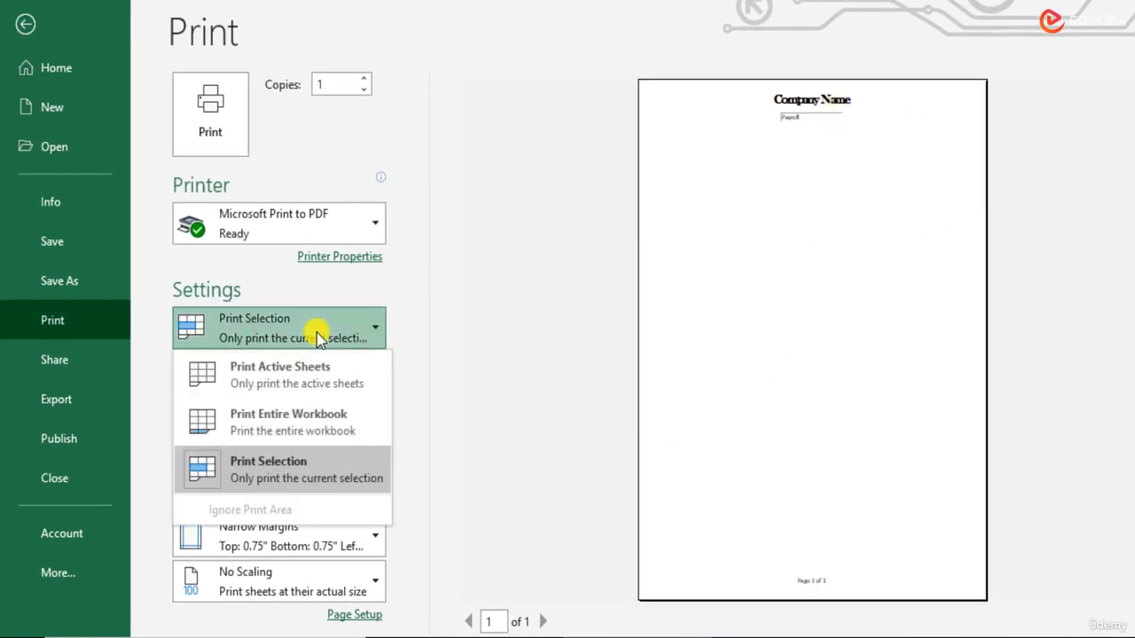
{"action": "left_click", "coordinate": [325, 377]}
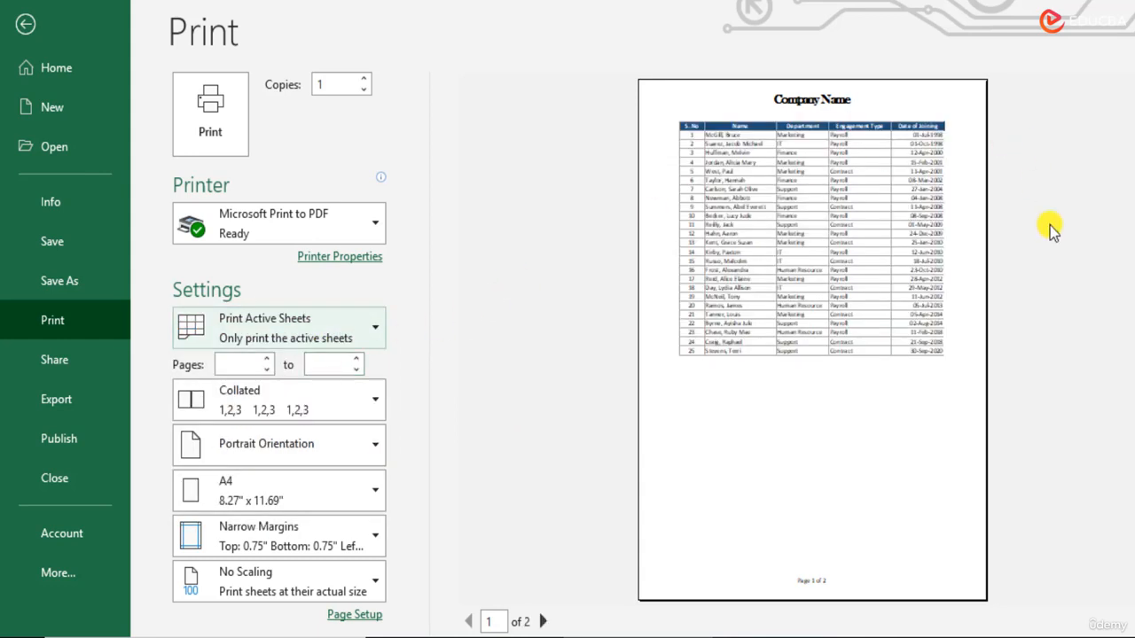
- Check both preview pages, then set Landscape Orientation so the table fits one page
{"action": "left_click", "coordinate": [545, 622]}
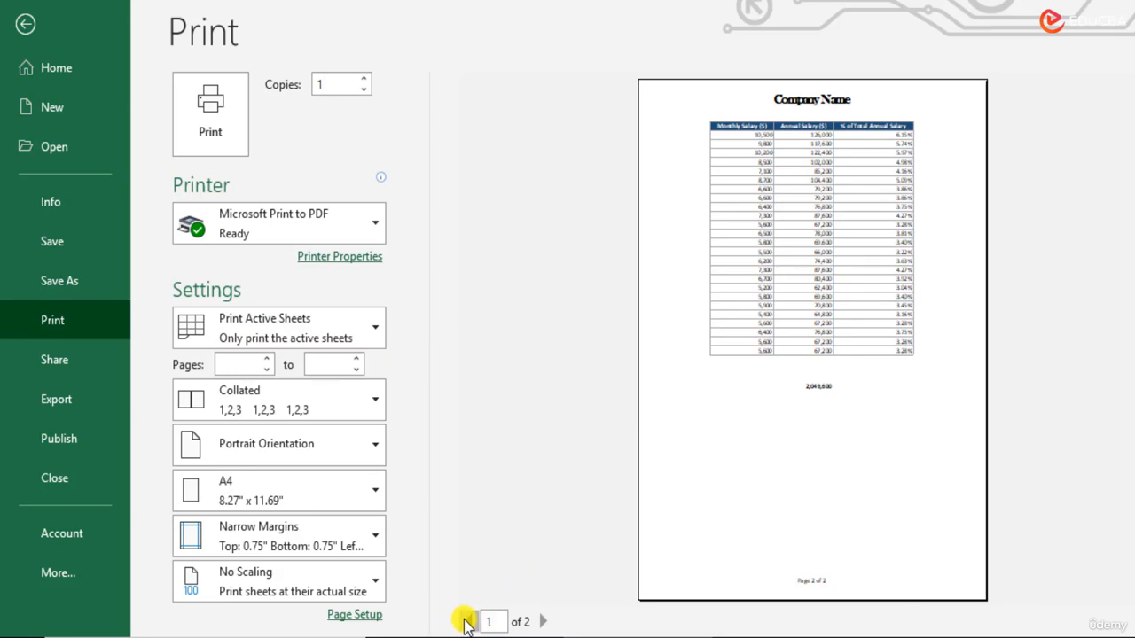
{"action": "left_click", "coordinate": [281, 442]}
{"action": "left_click", "coordinate": [299, 539]}
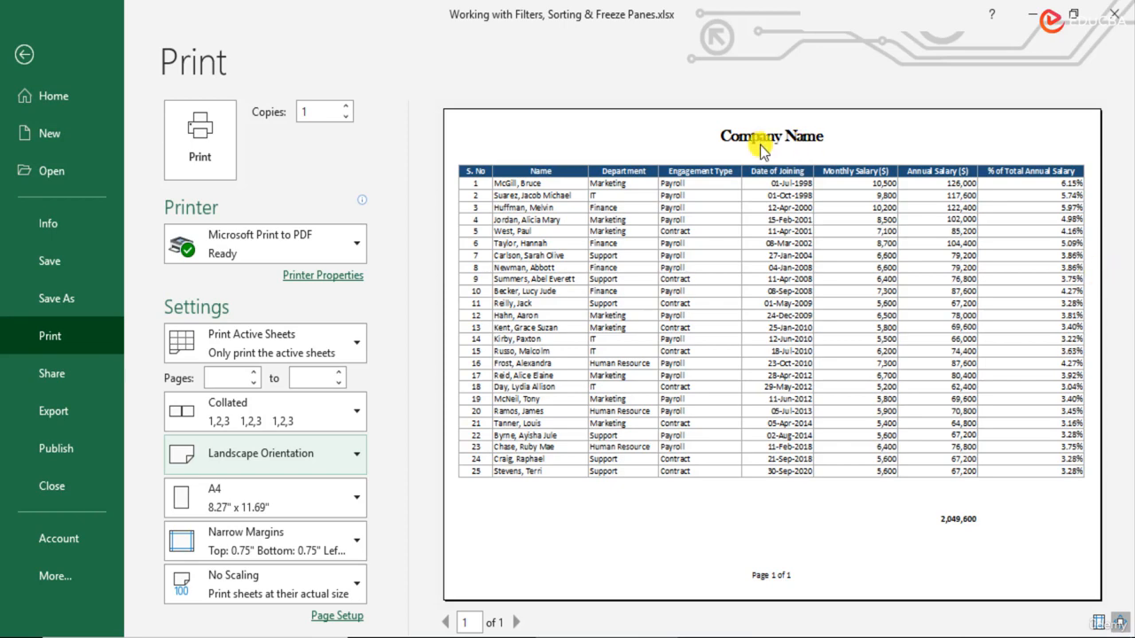
{"action": "left_click", "coordinate": [24, 54]}
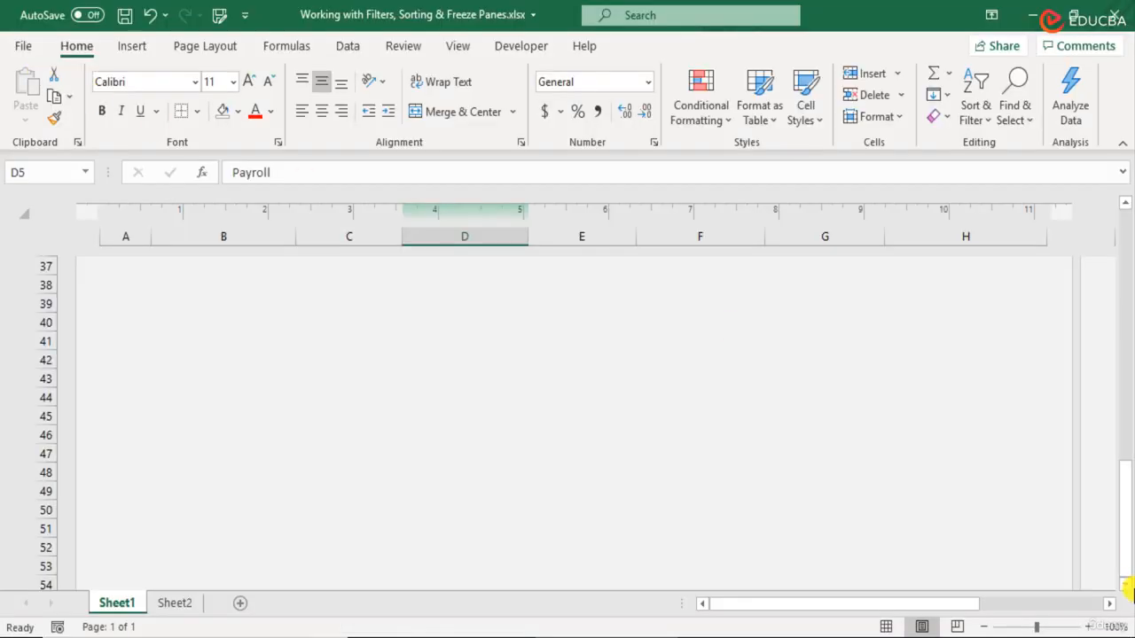
{"action": "scroll", "coordinate": [825, 523], "scroll_direction": "up", "scroll_amount": 11}
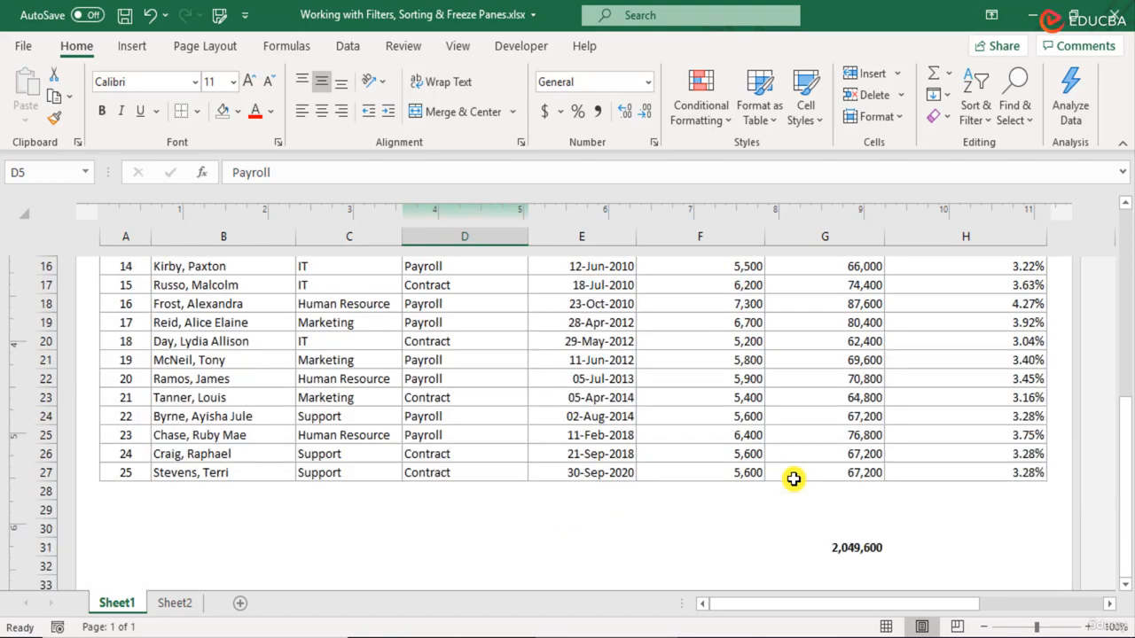
{"action": "scroll", "coordinate": [795, 479], "scroll_direction": "down", "scroll_amount": 1}
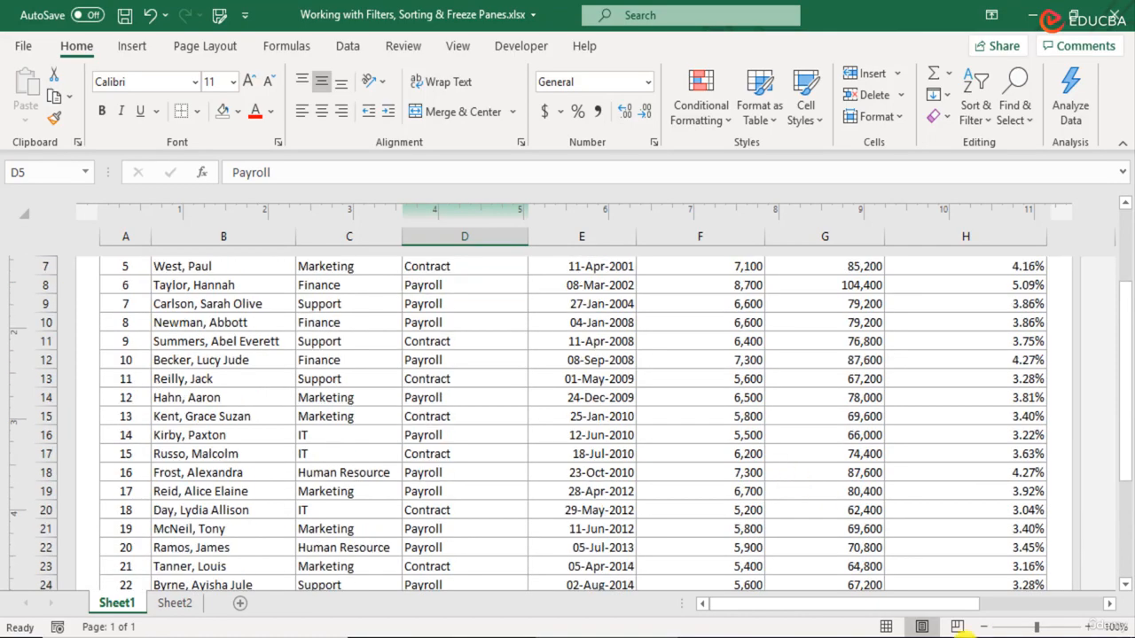
{"action": "left_click", "coordinate": [983, 627]}
{"action": "left_click", "coordinate": [984, 627]}
{"action": "left_click", "coordinate": [983, 627]}
{"action": "left_click", "coordinate": [984, 627]}
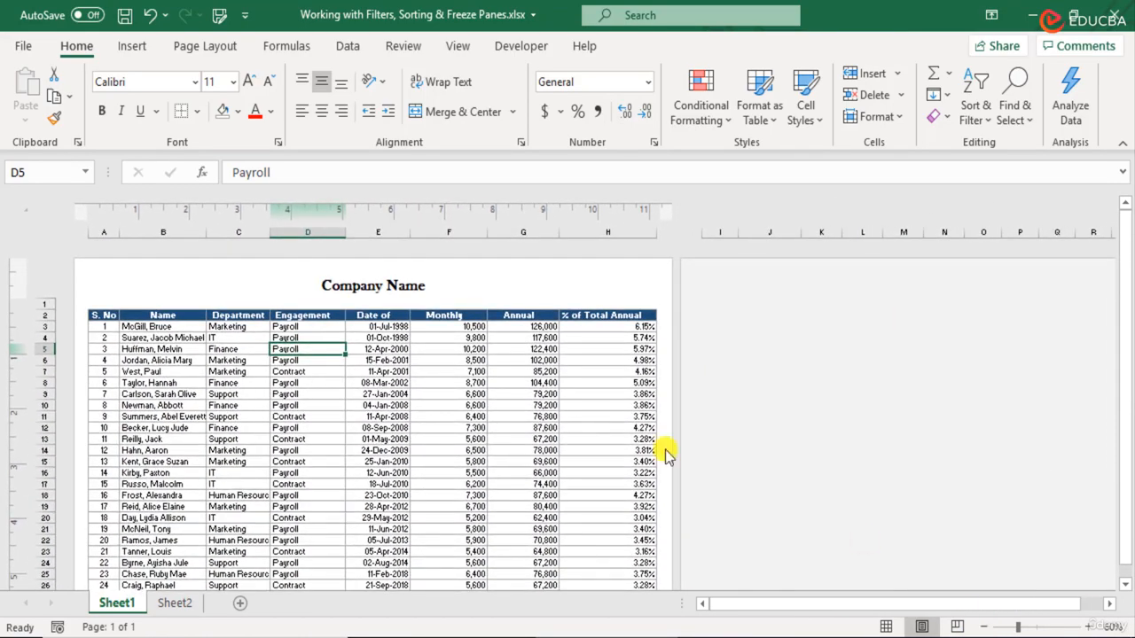
{"action": "scroll", "coordinate": [523, 380], "scroll_direction": "down", "scroll_amount": 3}
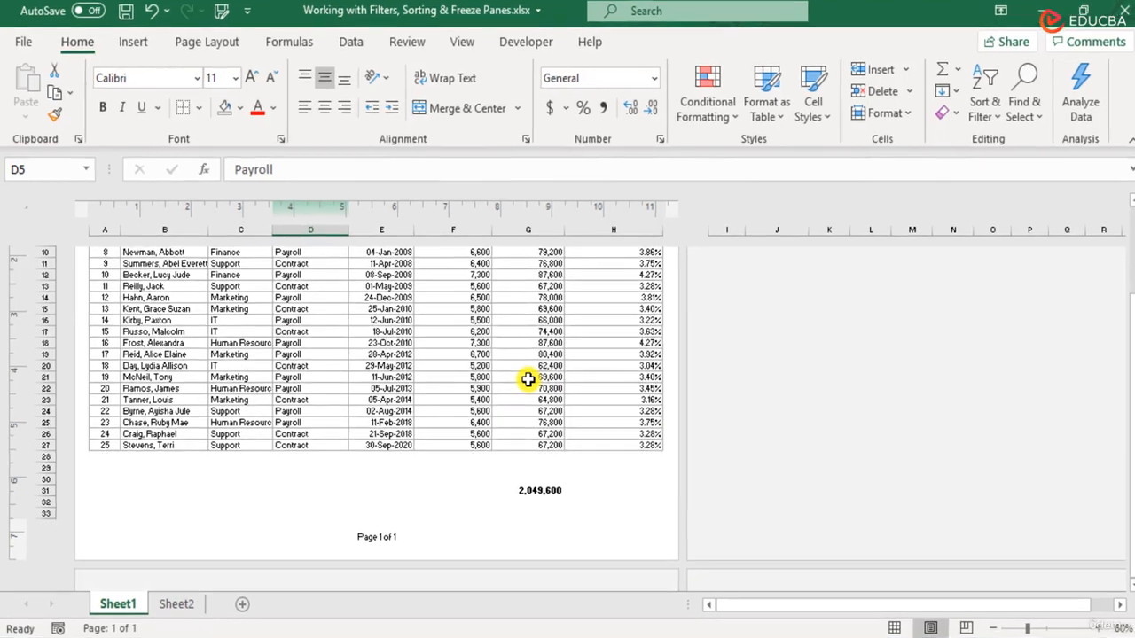
{"action": "scroll", "coordinate": [523, 381], "scroll_direction": "up", "scroll_amount": 3}
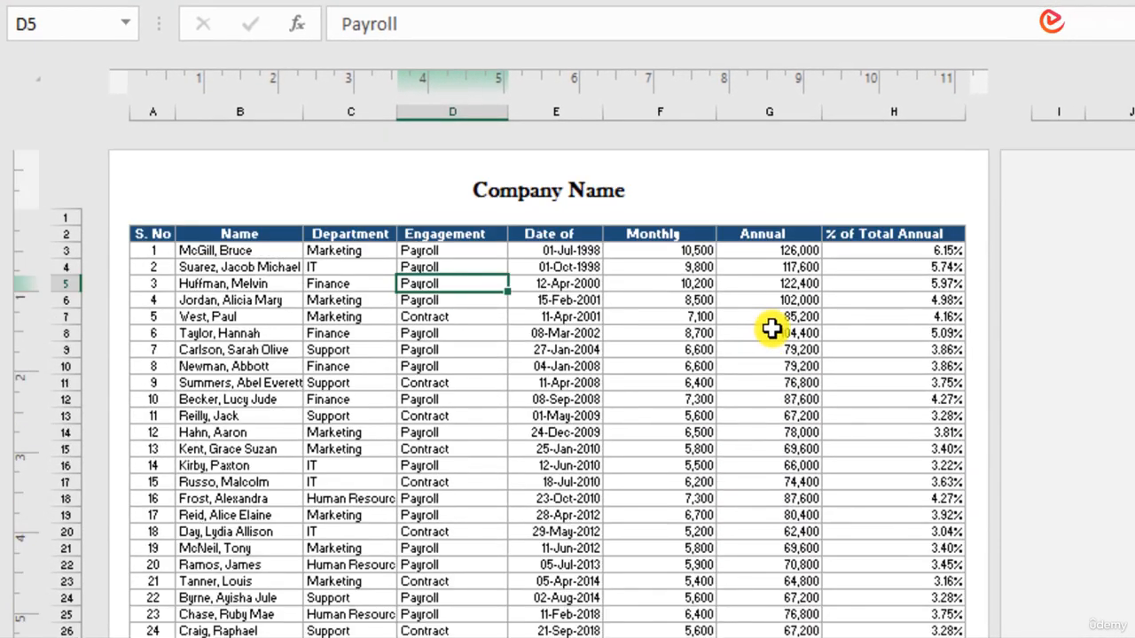
{"action": "scroll", "coordinate": [771, 329], "scroll_direction": "down", "scroll_amount": 3}
{"action": "scroll", "coordinate": [771, 329], "scroll_direction": "down", "scroll_amount": 4}
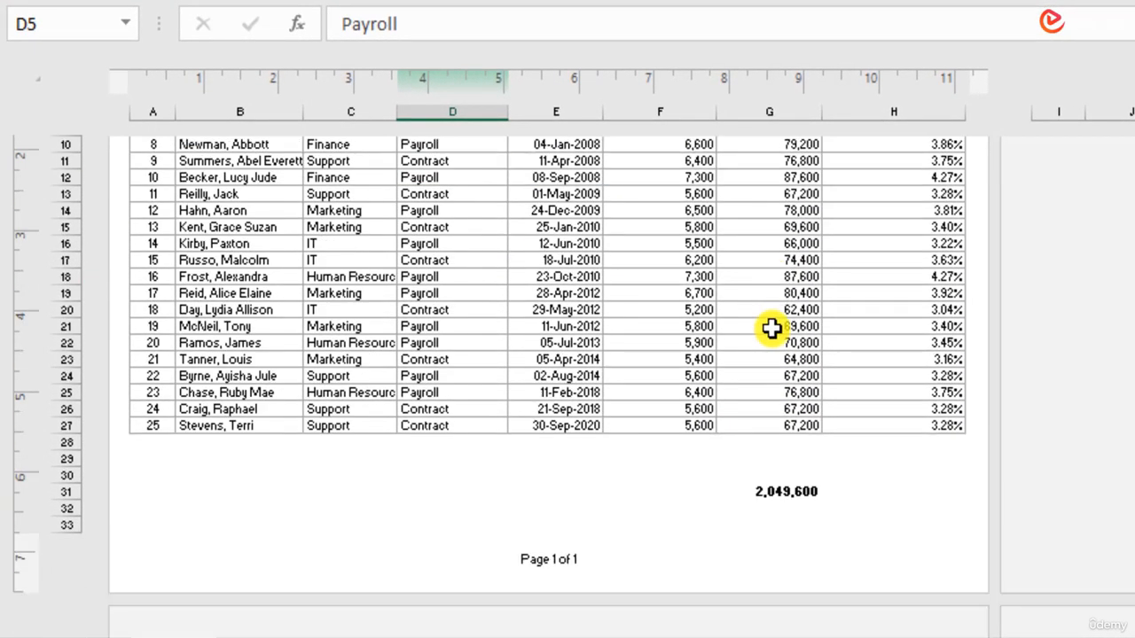
{"action": "scroll", "coordinate": [771, 329], "scroll_direction": "up", "scroll_amount": 5}
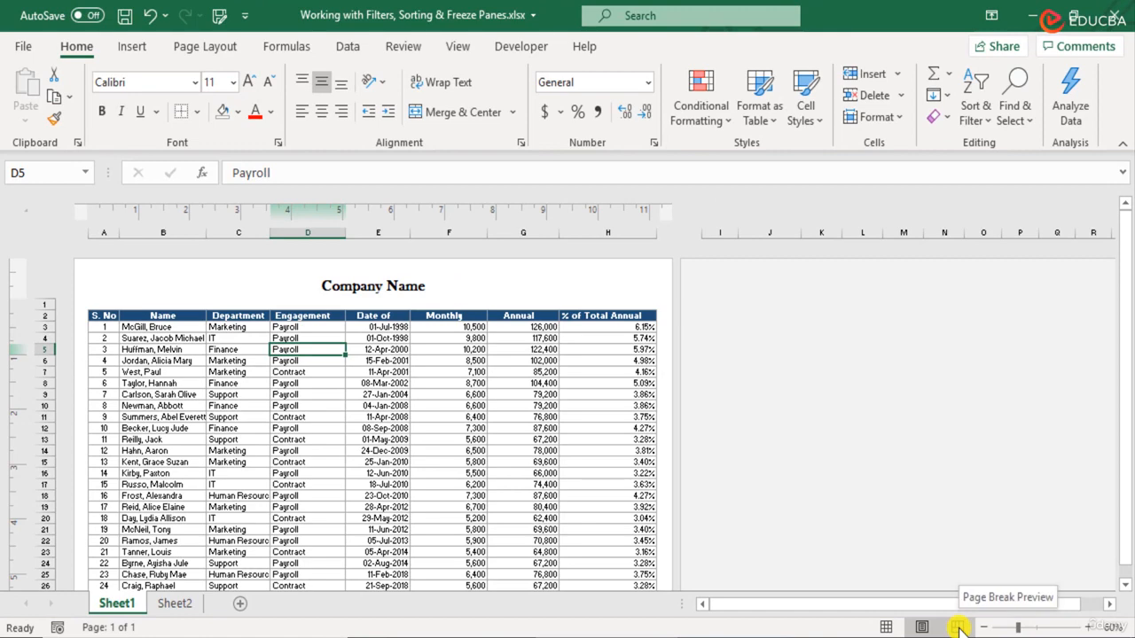
- Switch to Page Break Preview to see where the printed page ends
{"action": "left_click", "coordinate": [959, 627]}
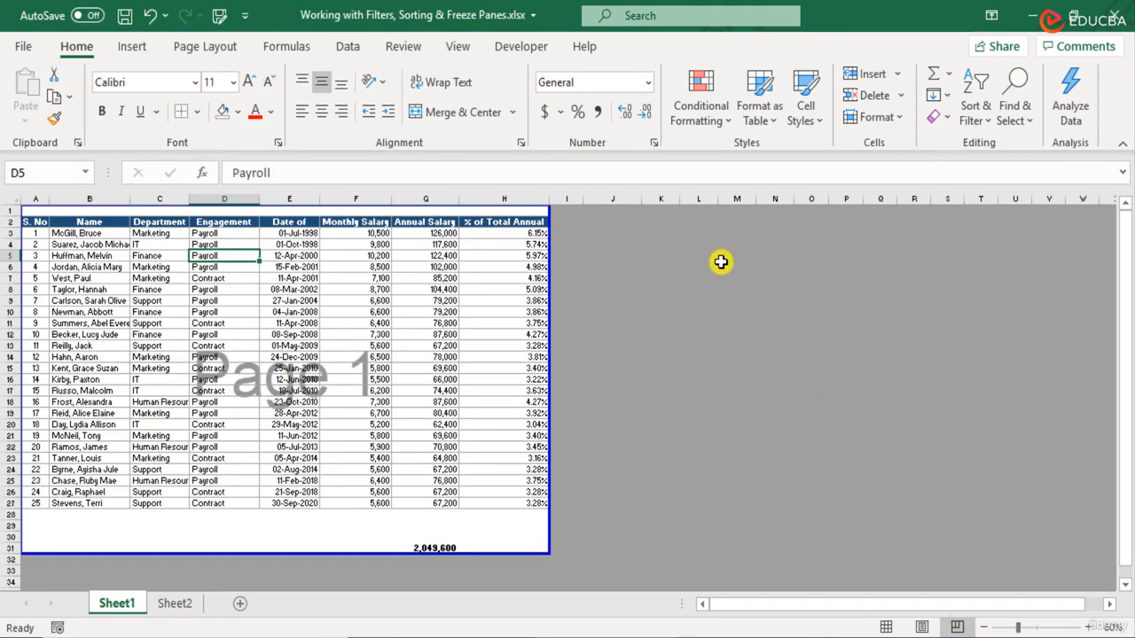
{"action": "left_click_drag", "start_coordinate": [721, 260], "coordinate": [988, 492]}
{"action": "left_click", "coordinate": [669, 354]}
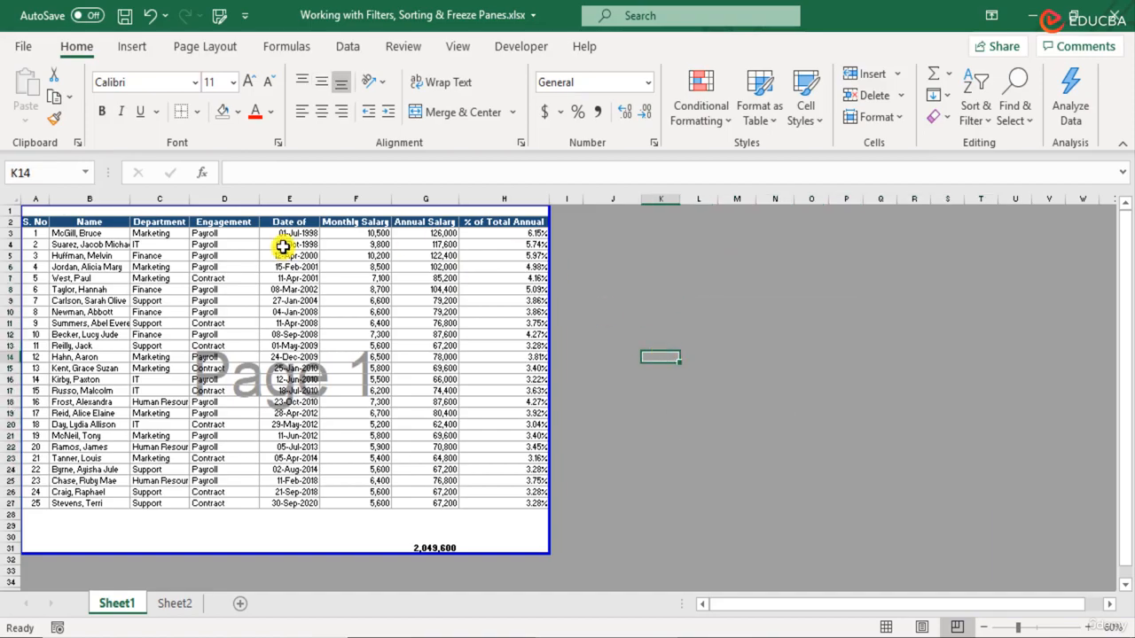
{"action": "left_click_drag", "start_coordinate": [36, 211], "coordinate": [502, 539]}
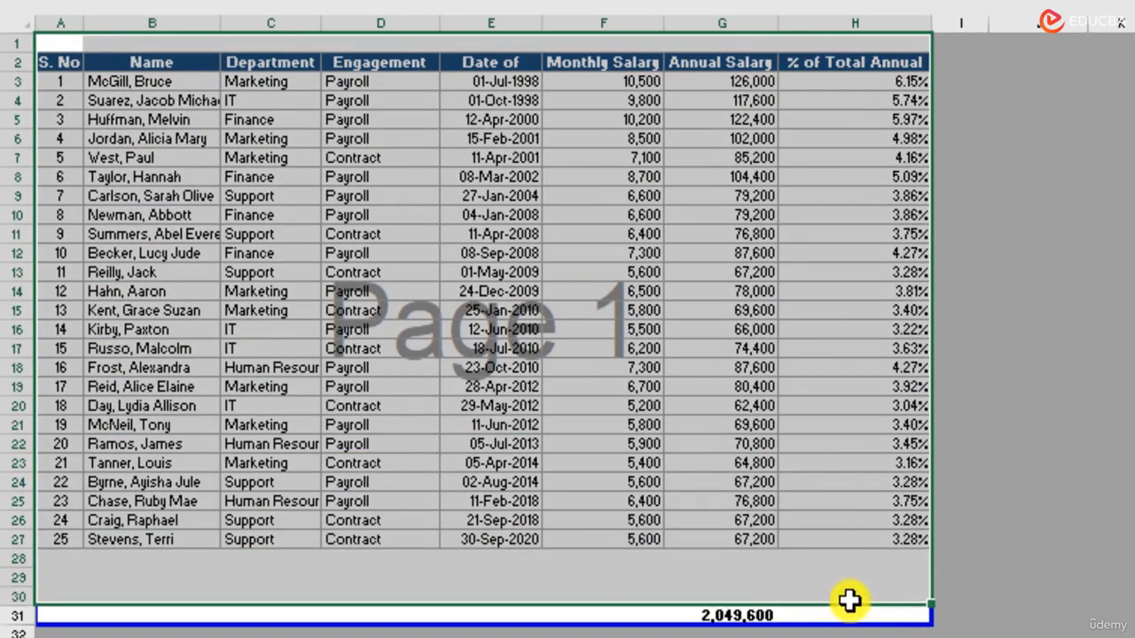
{"action": "left_click_drag", "start_coordinate": [850, 601], "coordinate": [856, 624]}
{"action": "left_click", "coordinate": [1096, 385]}
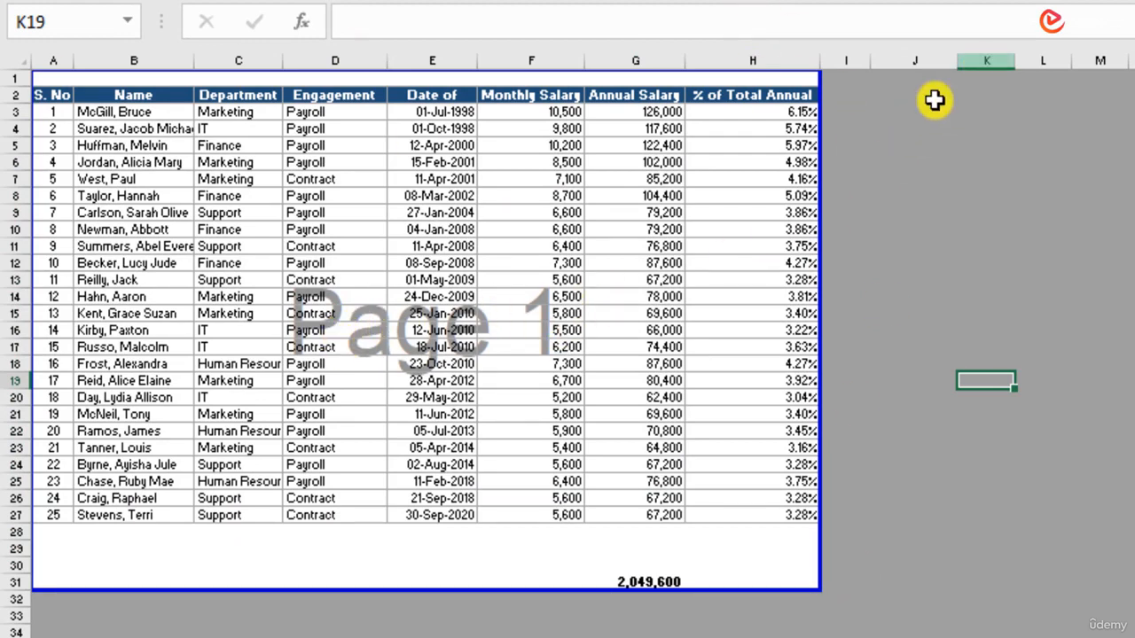
- Copy the salary table A2:H27 and paste it starting at cell I2
{"action": "left_click_drag", "start_coordinate": [56, 94], "coordinate": [780, 507]}
{"action": "key", "text": "ctrl+c"}
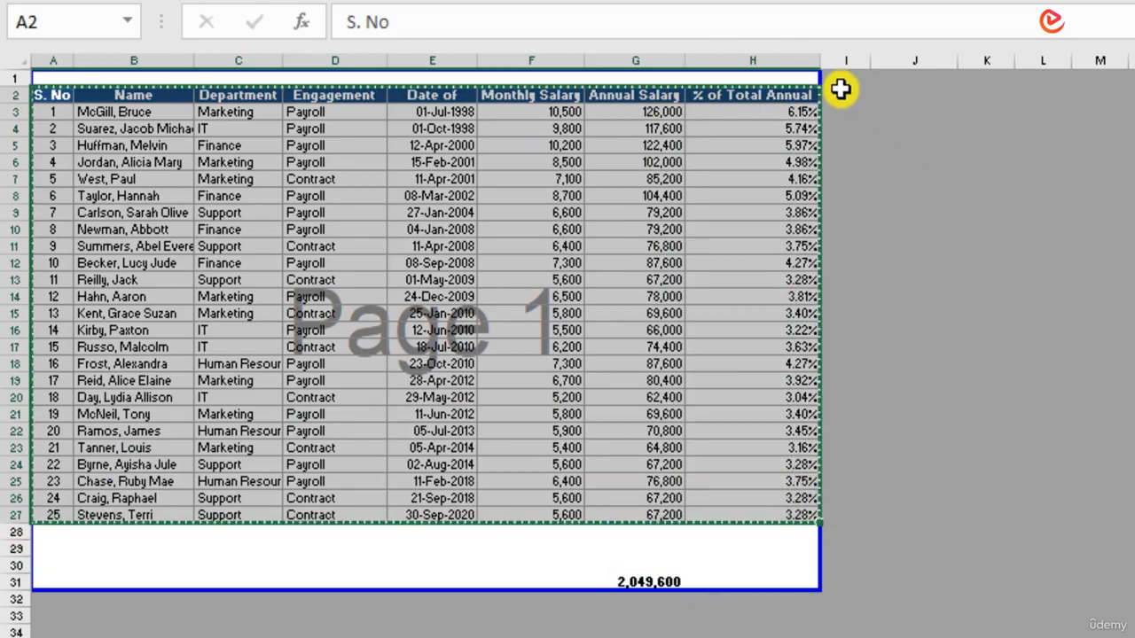
{"action": "left_click", "coordinate": [844, 94]}
{"action": "key", "text": "ctrl+v"}
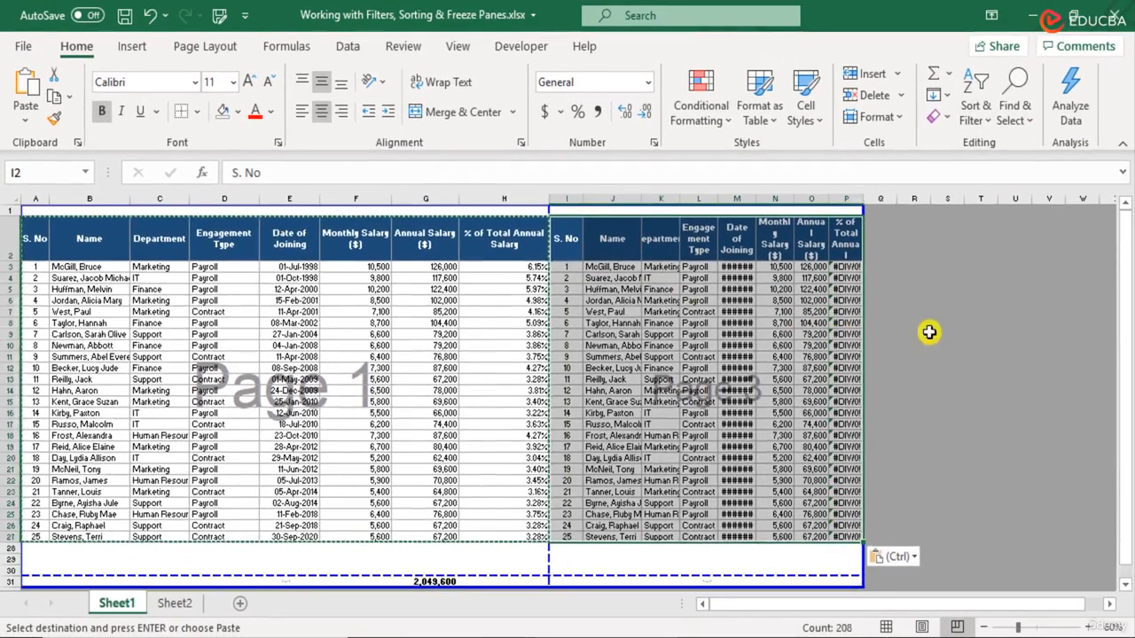
- AutoFit columns M, J, K and P of the copied table, then drag column P wider
{"action": "left_click", "coordinate": [995, 321]}
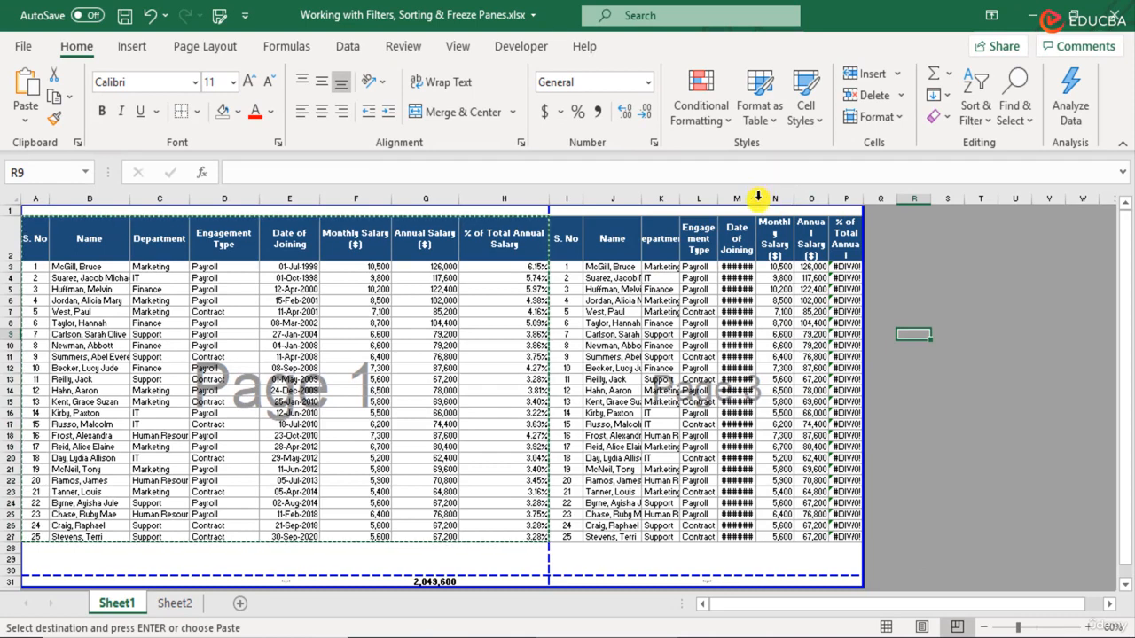
{"action": "double_click", "coordinate": [757, 196]}
{"action": "double_click", "coordinate": [635, 200]}
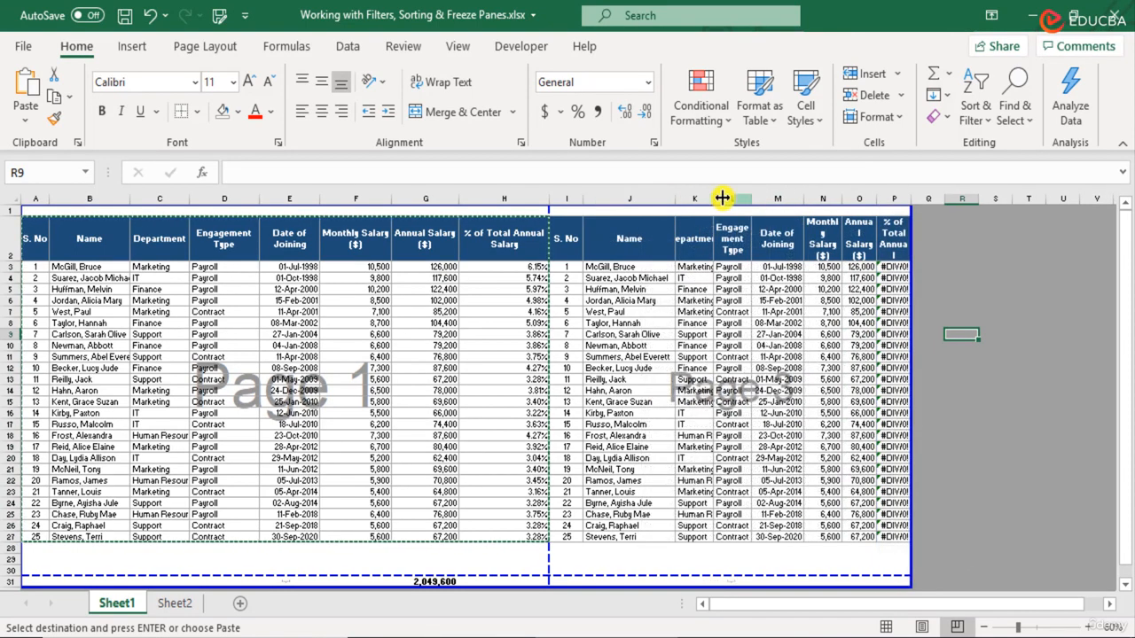
{"action": "double_click", "coordinate": [714, 199]}
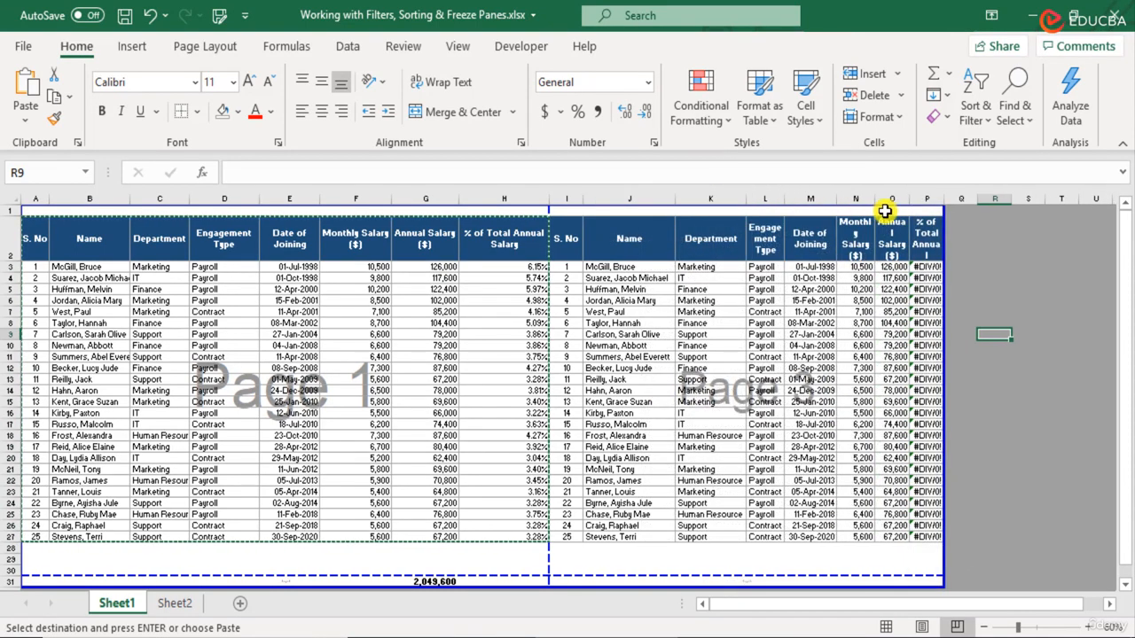
{"action": "double_click", "coordinate": [943, 201]}
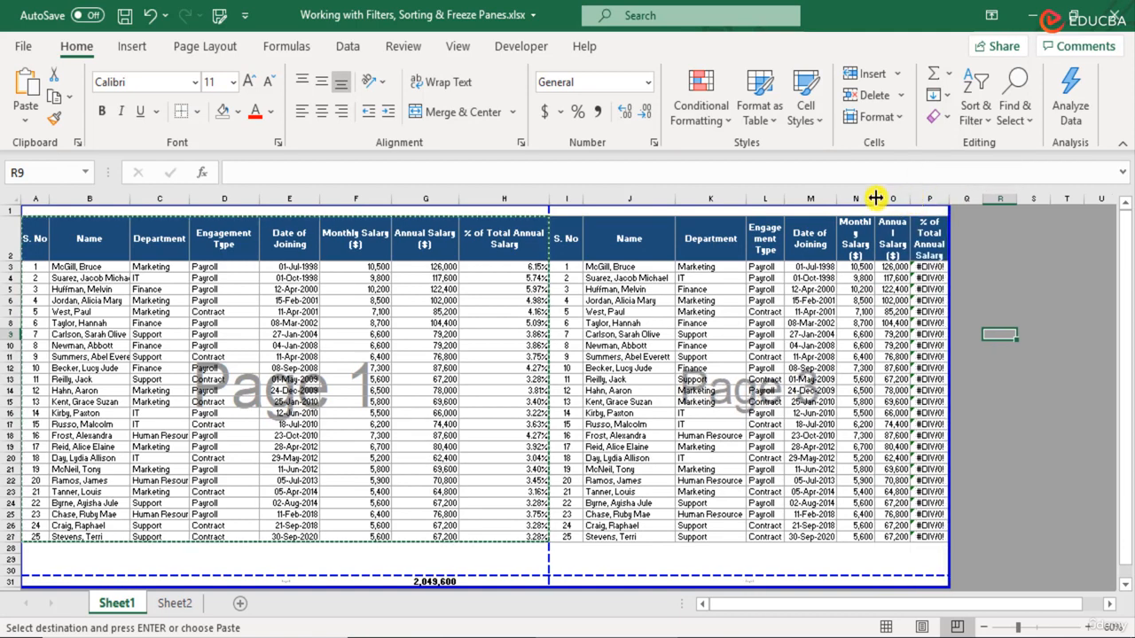
{"action": "left_click_drag", "start_coordinate": [948, 197], "coordinate": [1020, 202]}
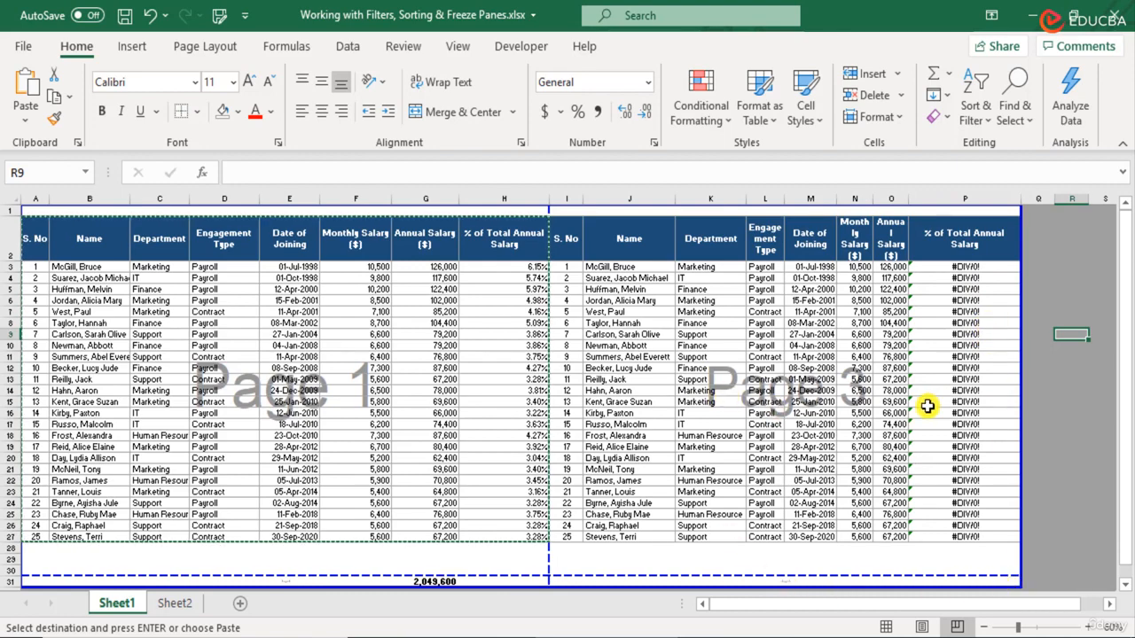
{"action": "scroll", "coordinate": [926, 407], "scroll_direction": "down", "scroll_amount": 3}
{"action": "scroll", "coordinate": [926, 406], "scroll_direction": "up", "scroll_amount": 3}
{"action": "scroll", "coordinate": [926, 406], "scroll_direction": "down", "scroll_amount": 1}
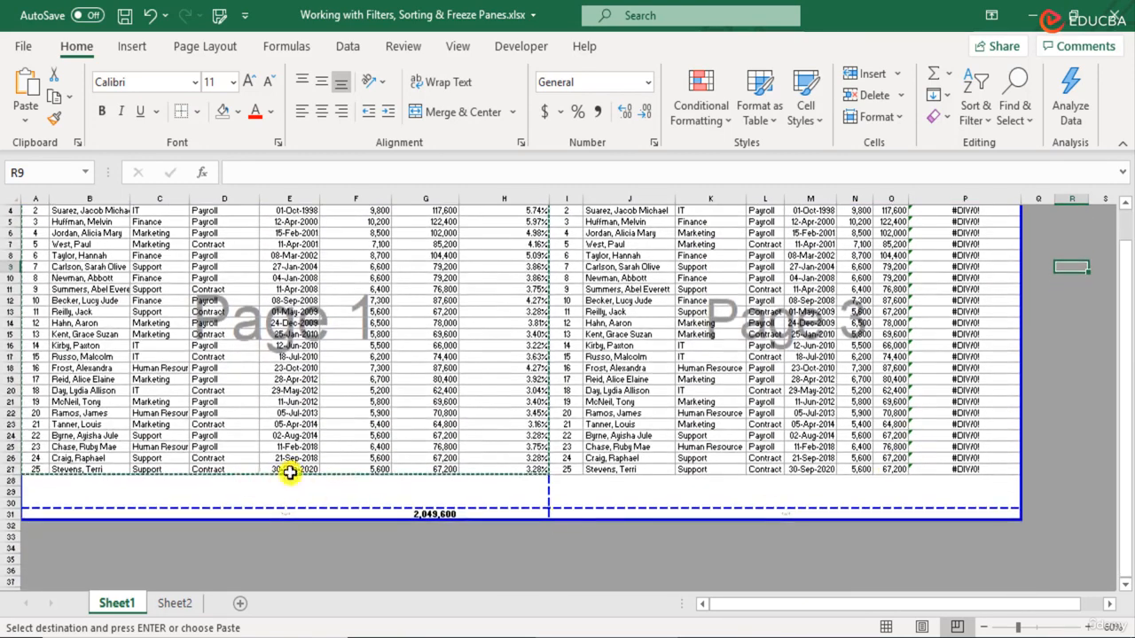
- Clear the 2,049,600 annual salary total from G31 and select L15 in the copied table
{"action": "left_click", "coordinate": [445, 514]}
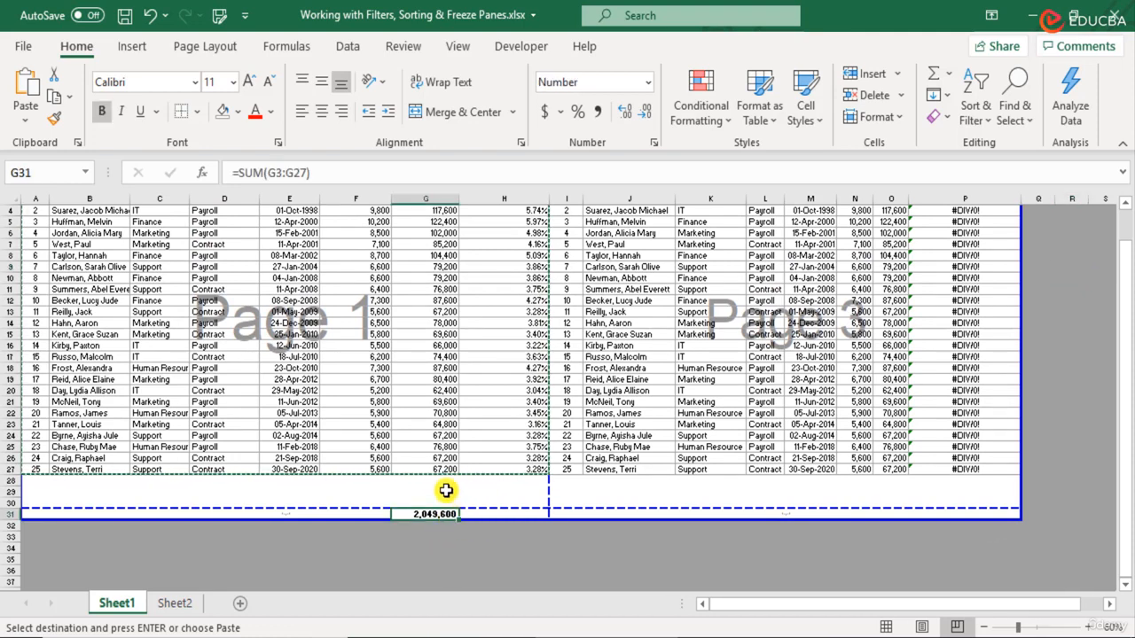
{"action": "key", "text": "Delete"}
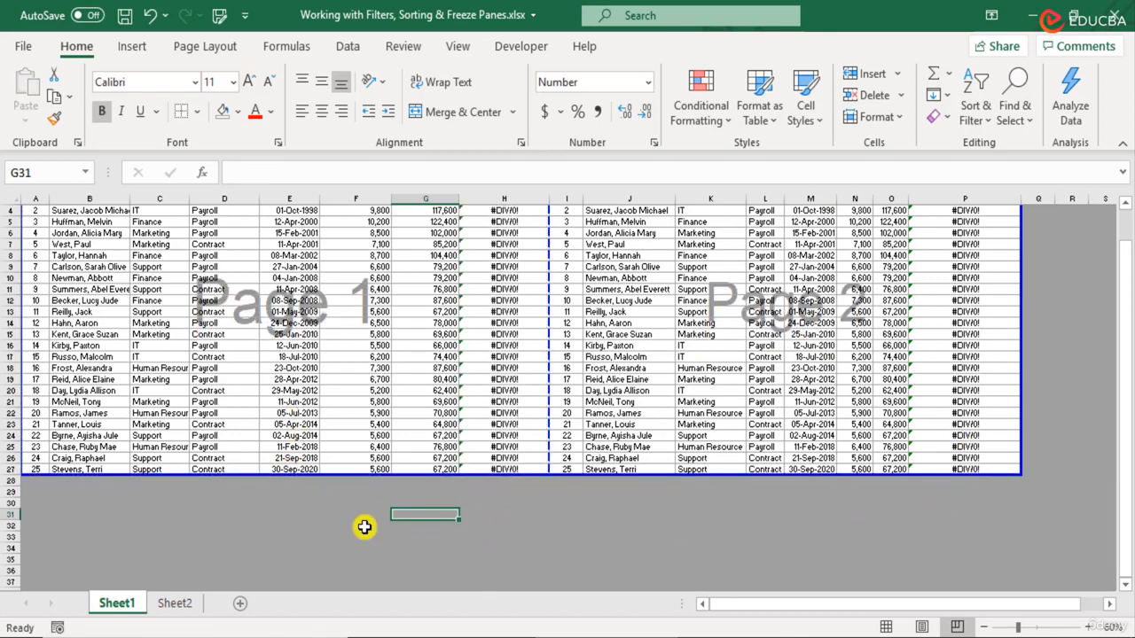
{"action": "left_click", "coordinate": [764, 335]}
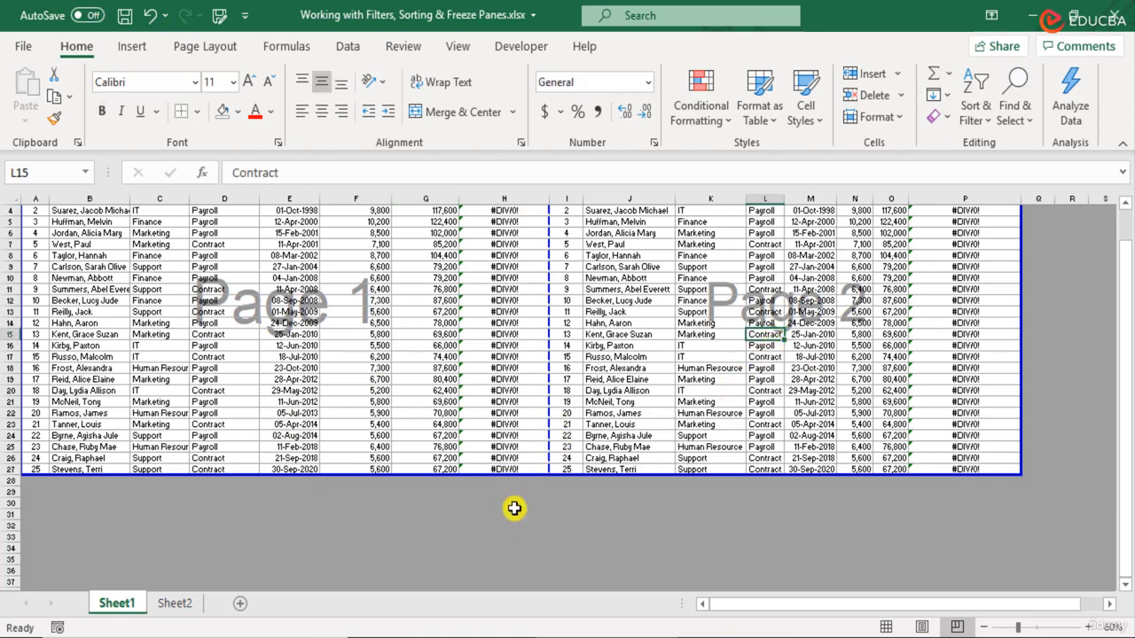
- Undo the column width changes and pasted table copy, restoring the 2,049,600 total
{"action": "left_click", "coordinate": [156, 23]}
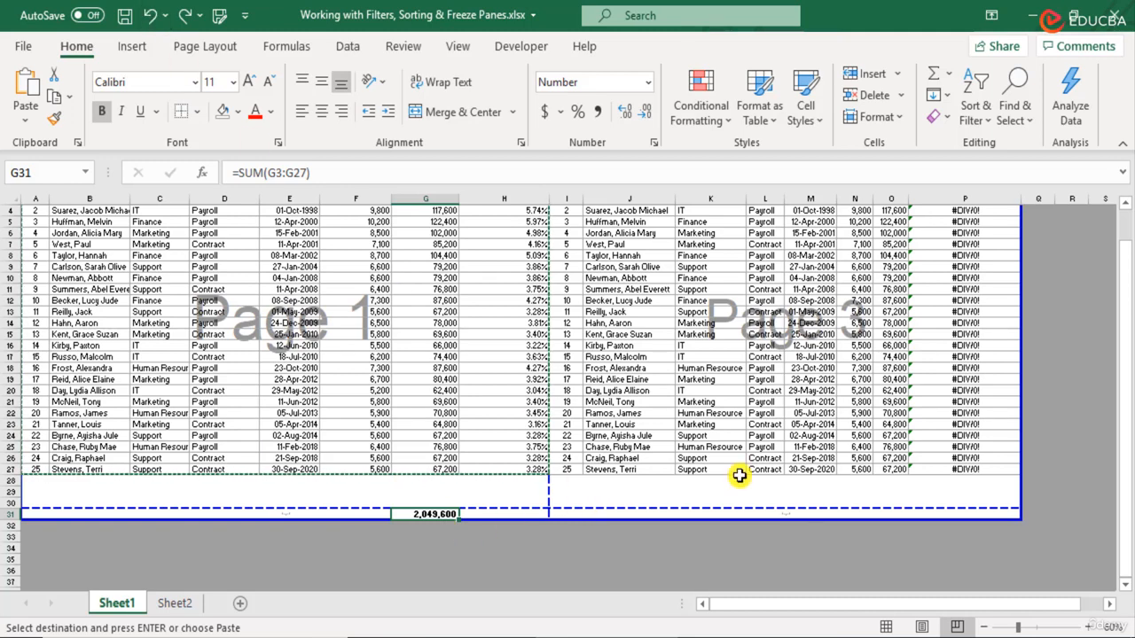
{"action": "left_click", "coordinate": [151, 17]}
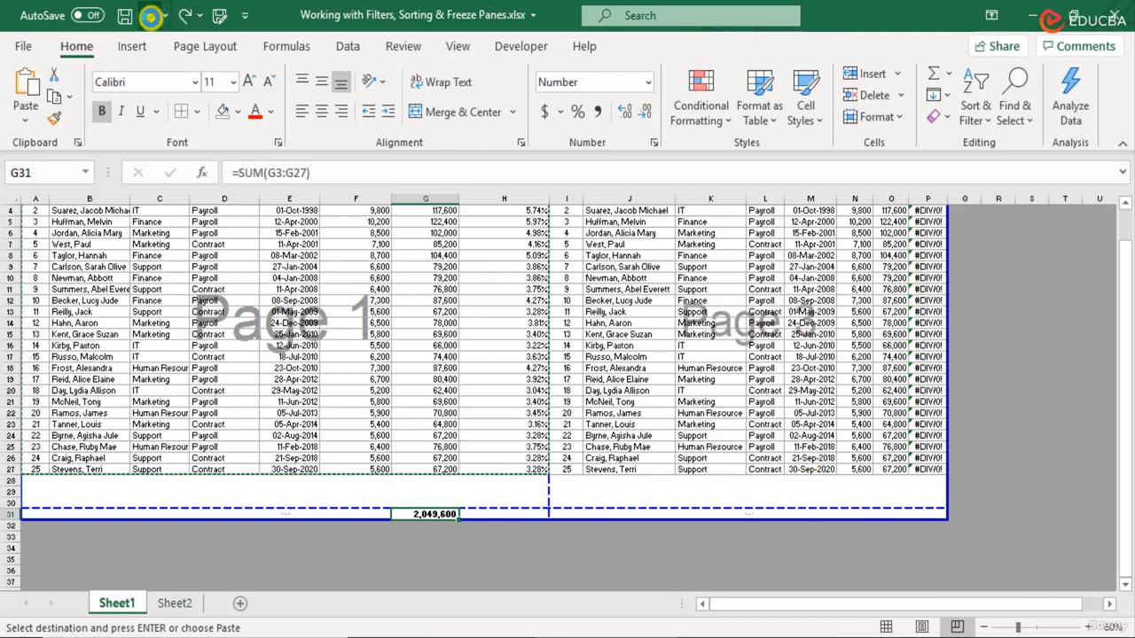
{"action": "left_click", "coordinate": [151, 18]}
{"action": "left_click", "coordinate": [152, 17]}
{"action": "left_click", "coordinate": [152, 18]}
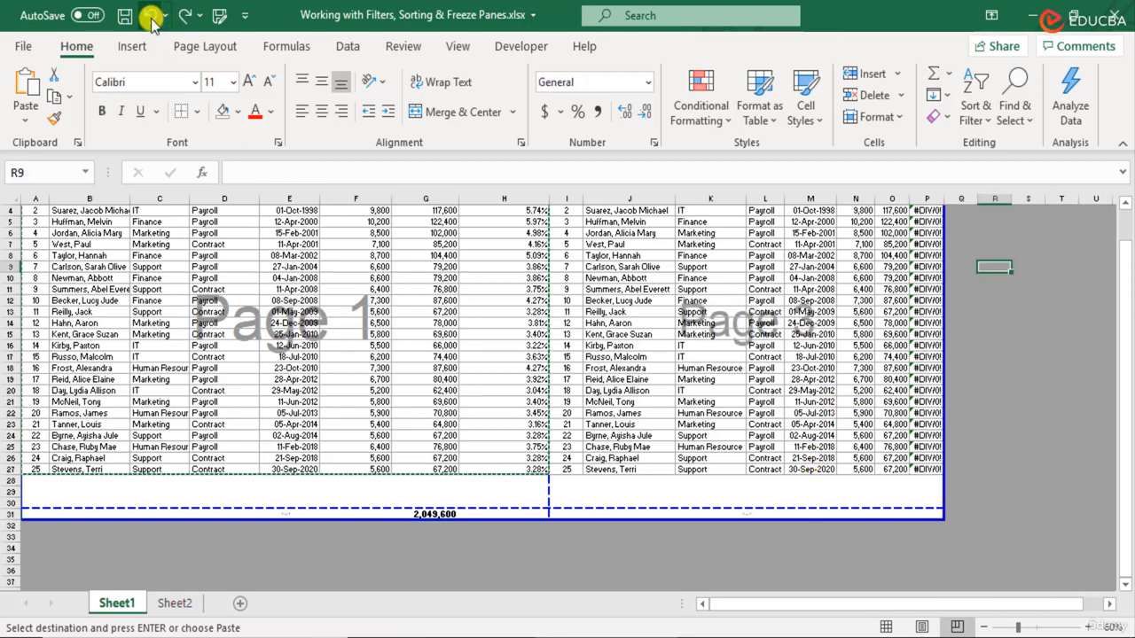
{"action": "left_click", "coordinate": [151, 17]}
{"action": "left_click", "coordinate": [152, 17]}
{"action": "left_click", "coordinate": [152, 17]}
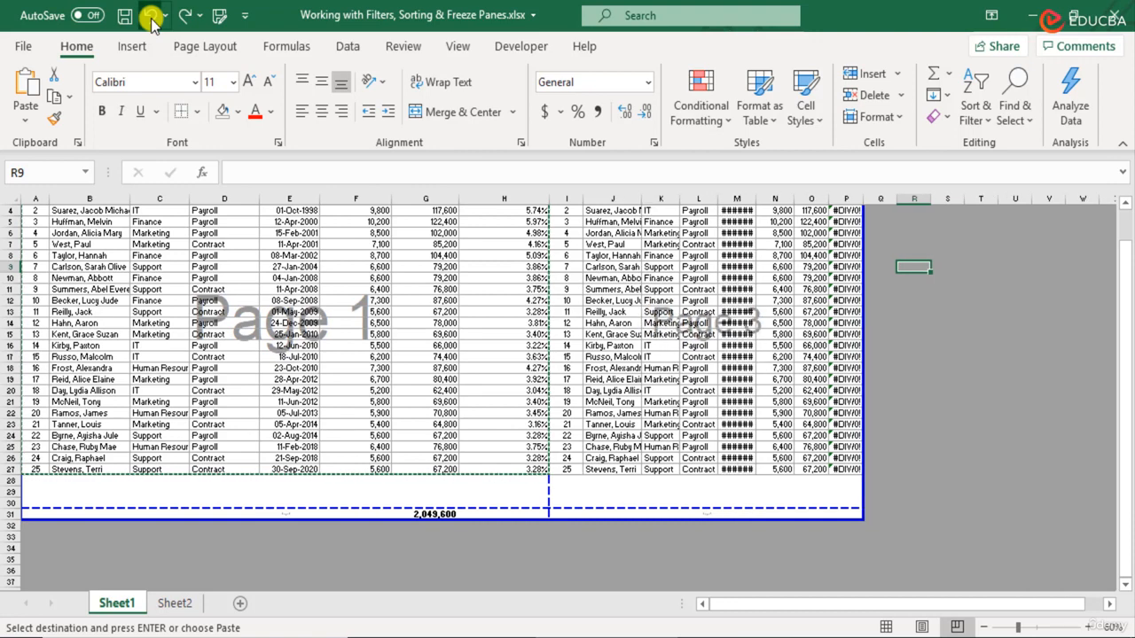
{"action": "left_click", "coordinate": [152, 17]}
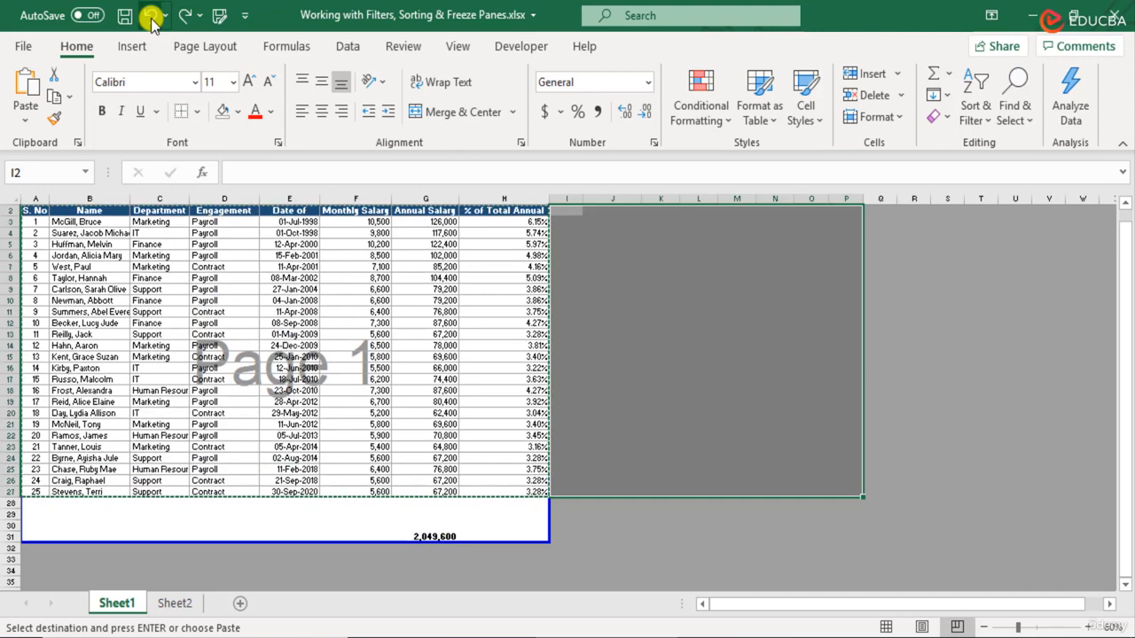
- Cancel the pending copy, select A1 and switch back to Normal view
{"action": "left_click", "coordinate": [44, 214]}
{"action": "scroll", "coordinate": [416, 480], "scroll_direction": "up", "scroll_amount": 1}
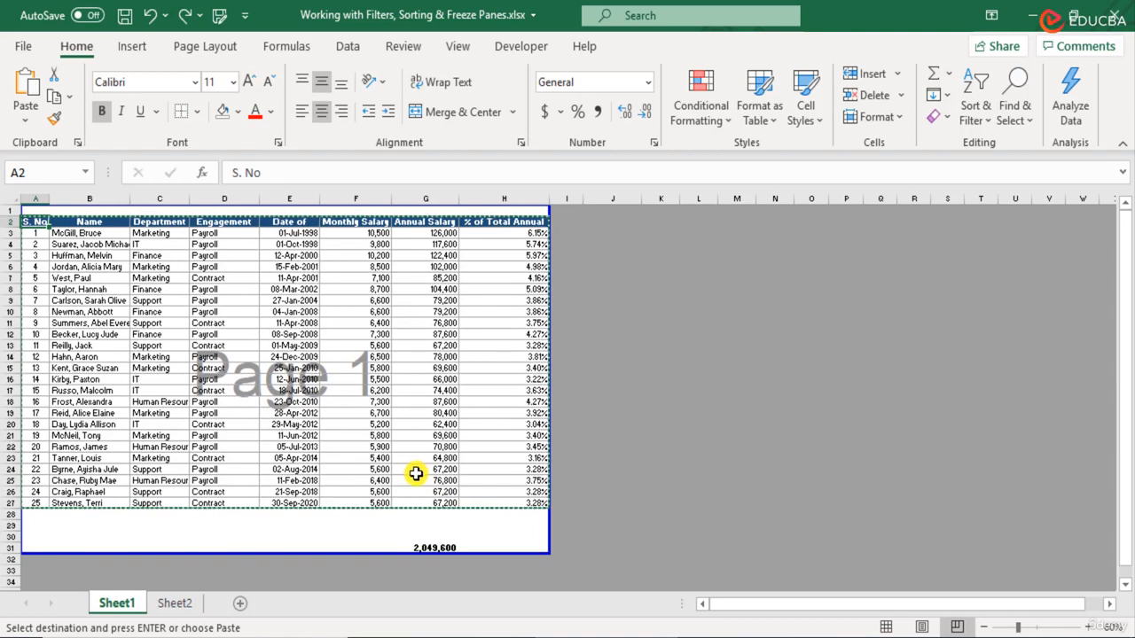
{"action": "key", "text": "Escape"}
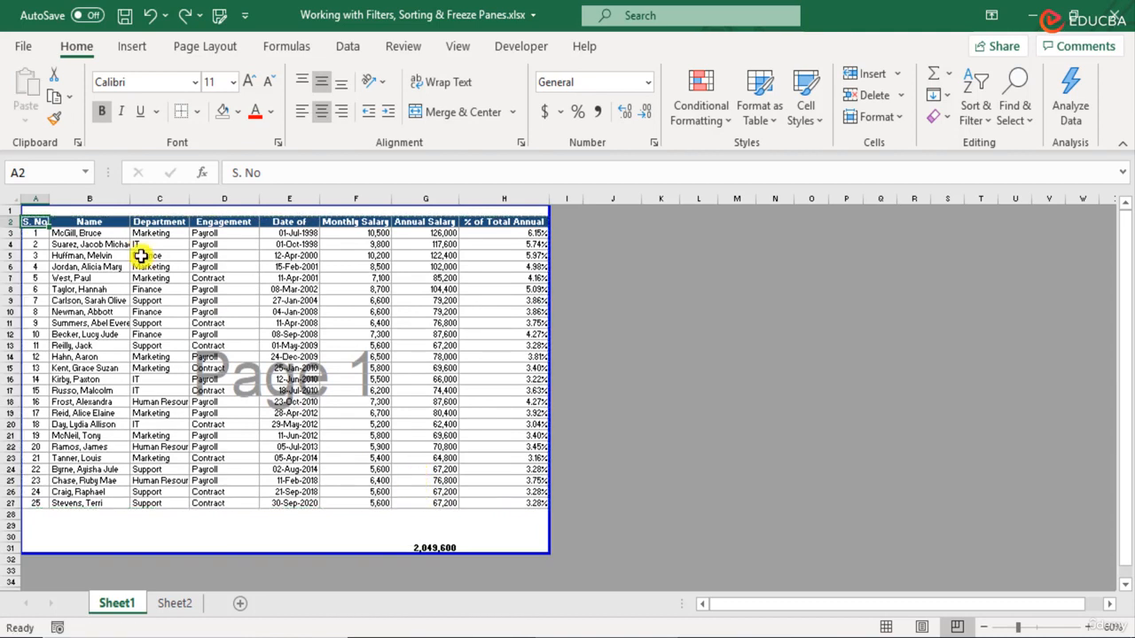
{"action": "left_click", "coordinate": [35, 213]}
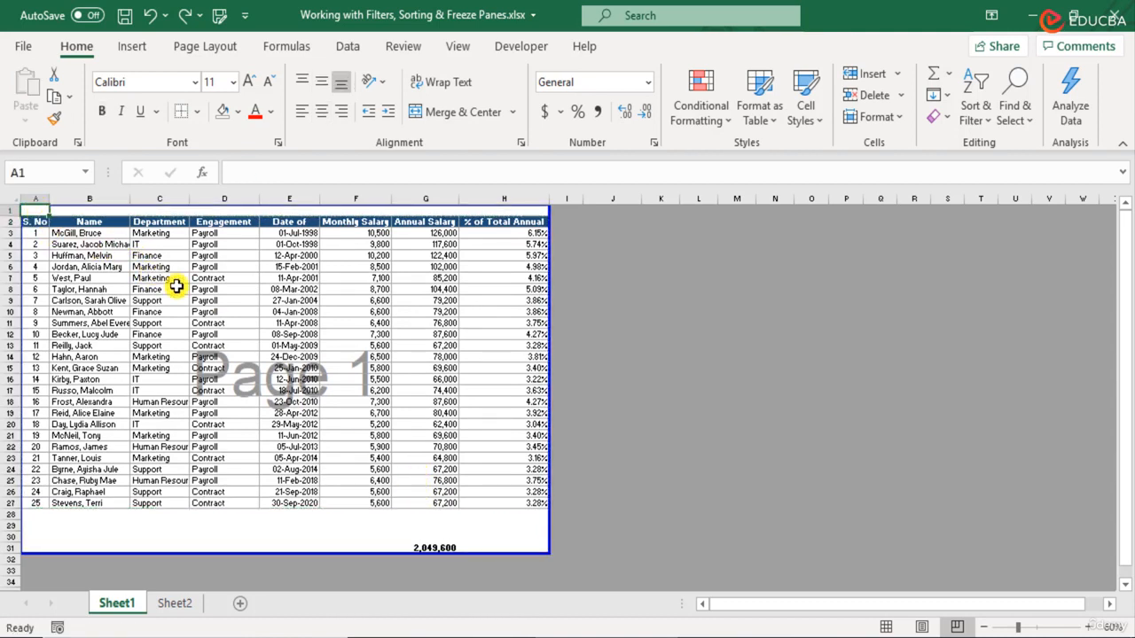
{"action": "left_click", "coordinate": [887, 628]}
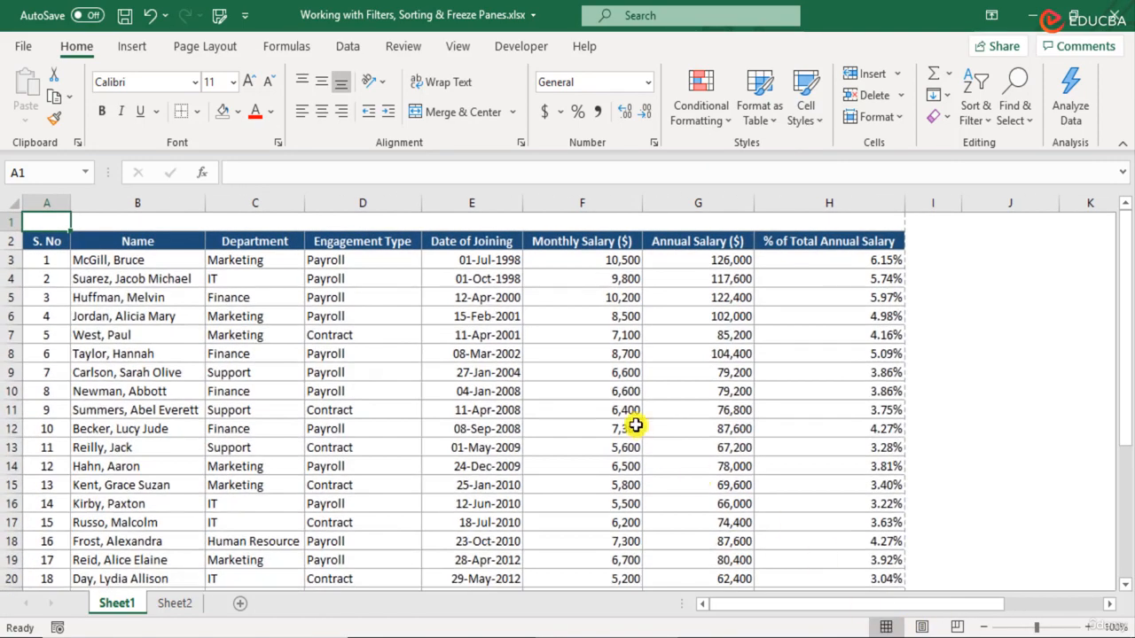
- Open the print preview of the salary sheet from the File menu
{"action": "scroll", "coordinate": [636, 426], "scroll_direction": "down", "scroll_amount": 4}
{"action": "scroll", "coordinate": [636, 425], "scroll_direction": "up", "scroll_amount": 4}
{"action": "left_click", "coordinate": [29, 47]}
{"action": "left_click", "coordinate": [85, 340]}
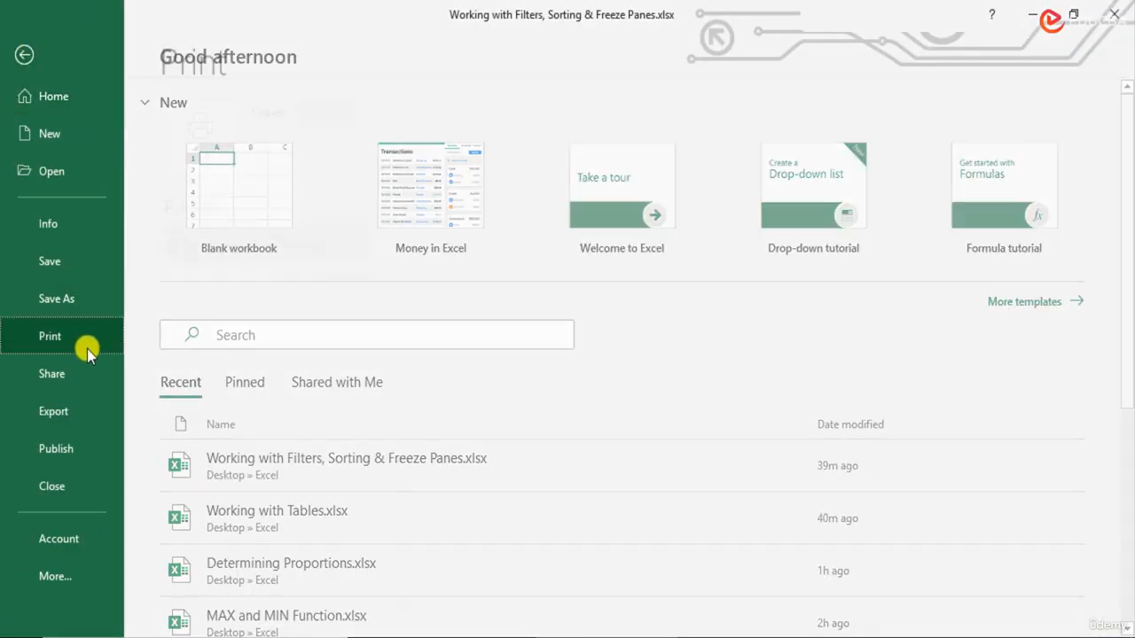